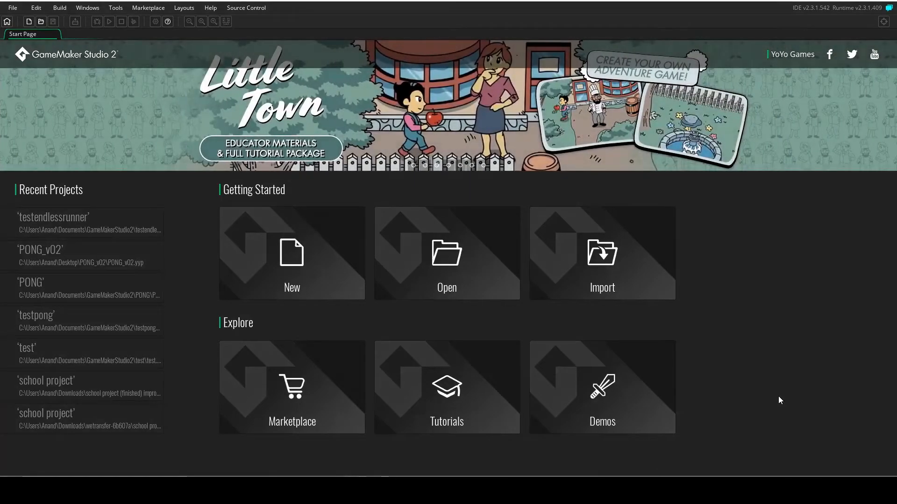
Create a new Drag and Drop project named Endless in the Desktop's GMS2 folder.
{"action": "left_click", "coordinate": [345, 276]}
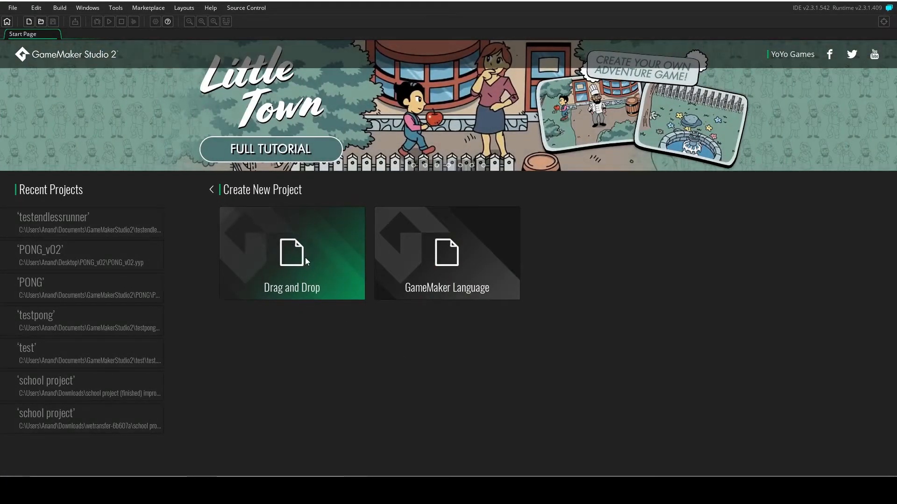
{"action": "left_click", "coordinate": [304, 259]}
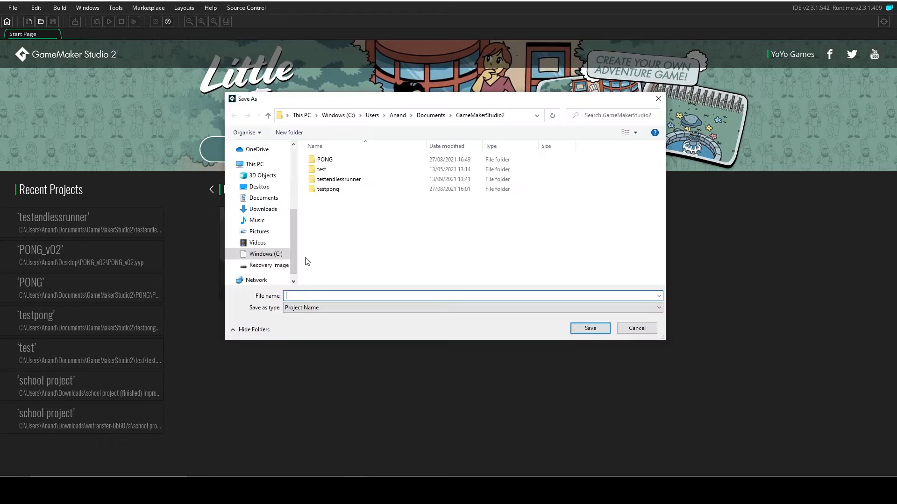
{"action": "left_click", "coordinate": [260, 187]}
{"action": "double_click", "coordinate": [332, 179]}
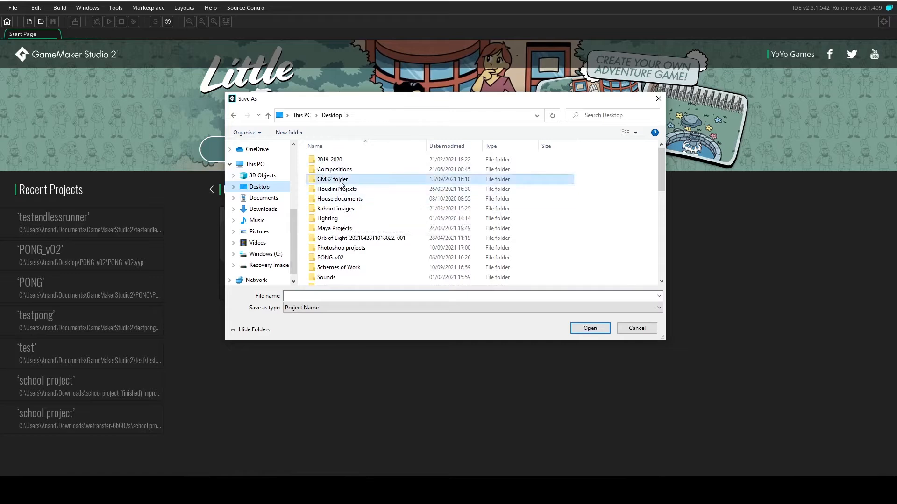
{"action": "left_click", "coordinate": [327, 294]}
{"action": "type", "text": "Endless"}
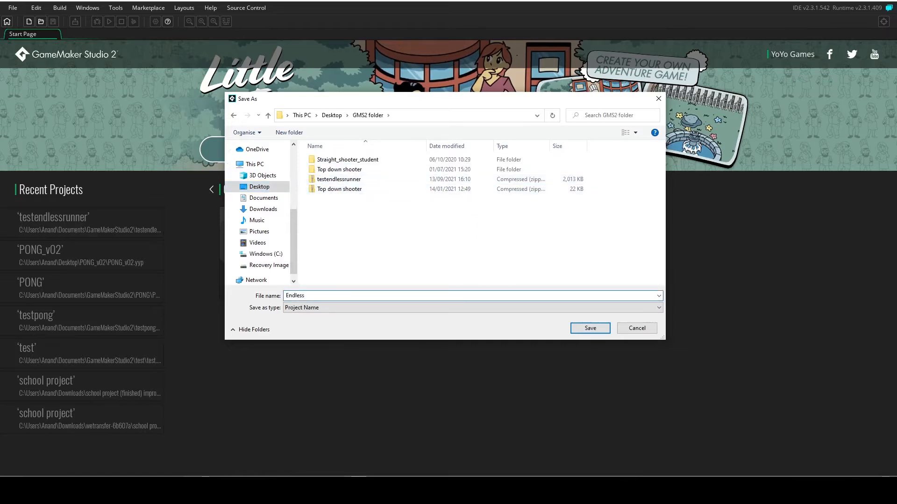
{"action": "left_click", "coordinate": [590, 328]}
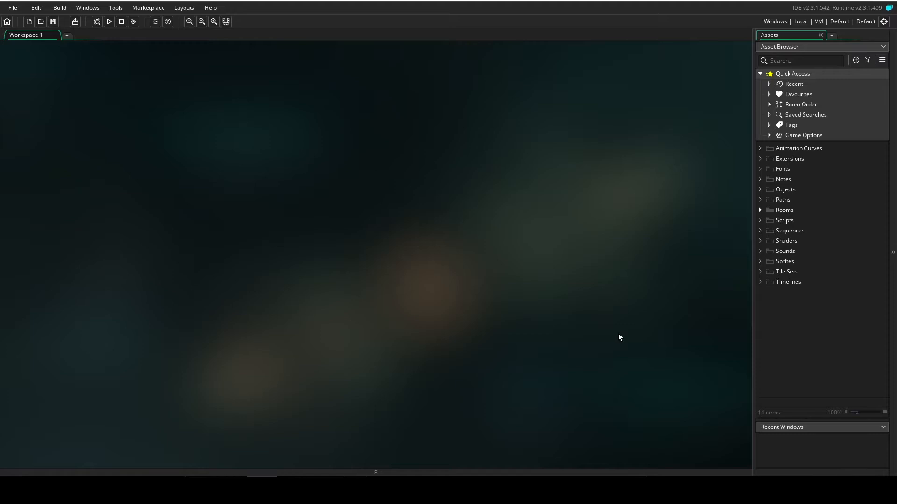
Open Room1 and set its width to 640 and height to 480.
{"action": "left_click", "coordinate": [759, 210]}
{"action": "double_click", "coordinate": [780, 221]}
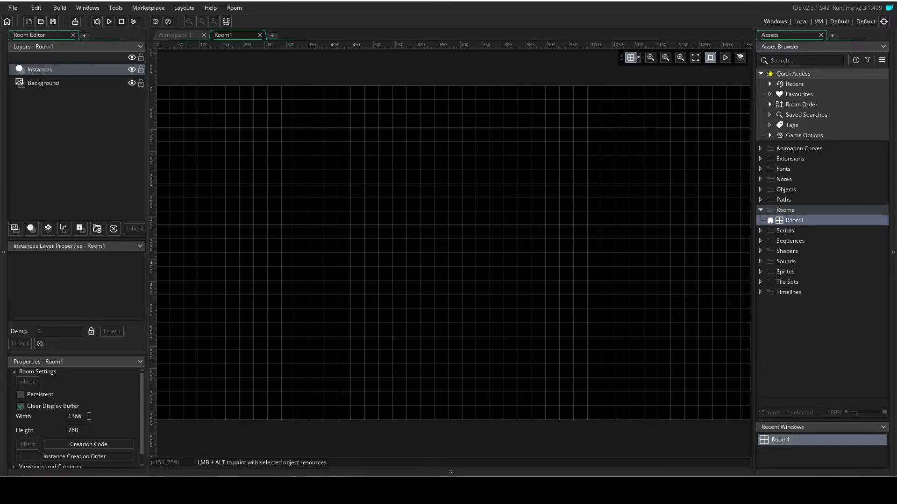
{"action": "left_click", "coordinate": [89, 416]}
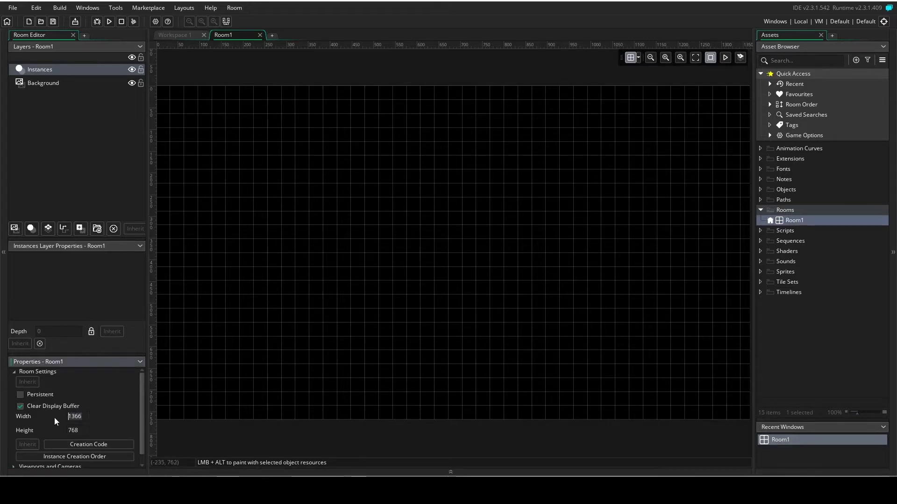
{"action": "type", "text": "640"}
{"action": "key", "text": "Tab"}
{"action": "type", "text": "480"}
{"action": "key", "text": "Return"}
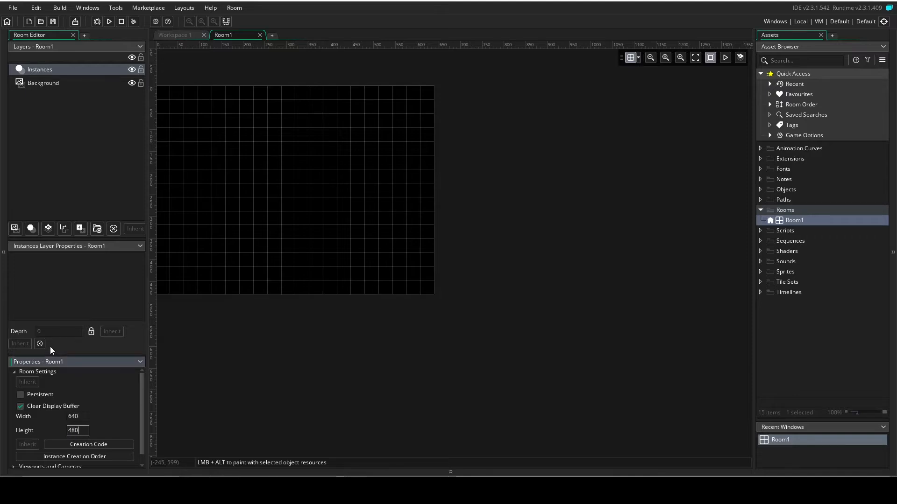
{"action": "middle_click_drag", "start_coordinate": [476, 340], "coordinate": [618, 397]}
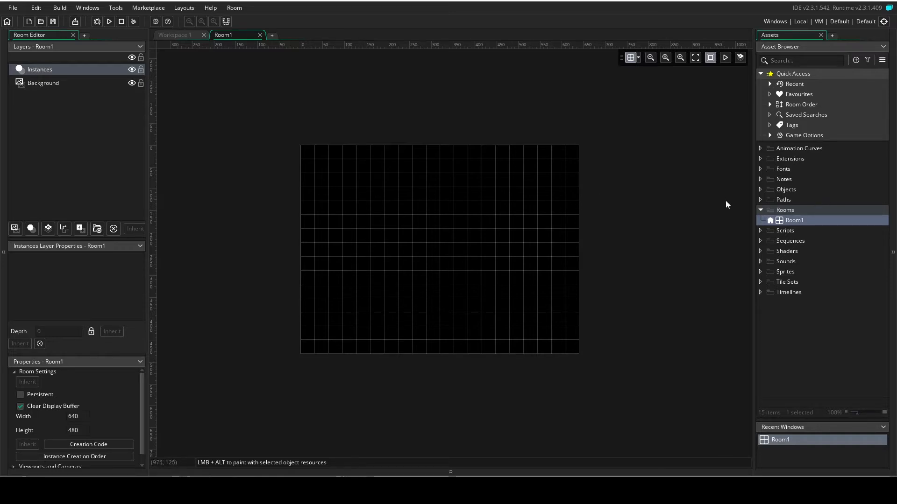
Create a sprite and import the red and grey spaceship image from the Desktop's sprites folder into it.
{"action": "left_click", "coordinate": [761, 210]}
{"action": "right_click", "coordinate": [781, 260]}
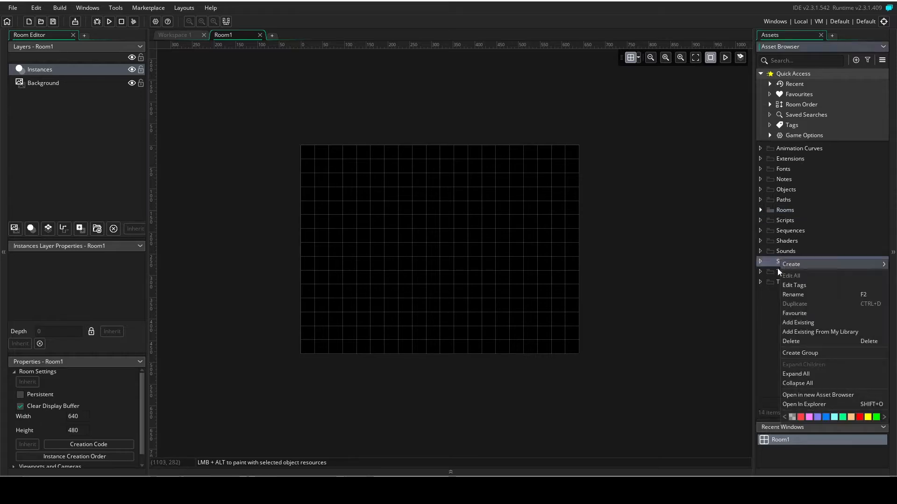
{"action": "mouse_move", "coordinate": [793, 261]}
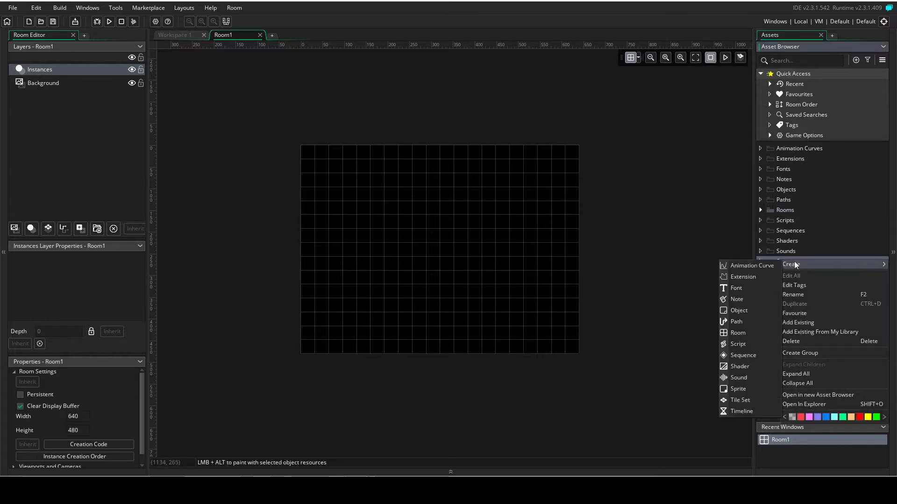
{"action": "left_click", "coordinate": [746, 387]}
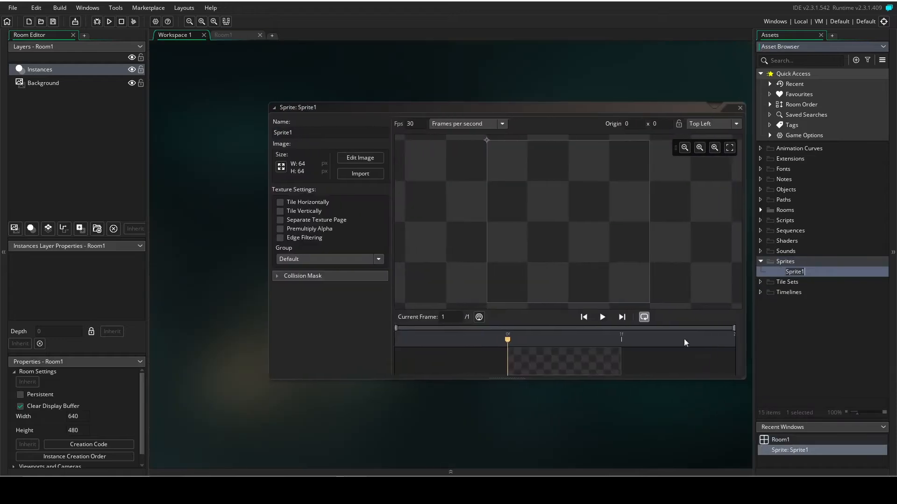
{"action": "left_click", "coordinate": [348, 173]}
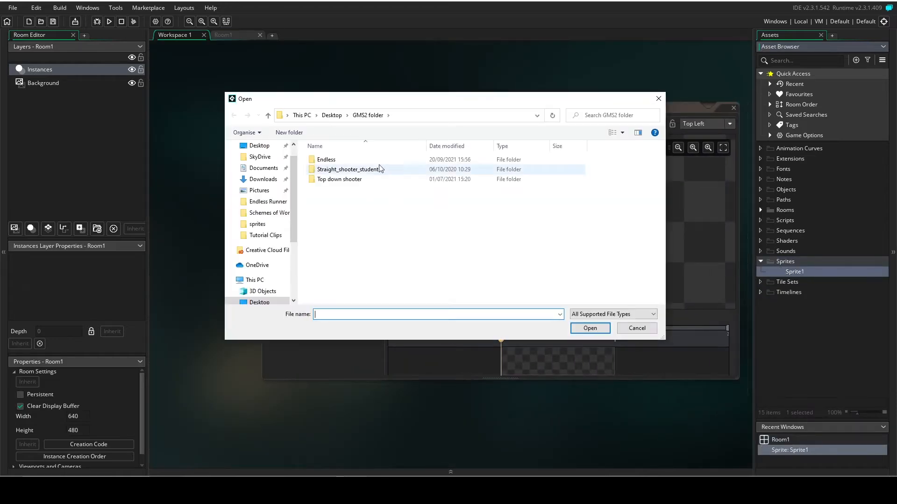
{"action": "left_click", "coordinate": [258, 145]}
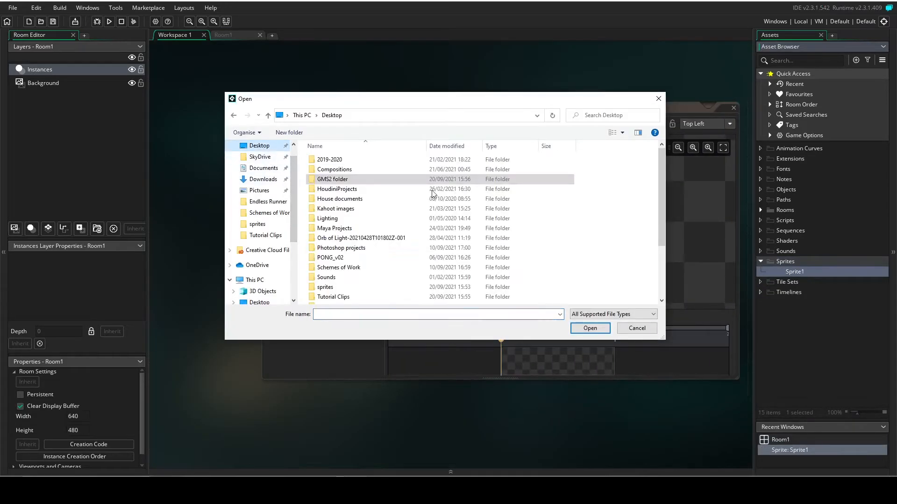
{"action": "double_click", "coordinate": [333, 287]}
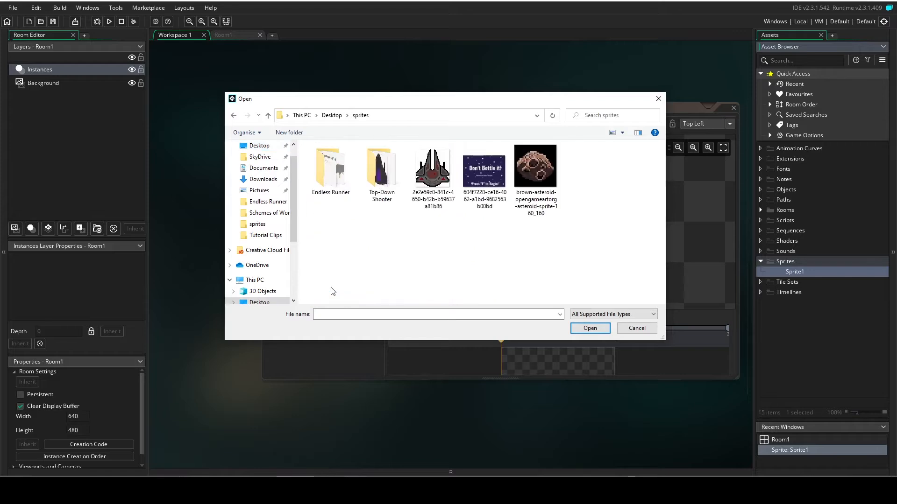
{"action": "double_click", "coordinate": [439, 177]}
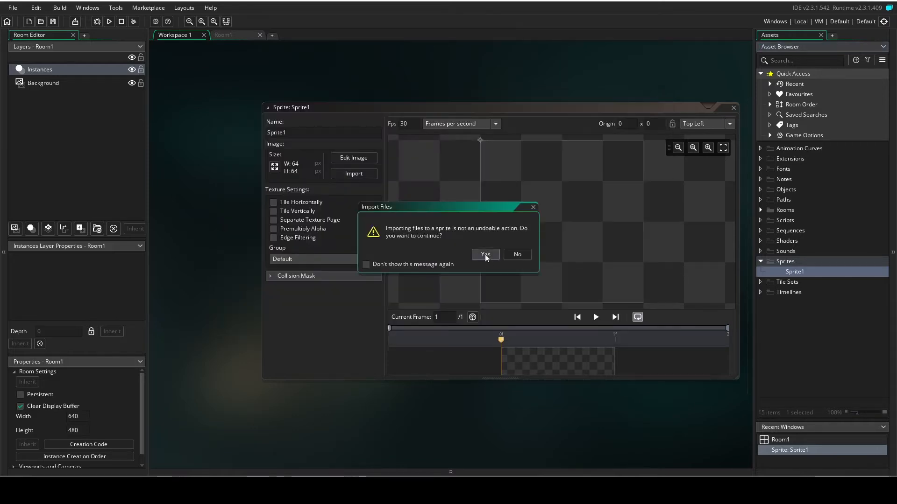
{"action": "left_click", "coordinate": [485, 254]}
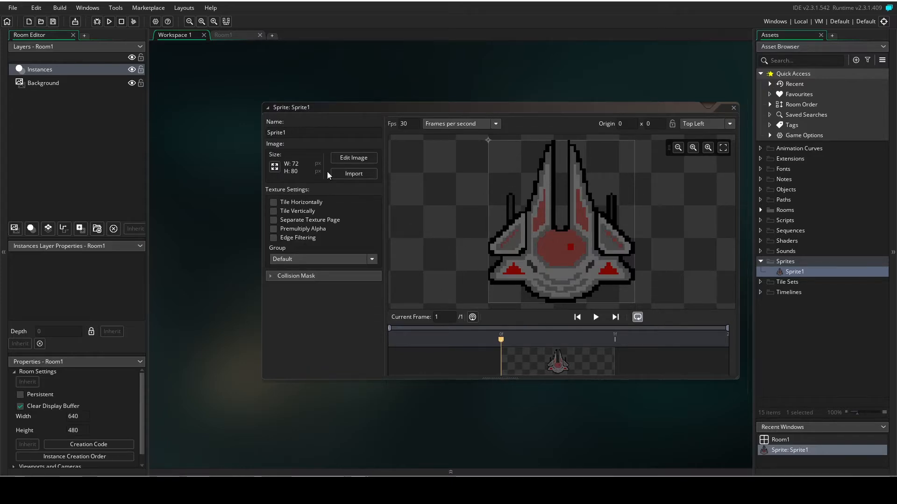
Scale the spaceship sprite to a height of 64 pixels with its aspect ratio kept, and set its origin to Middle Centre.
{"action": "left_click", "coordinate": [274, 167]}
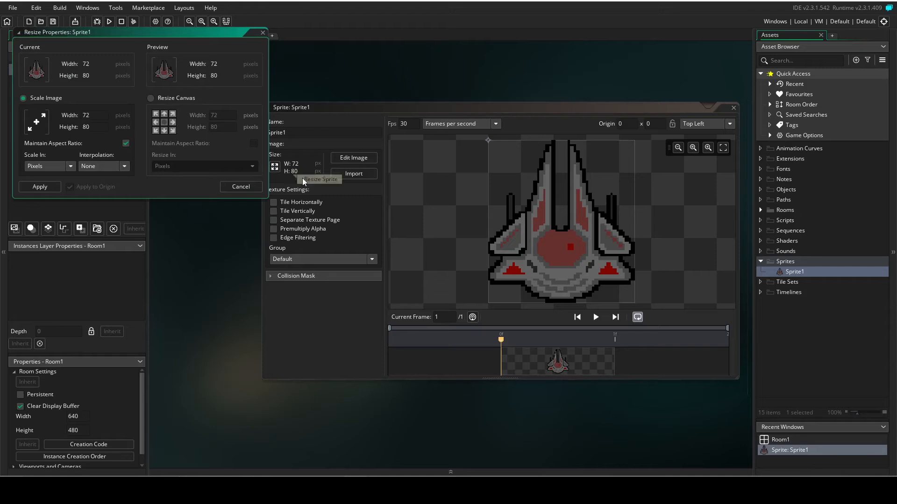
{"action": "double_click", "coordinate": [97, 127]}
{"action": "type", "text": "64"}
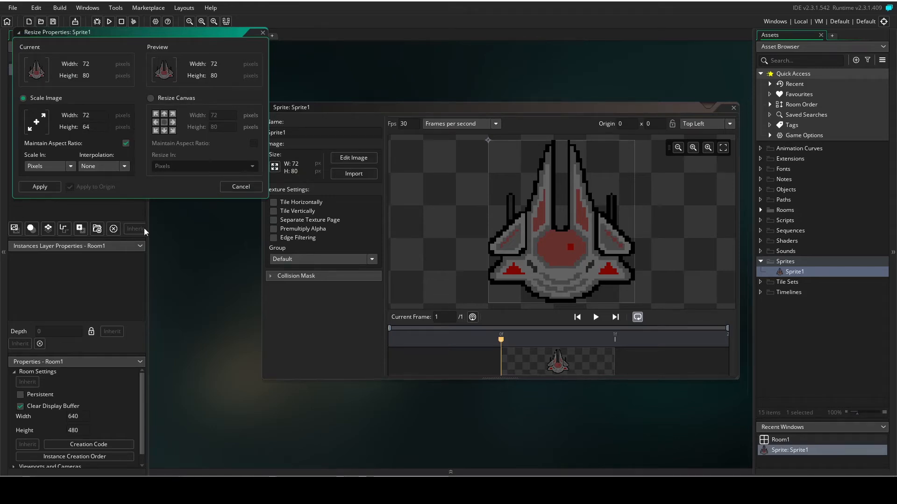
{"action": "left_click", "coordinate": [41, 186]}
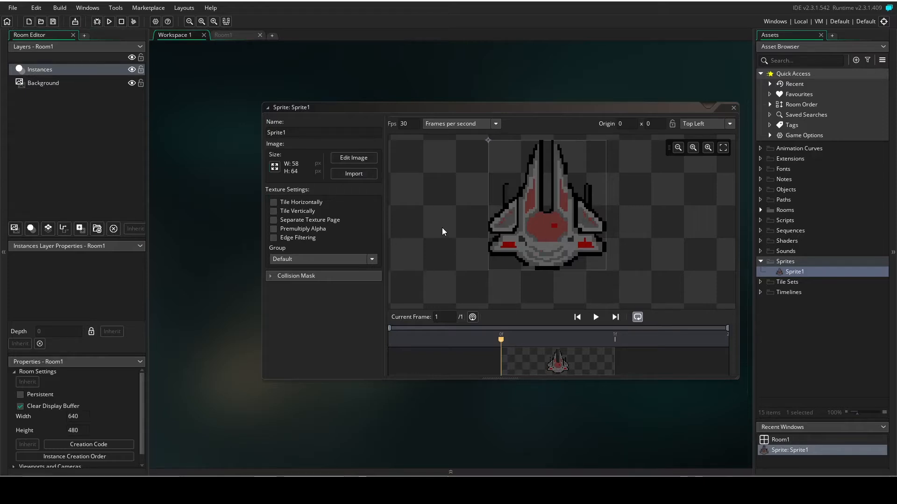
{"action": "left_click", "coordinate": [728, 124]}
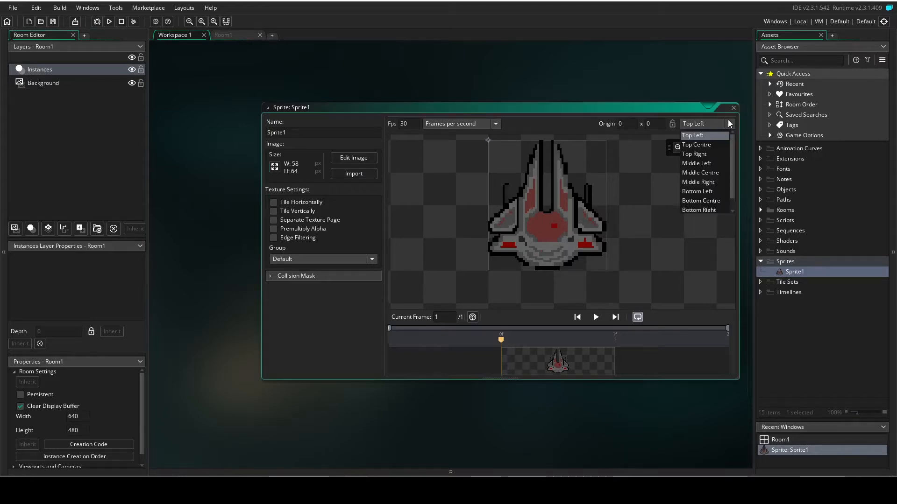
{"action": "left_click", "coordinate": [713, 173]}
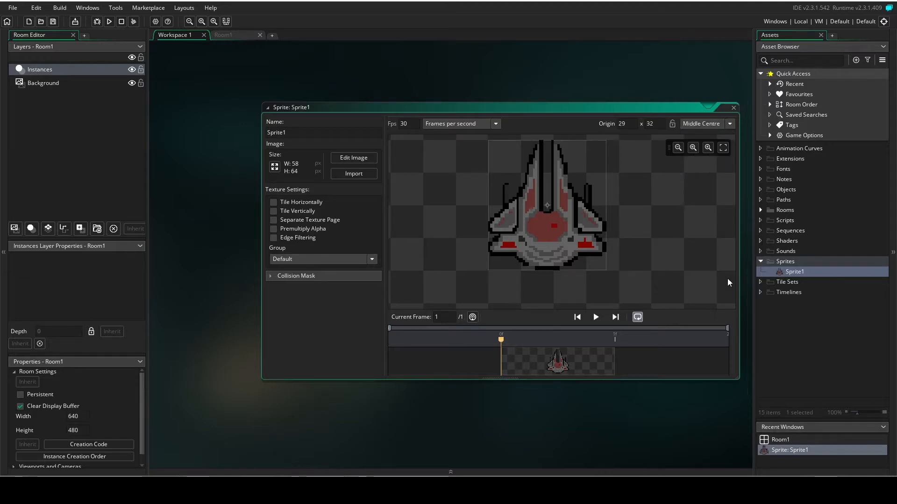
Rename the spaceship sprite as Spr_player.
{"action": "left_click", "coordinate": [307, 133]}
{"action": "key", "text": "BackSpace"}
{"action": "key", "text": "BackSpace"}
{"action": "key", "text": "BackSpace"}
{"action": "key", "text": "BackSpace"}
{"action": "type", "text": "_player"}
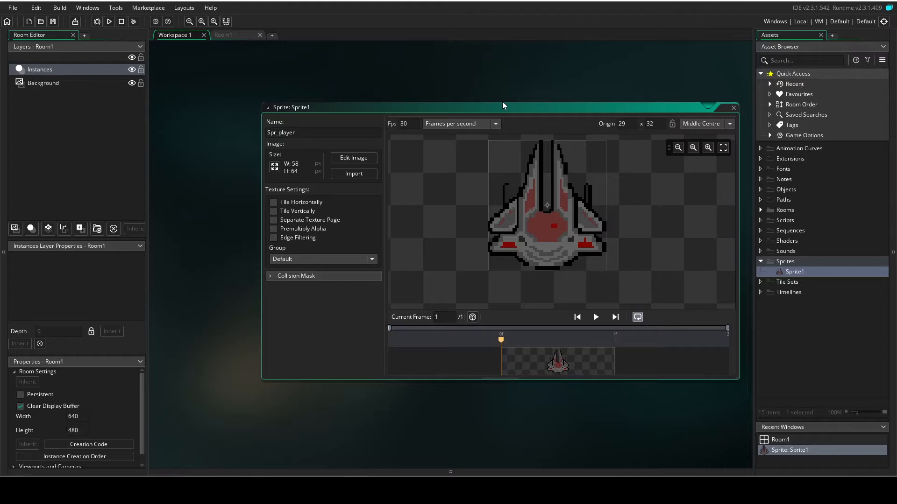
{"action": "key", "text": "Return"}
Create a second sprite and import the brown asteroid image from the sprites folder into it.
{"action": "right_click", "coordinate": [786, 262]}
{"action": "mouse_move", "coordinate": [795, 263]}
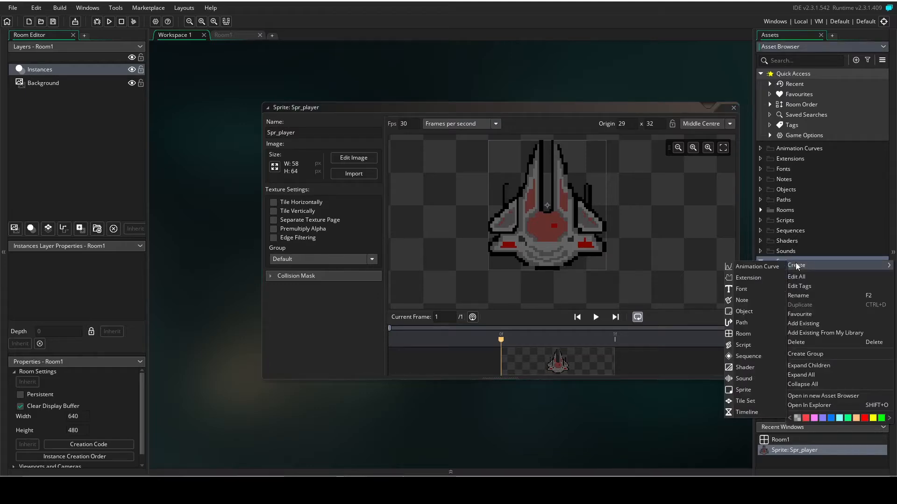
{"action": "left_click", "coordinate": [753, 390]}
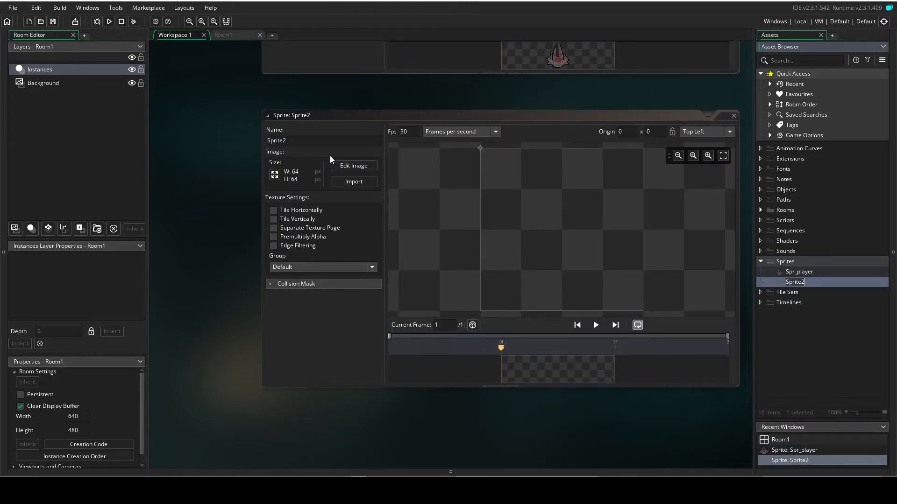
{"action": "left_click", "coordinate": [361, 182]}
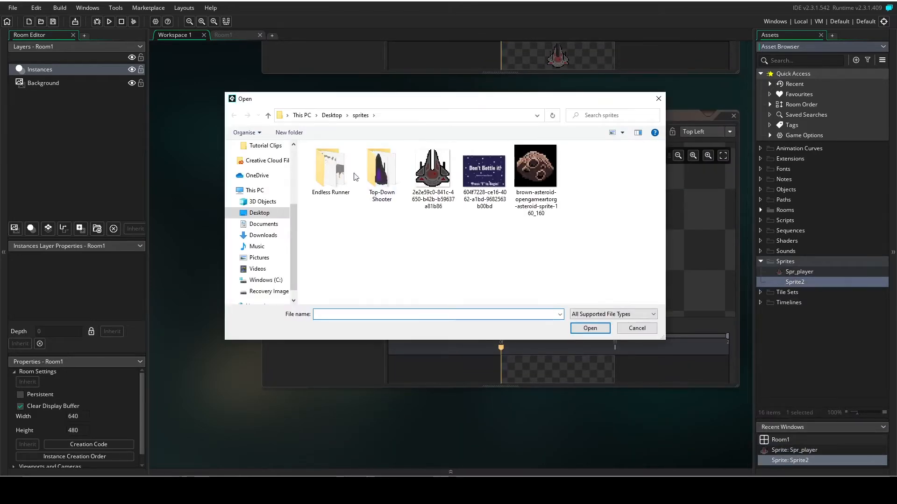
{"action": "double_click", "coordinate": [542, 172]}
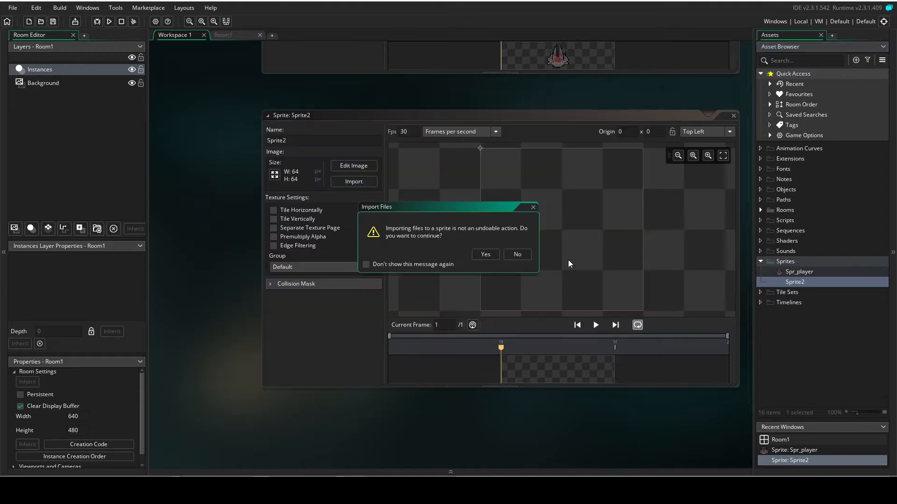
{"action": "left_click", "coordinate": [488, 255]}
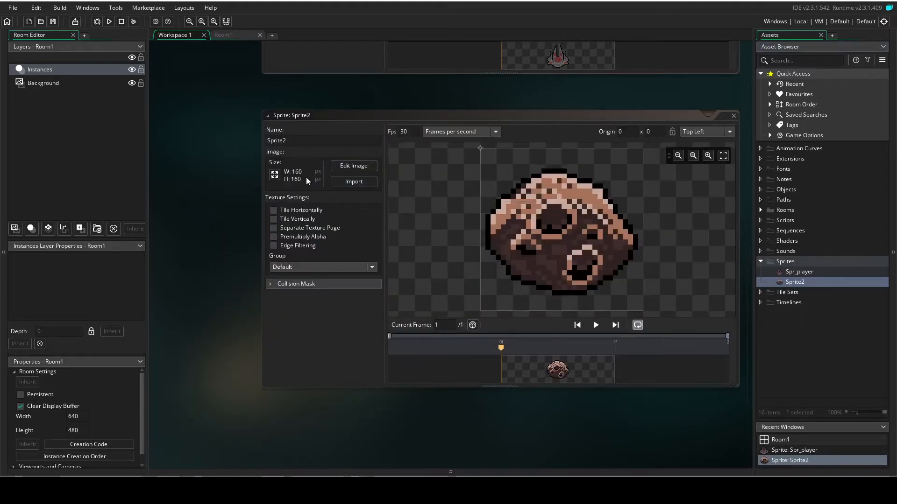
Scale the asteroid sprite to 80 by 80 pixels and set its origin to Middle Centre.
{"action": "left_click", "coordinate": [275, 175]}
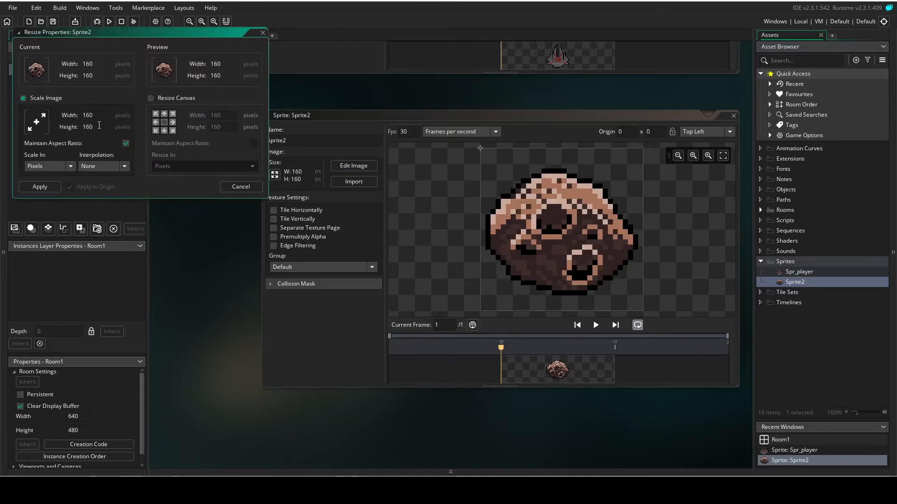
{"action": "key", "text": "ctrl+a"}
{"action": "type", "text": "80"}
{"action": "key", "text": "Return"}
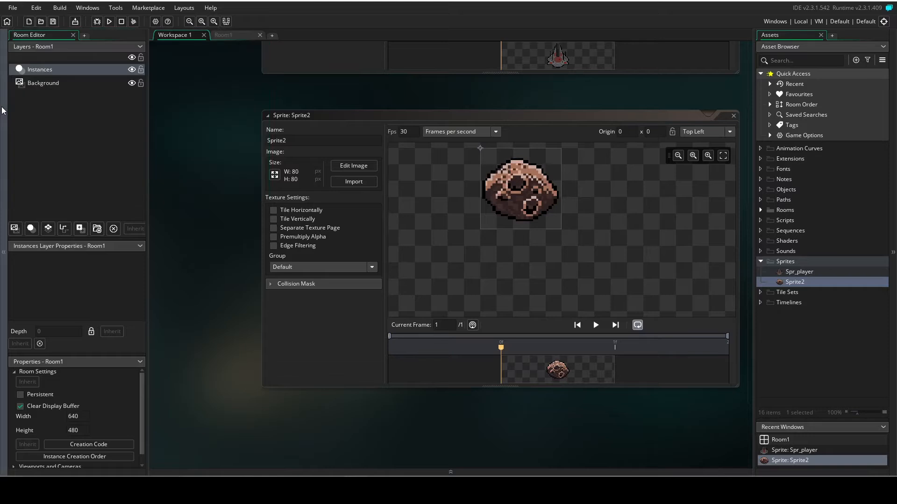
{"action": "left_click", "coordinate": [731, 132]}
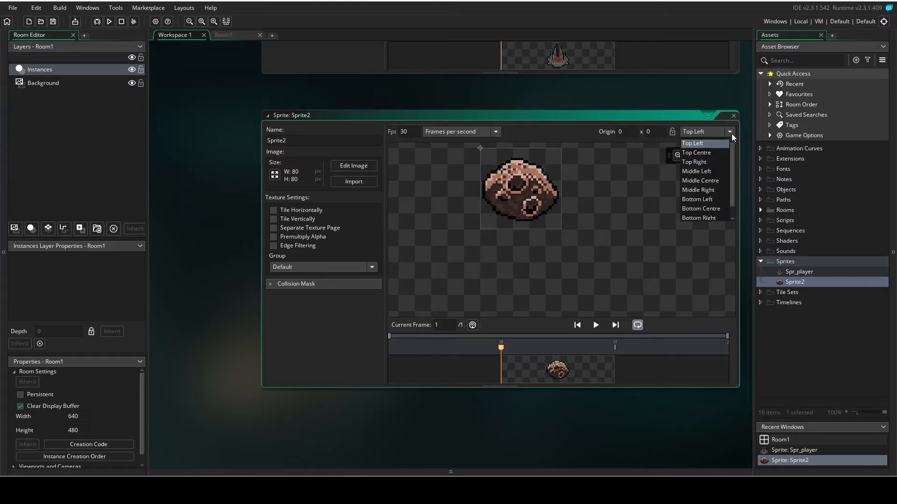
{"action": "left_click", "coordinate": [714, 179]}
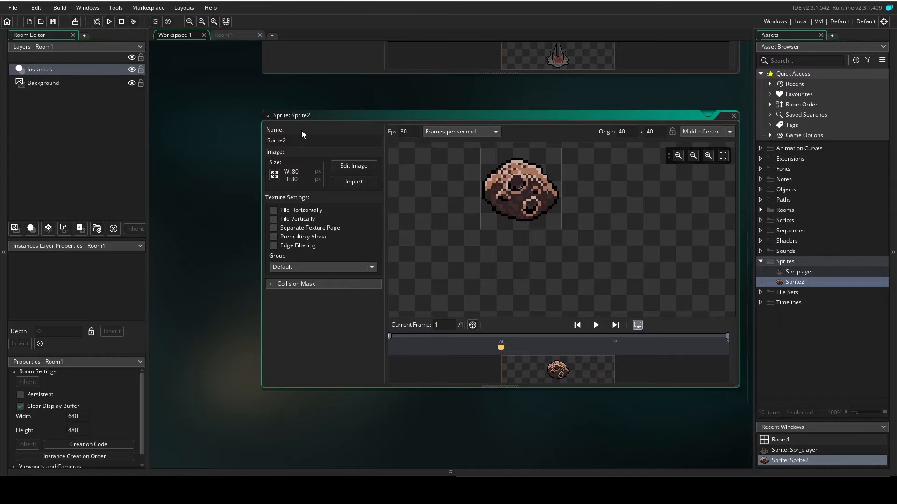
Rename the asteroid sprite as Spr_asteroid and close both sprite editors.
{"action": "key", "text": "BackSpace"}
{"action": "key", "text": "Return"}
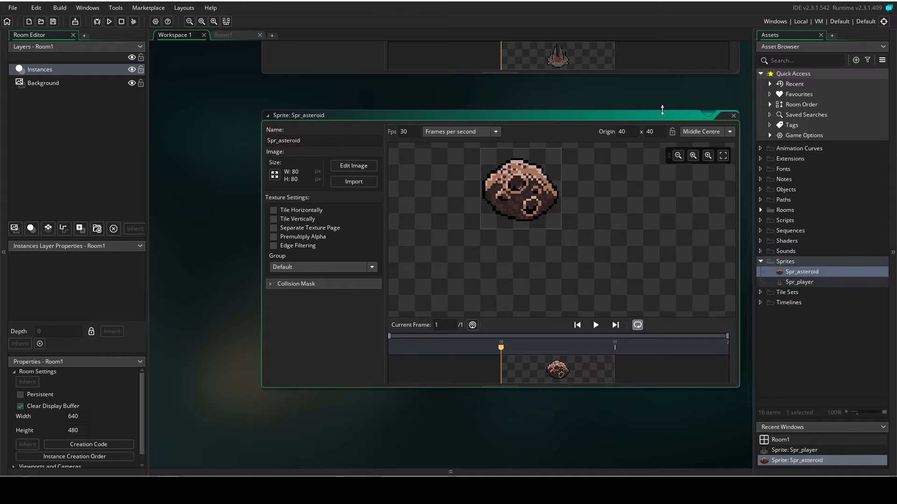
{"action": "left_click", "coordinate": [733, 115]}
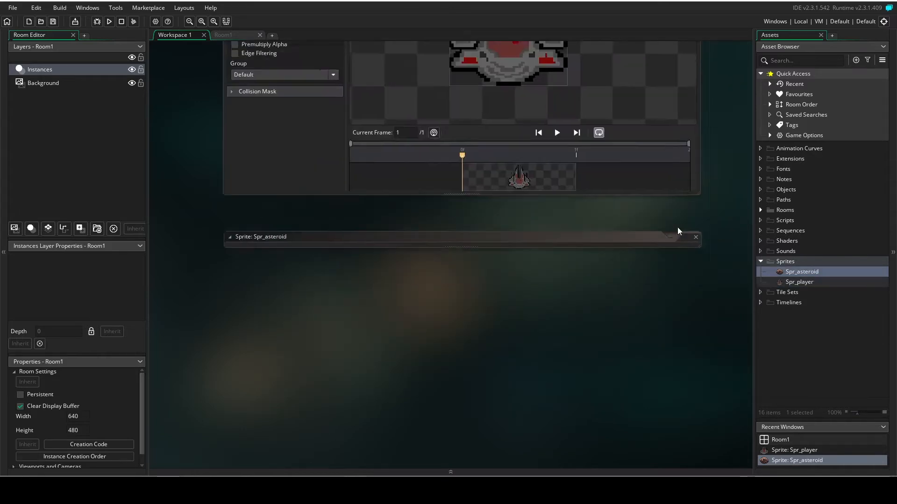
{"action": "left_click", "coordinate": [663, 130]}
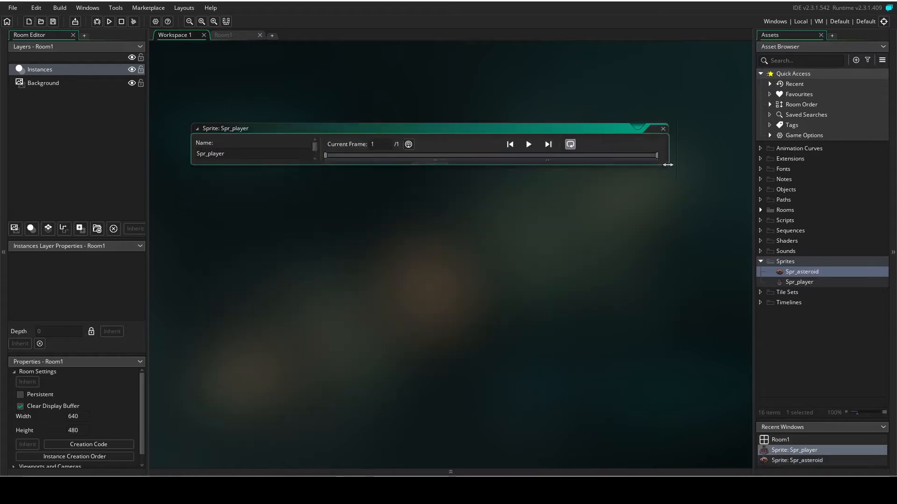
Create a third sprite in the Sprites group and name it Spr_start.
{"action": "left_click", "coordinate": [786, 261]}
{"action": "mouse_move", "coordinate": [808, 265]}
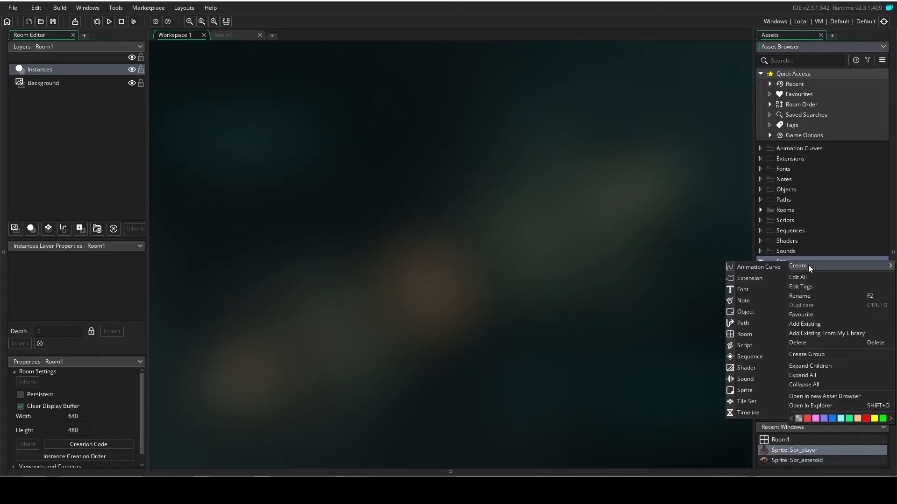
{"action": "left_click", "coordinate": [760, 391]}
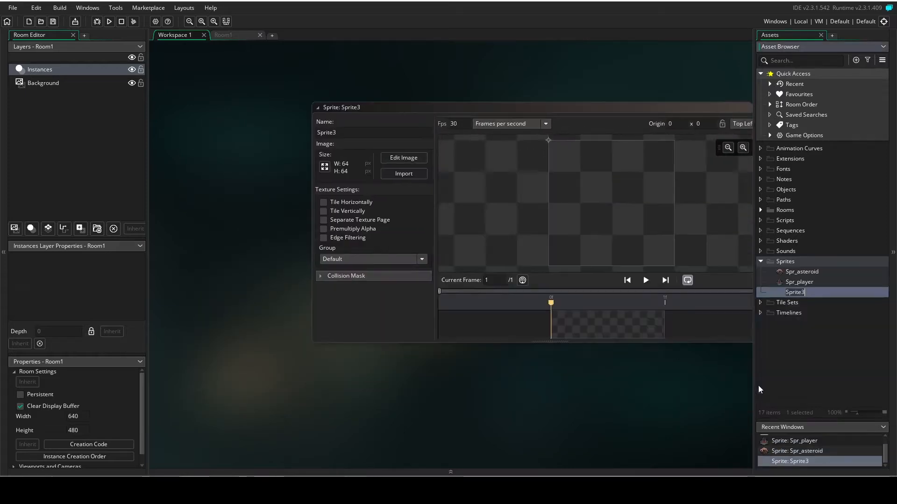
{"action": "left_click", "coordinate": [321, 136]}
{"action": "key", "text": "BackSpace"}
{"action": "key", "text": "BackSpace"}
{"action": "key", "text": "BackSpace"}
{"action": "key", "text": "BackSpace"}
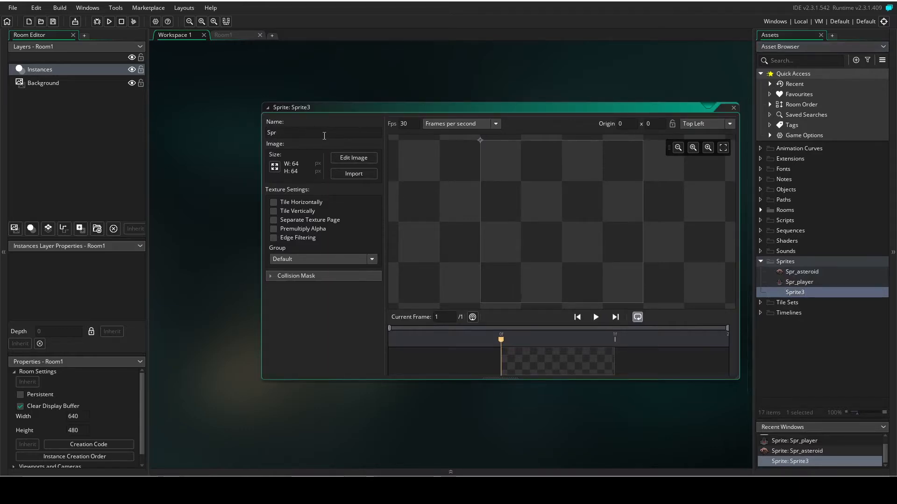
{"action": "type", "text": "_start"}
Import the "Don't Bottle it!" title screen image from the sprites folder into Spr_start, keep the Top Left origin, and close its editor.
{"action": "left_click", "coordinate": [364, 174]}
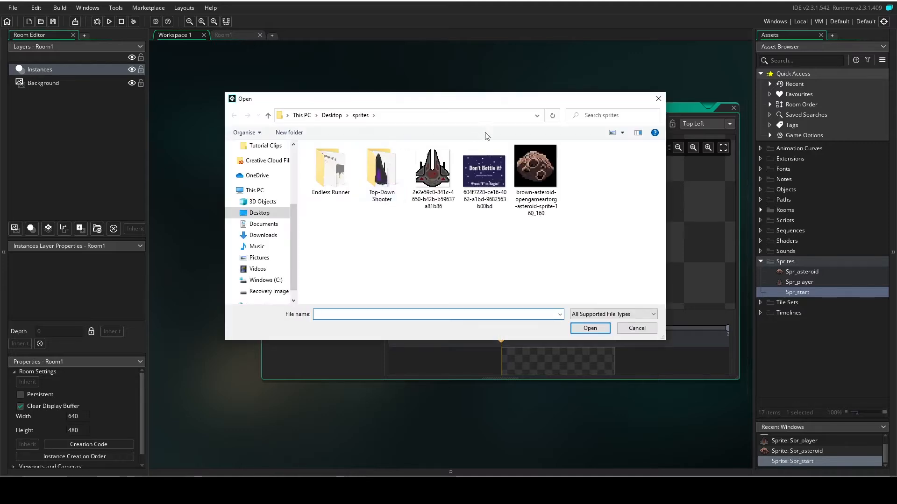
{"action": "left_click", "coordinate": [485, 173]}
{"action": "double_click", "coordinate": [485, 174]}
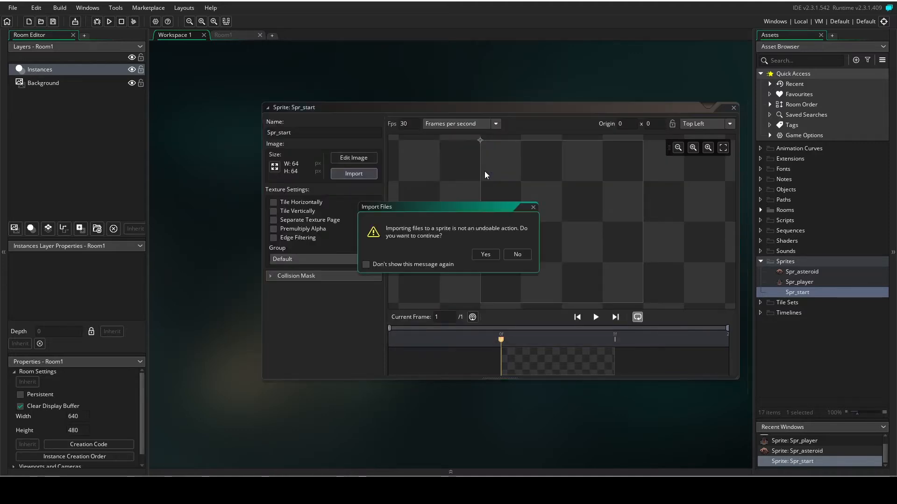
{"action": "left_click", "coordinate": [481, 254]}
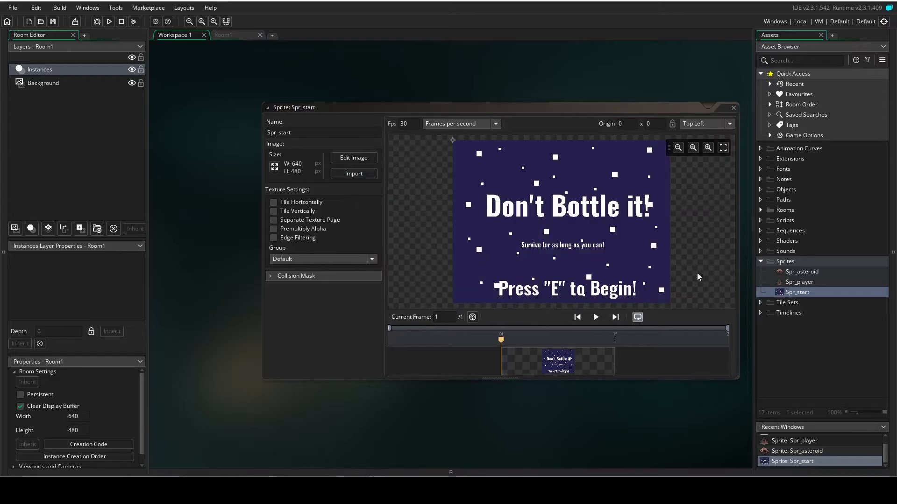
{"action": "left_click", "coordinate": [729, 123]}
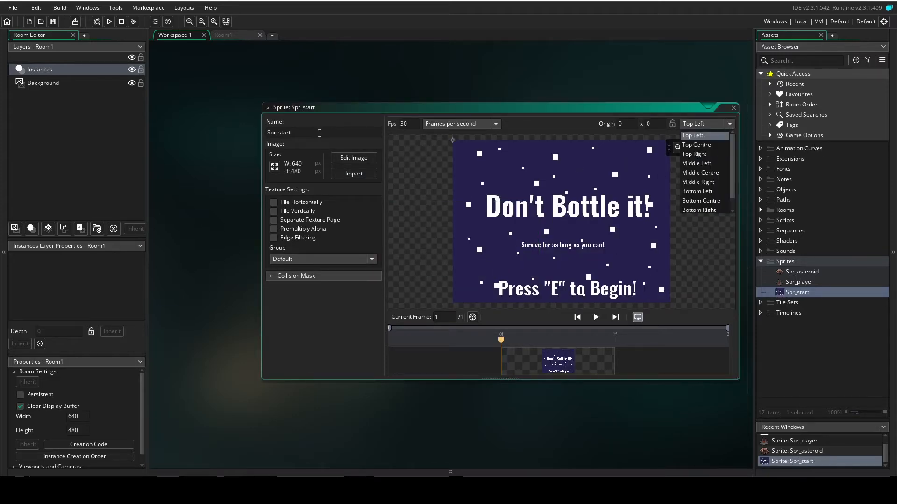
{"action": "left_click", "coordinate": [351, 112]}
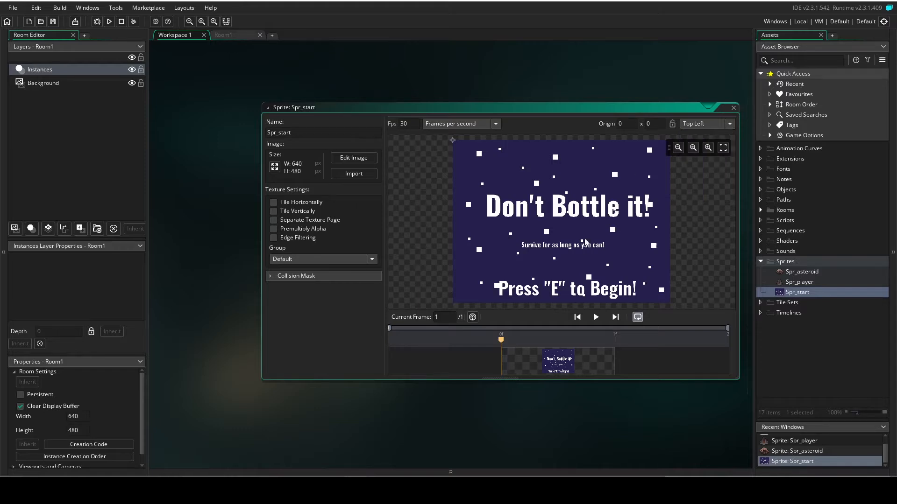
{"action": "left_click", "coordinate": [736, 108]}
Create a fourth sprite in the Sprites group and name it Spr_box.
{"action": "right_click", "coordinate": [792, 262]}
{"action": "mouse_move", "coordinate": [745, 265]}
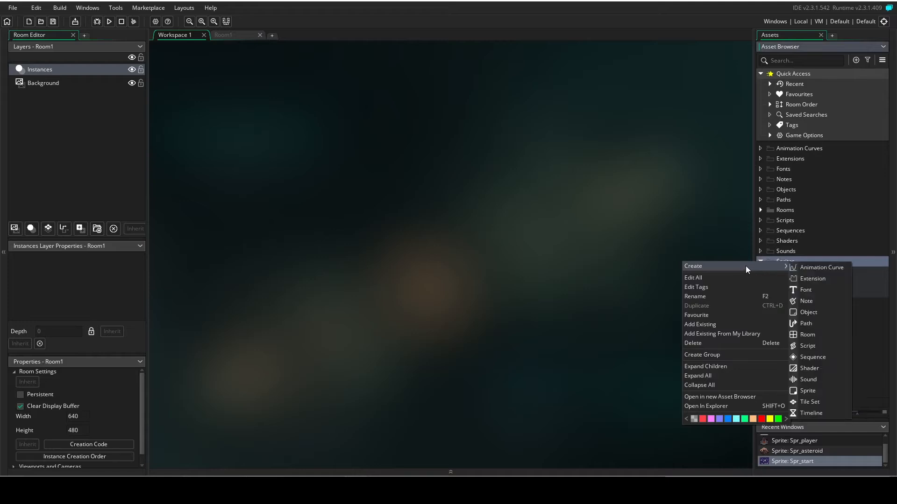
{"action": "left_click", "coordinate": [808, 391]}
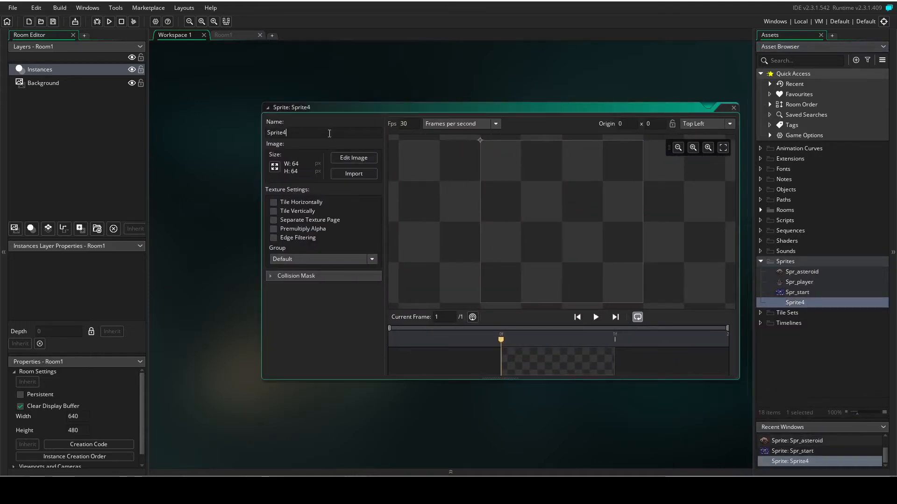
{"action": "type", "text": "Spr_box"}
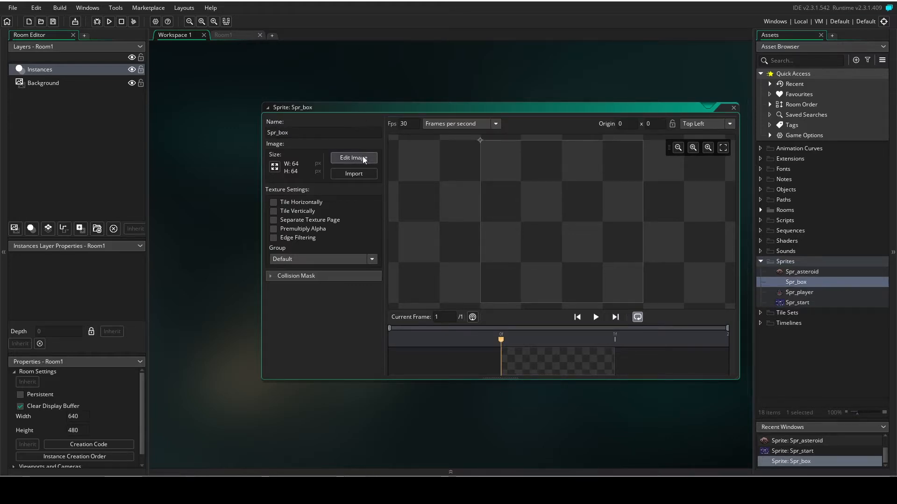
Fill the entire Spr_box image with solid red, then close the image and sprite editors.
{"action": "left_click", "coordinate": [360, 156]}
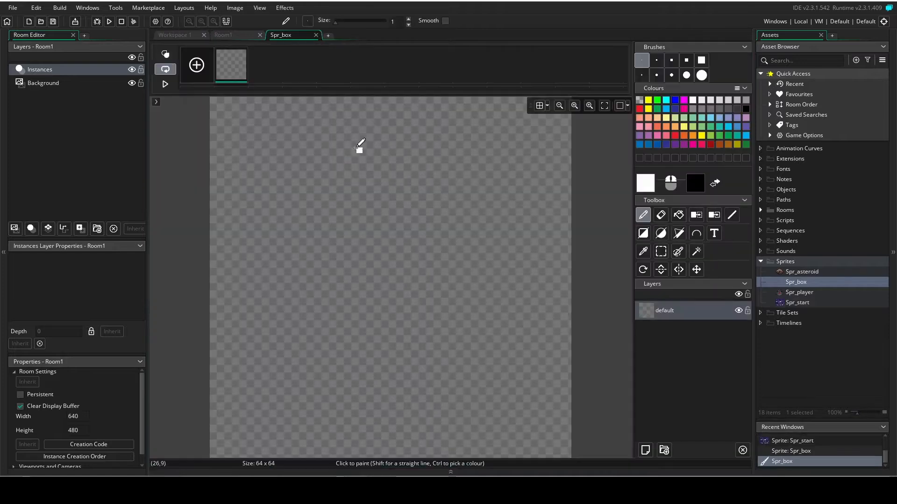
{"action": "left_click", "coordinate": [640, 109]}
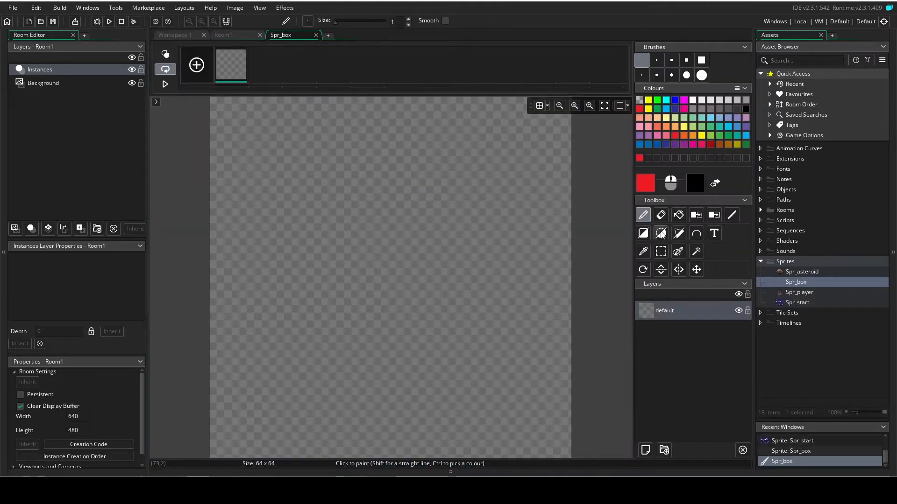
{"action": "left_click", "coordinate": [679, 215]}
{"action": "left_click", "coordinate": [340, 180]}
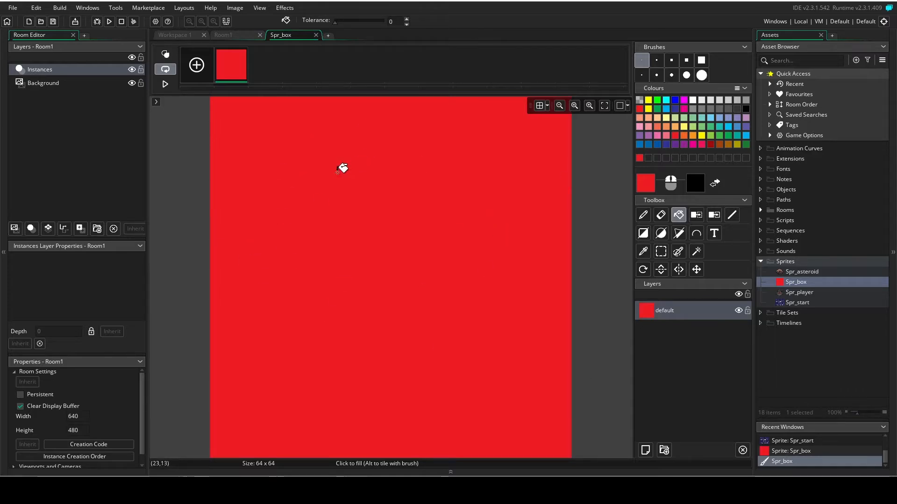
{"action": "left_click", "coordinate": [319, 37]}
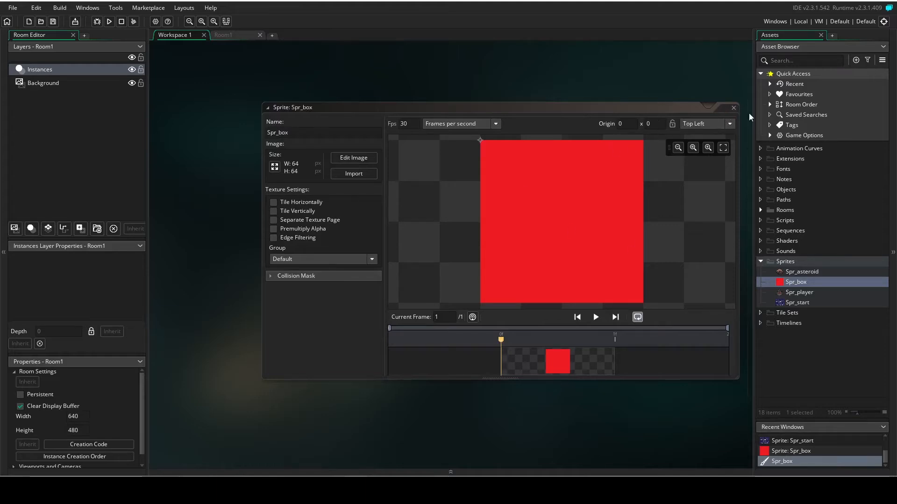
{"action": "left_click", "coordinate": [734, 109]}
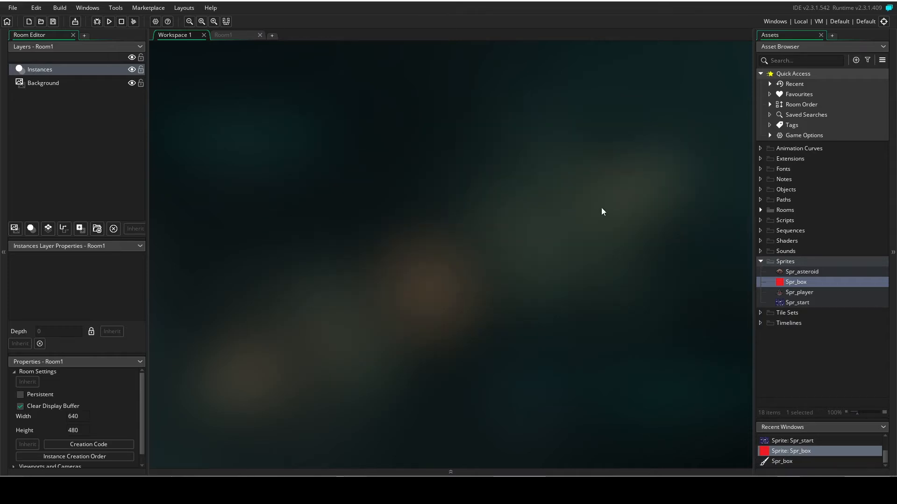
Create an object named Obj_player in the Objects group and assign the Spr_player sprite to it.
{"action": "left_click", "coordinate": [761, 262]}
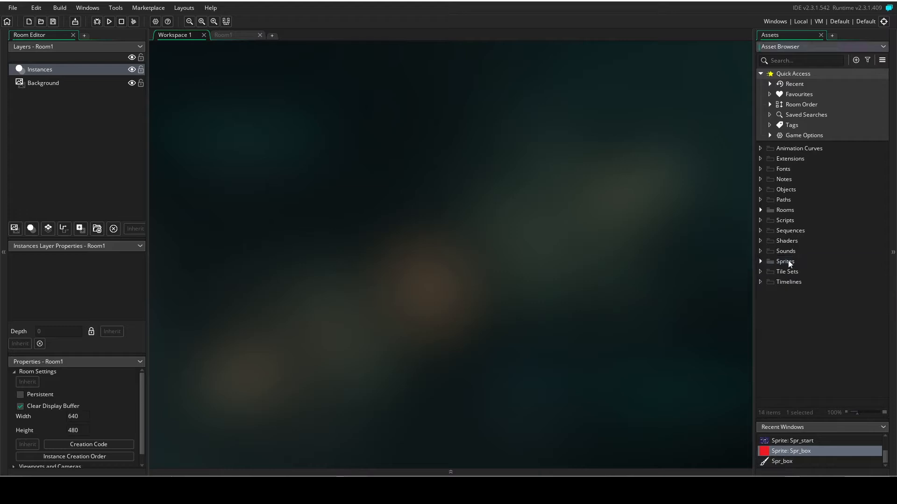
{"action": "right_click", "coordinate": [780, 189]}
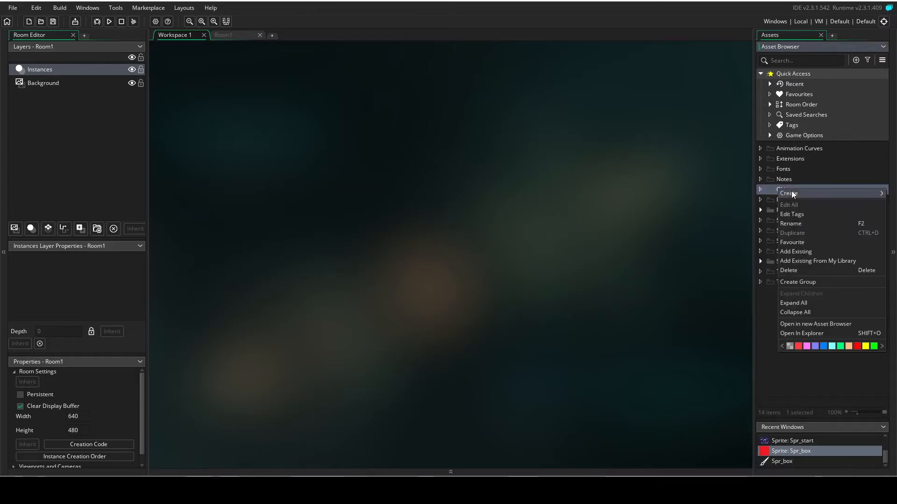
{"action": "mouse_move", "coordinate": [793, 194]}
{"action": "left_click", "coordinate": [748, 241]}
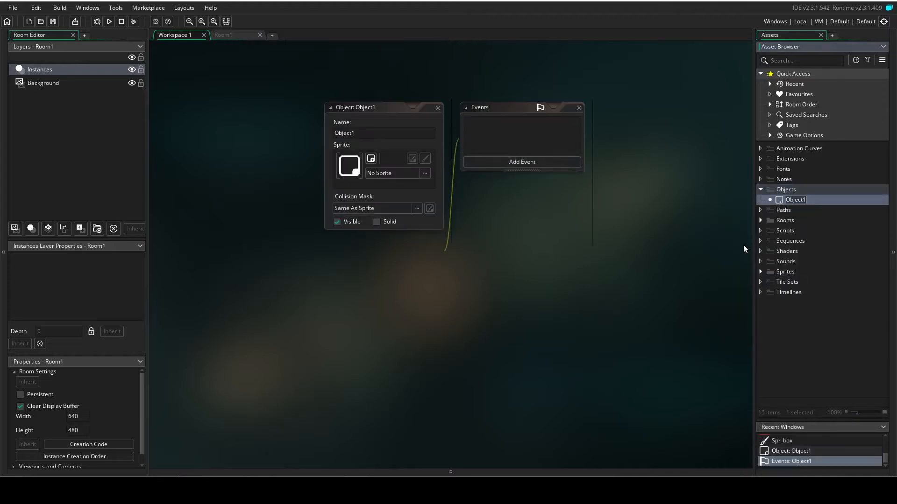
{"action": "left_click", "coordinate": [379, 132]}
{"action": "key", "text": "BackSpace"}
{"action": "type", "text": "_player"}
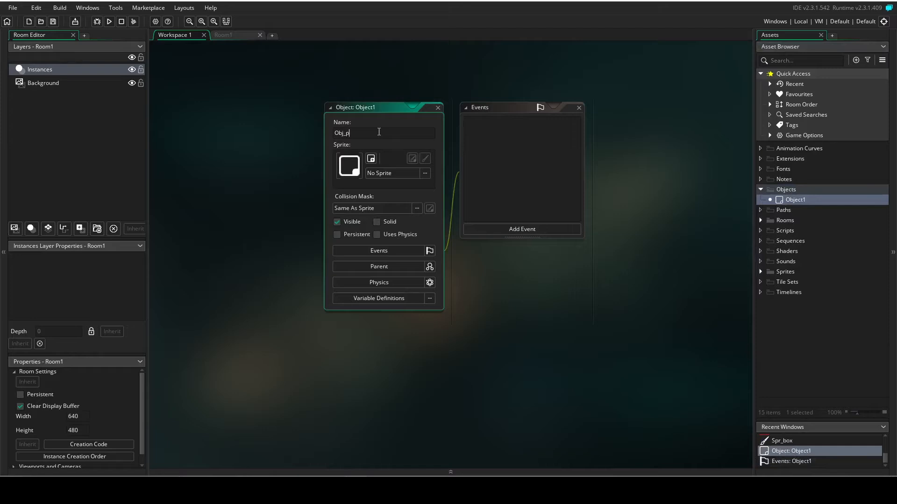
{"action": "left_click", "coordinate": [391, 173]}
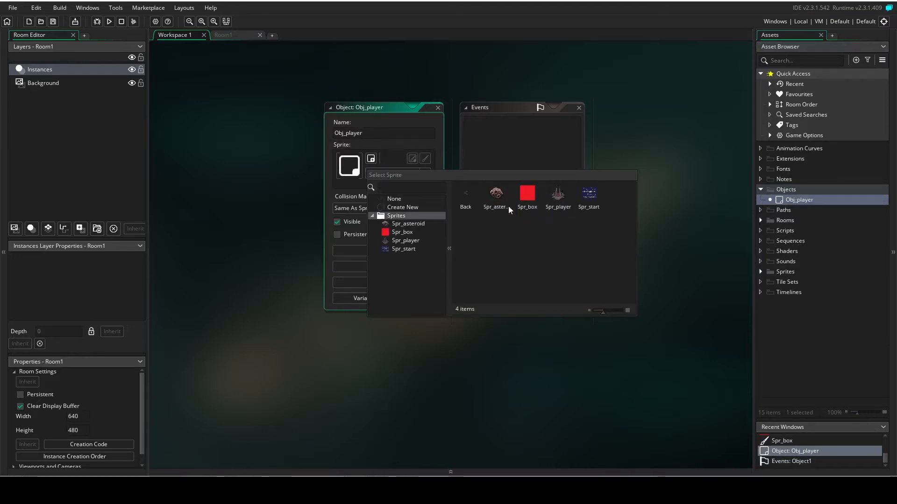
{"action": "left_click", "coordinate": [561, 198]}
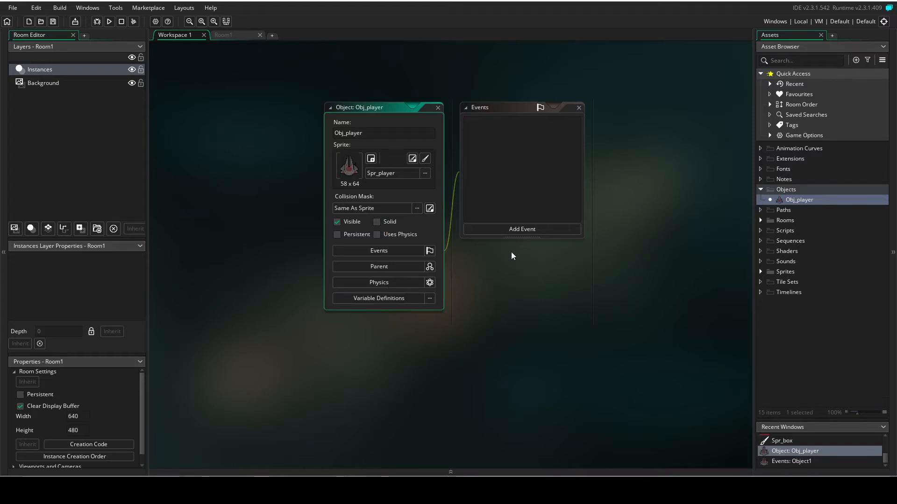
Add Key Down - Left and Key Down - Right events to Obj_player.
{"action": "left_click", "coordinate": [509, 229]}
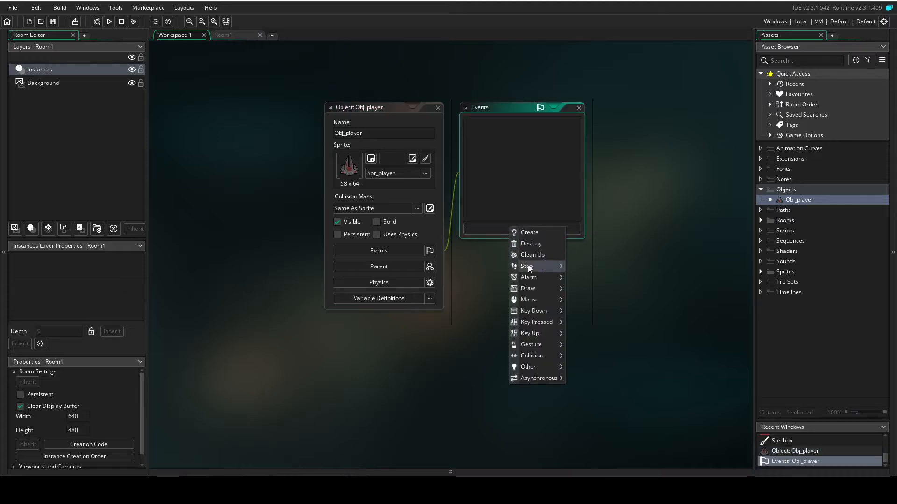
{"action": "mouse_move", "coordinate": [536, 310]}
{"action": "left_click", "coordinate": [577, 310]}
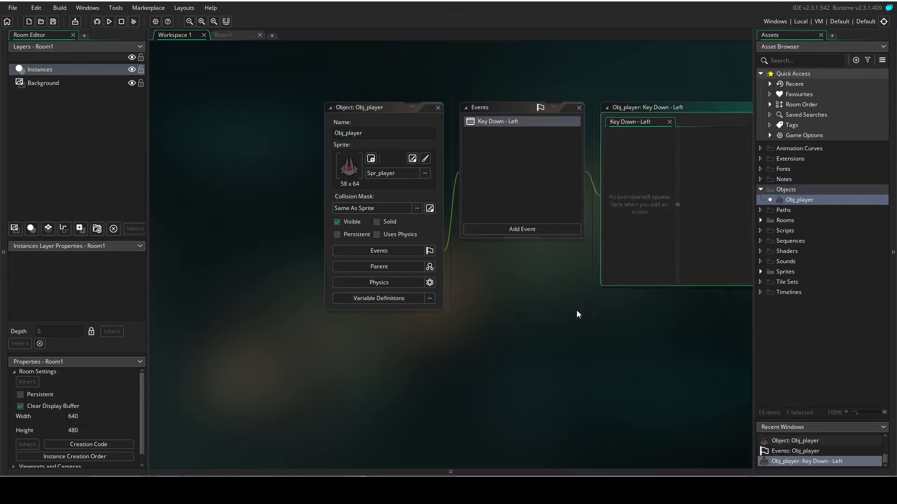
{"action": "left_click", "coordinate": [535, 233]}
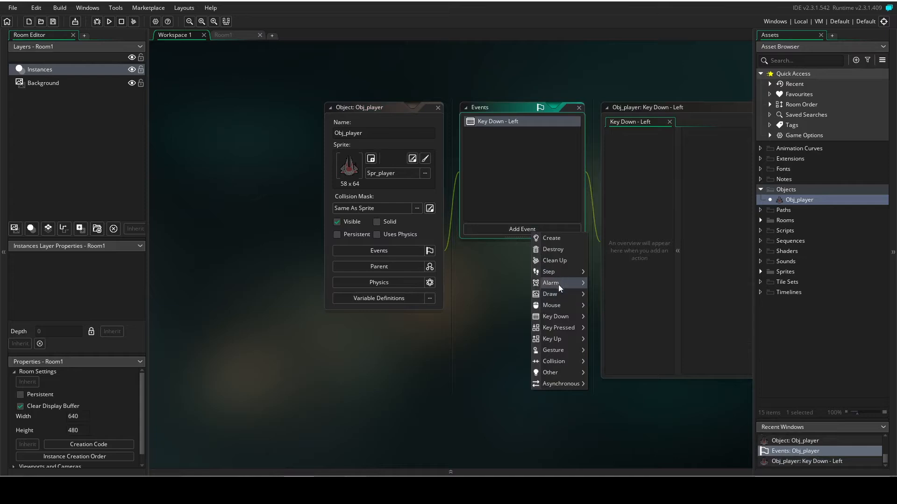
{"action": "mouse_move", "coordinate": [562, 318]}
{"action": "left_click", "coordinate": [622, 325]}
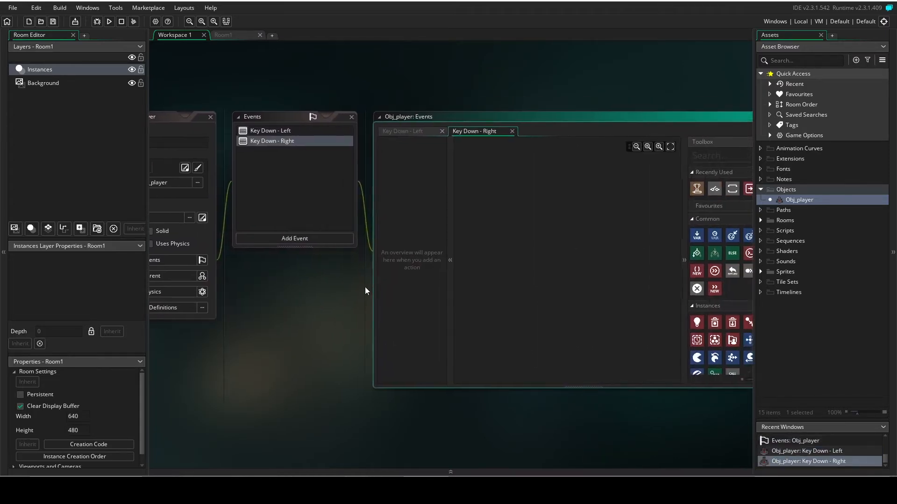
Search the action toolbox for "jump" and add a Jump To Point action to the Key Down - Right event.
{"action": "left_click", "coordinate": [664, 156]}
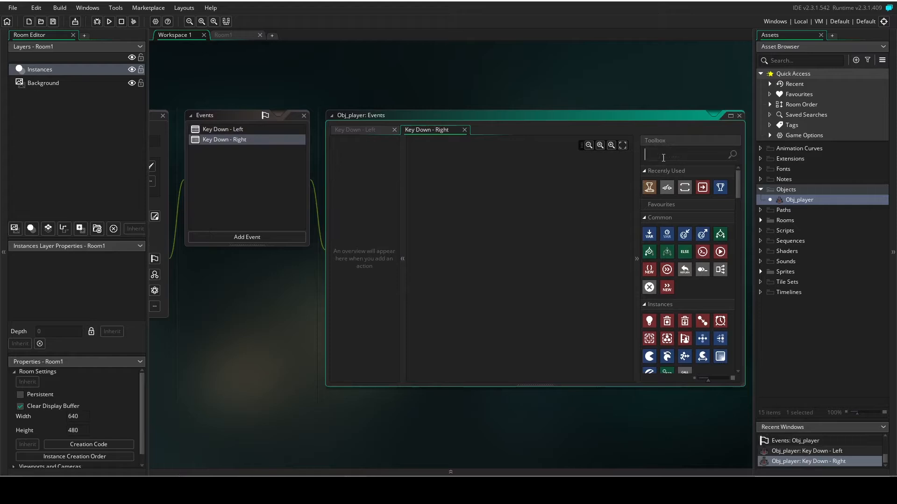
{"action": "left_click", "coordinate": [257, 131]}
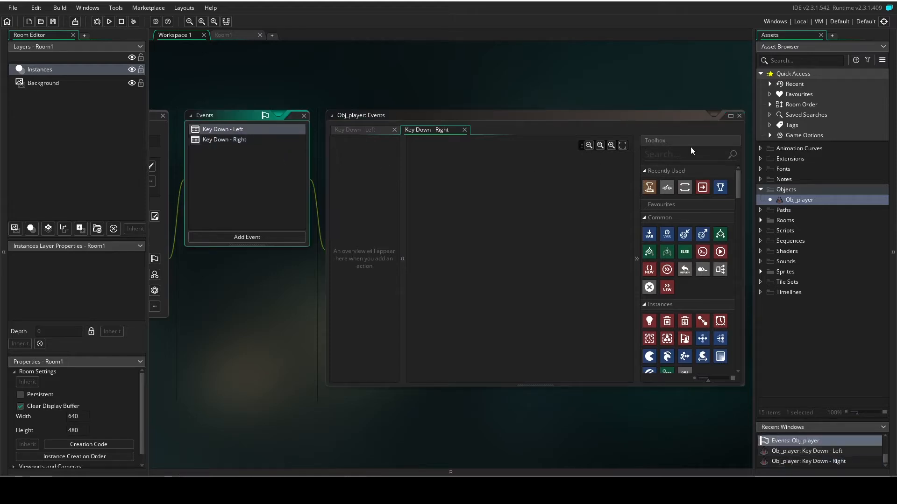
{"action": "left_click", "coordinate": [676, 152]}
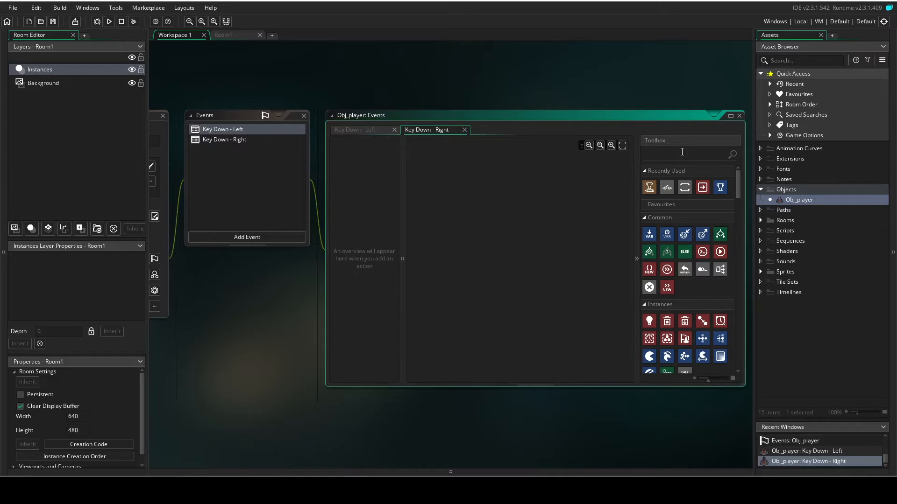
{"action": "type", "text": "jump"}
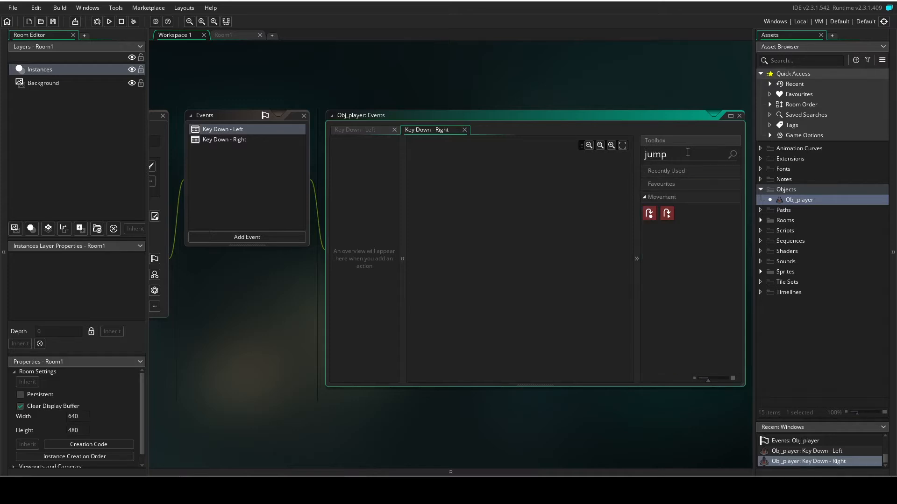
{"action": "left_click_drag", "start_coordinate": [649, 213], "coordinate": [472, 223]}
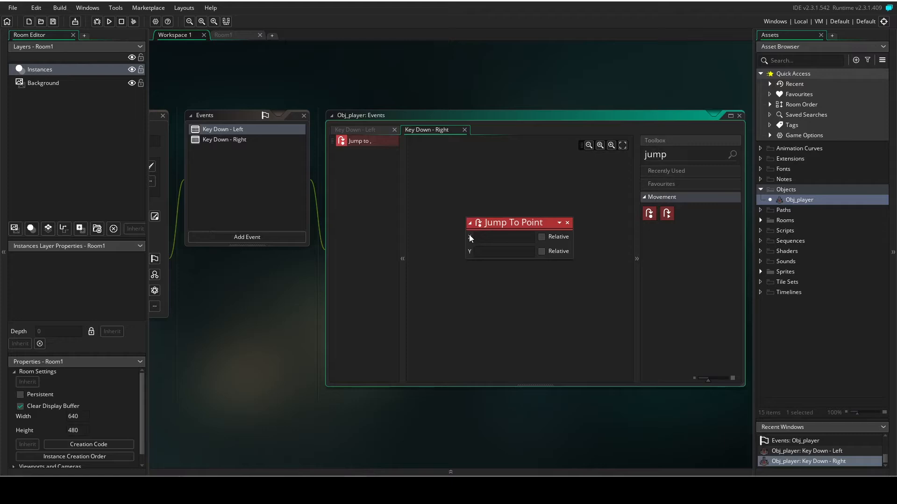
Make X and Y relative in the Key Down - Right Jump To Point action and set Y to 5.
{"action": "left_click", "coordinate": [542, 237]}
{"action": "left_click", "coordinate": [505, 251]}
{"action": "type", "text": "-5"}
{"action": "key", "text": "ctrl+a"}
{"action": "key", "text": "BackSpace"}
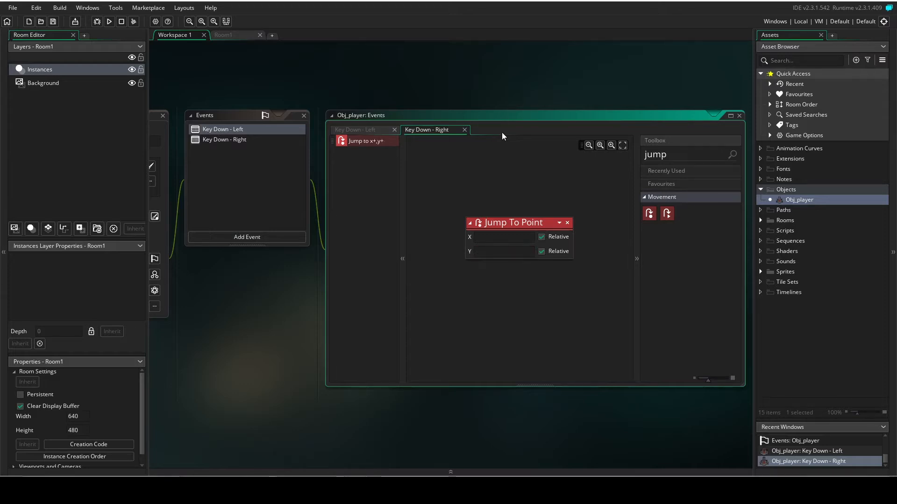
{"action": "type", "text": "5"}
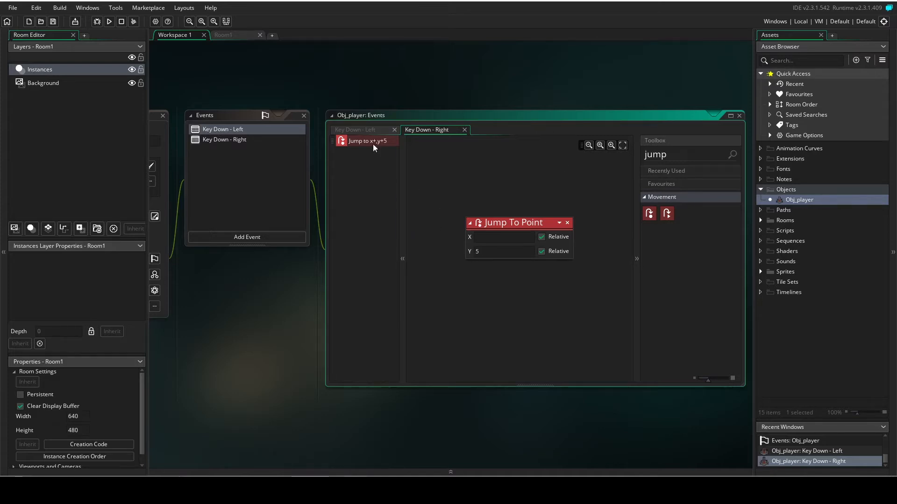
Add a Jump To Point action from the recently used actions to the Key Down - Left event.
{"action": "left_click", "coordinate": [363, 129]}
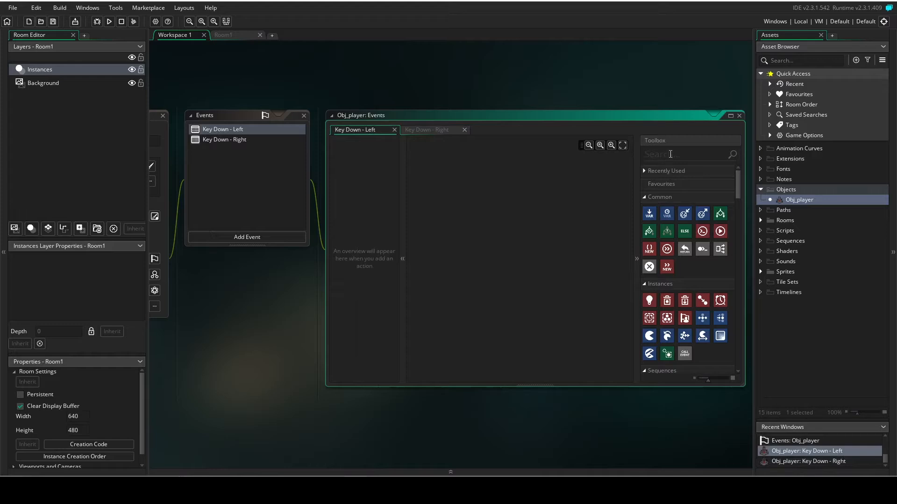
{"action": "left_click", "coordinate": [645, 171]}
{"action": "left_click_drag", "start_coordinate": [648, 188], "coordinate": [475, 228]}
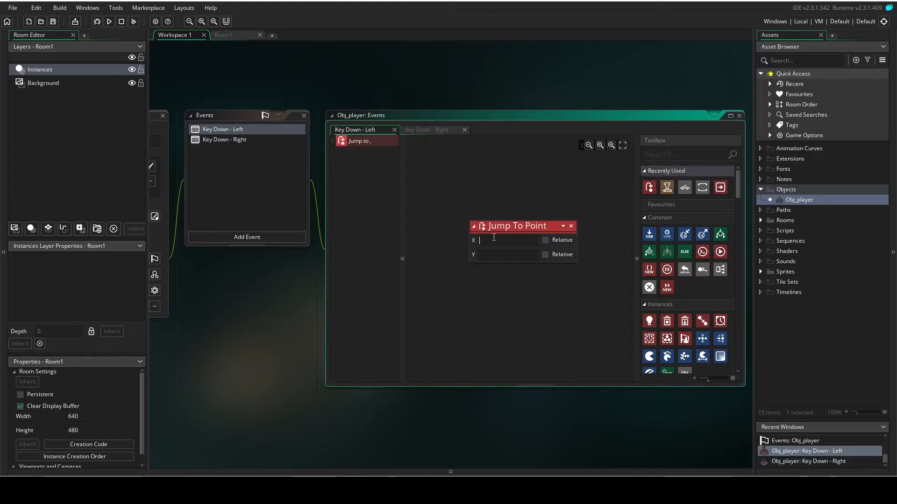
Make X and Y relative in the Key Down - Left Jump To Point action, clear Y and set X to -5.
{"action": "type", "text": "-5"}
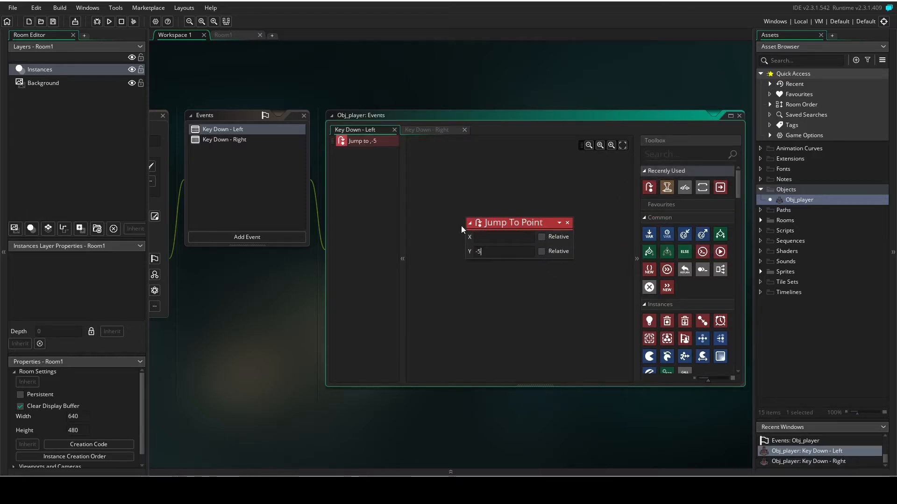
{"action": "left_click", "coordinate": [542, 237]}
{"action": "left_click", "coordinate": [542, 252]}
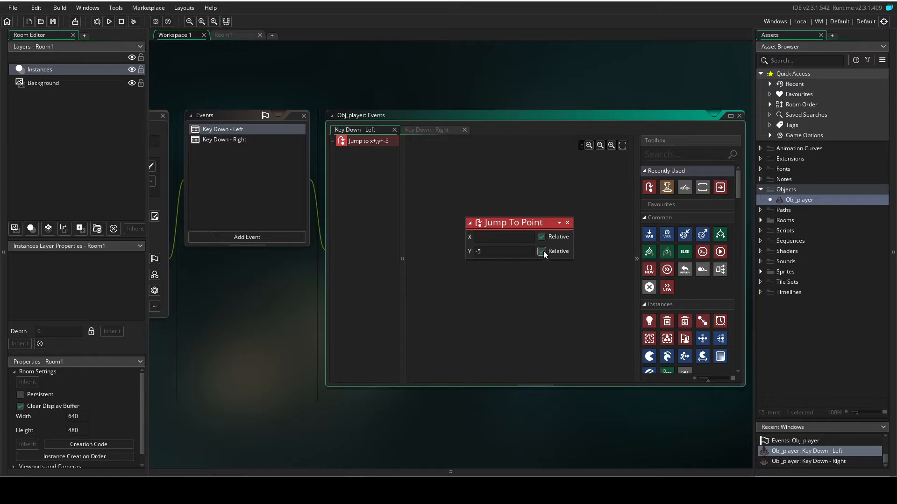
{"action": "left_click_drag", "start_coordinate": [503, 249], "coordinate": [419, 241]}
{"action": "key", "text": "BackSpace"}
{"action": "type", "text": "-5"}
Clear the Y value of the Key Down - Right Jump To Point action and set X to 5.
{"action": "left_click", "coordinate": [249, 140]}
{"action": "left_click", "coordinate": [495, 250]}
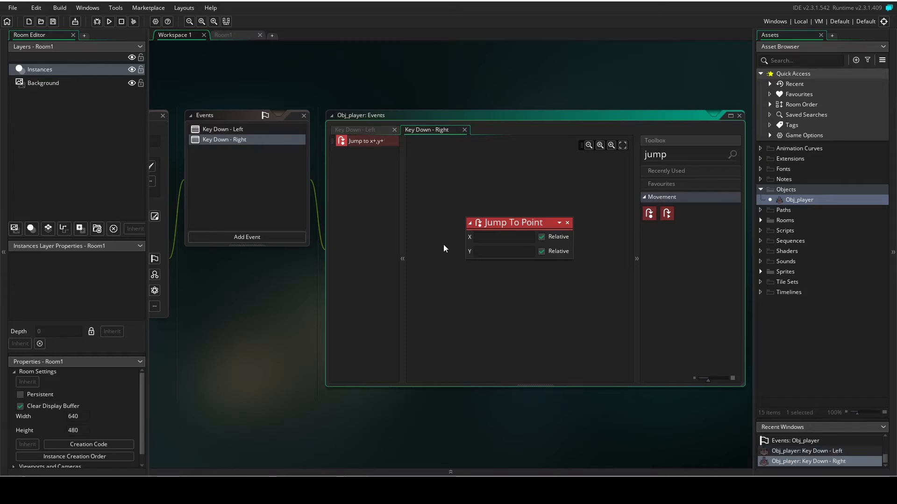
{"action": "left_click", "coordinate": [510, 236]}
{"action": "type", "text": "5"}
{"action": "left_click", "coordinate": [541, 82]}
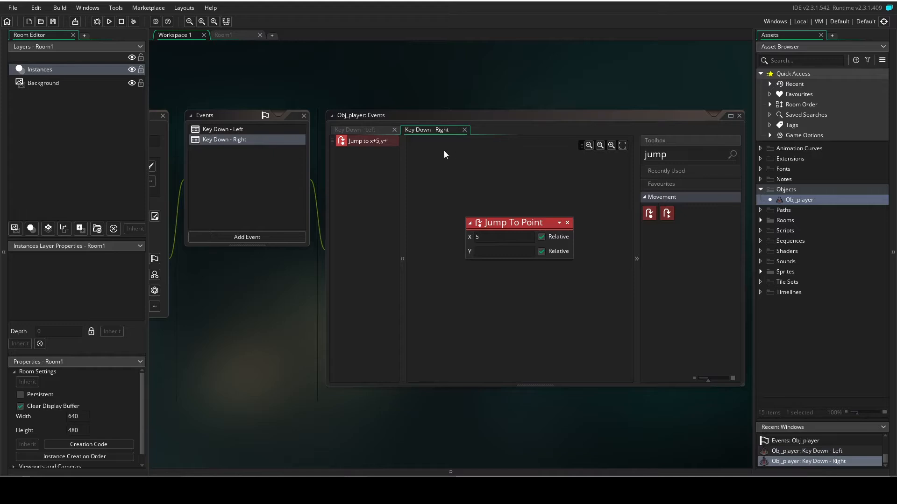
Expand the Rooms group in the assets and open Room1 for editing.
{"action": "double_click", "coordinate": [777, 220]}
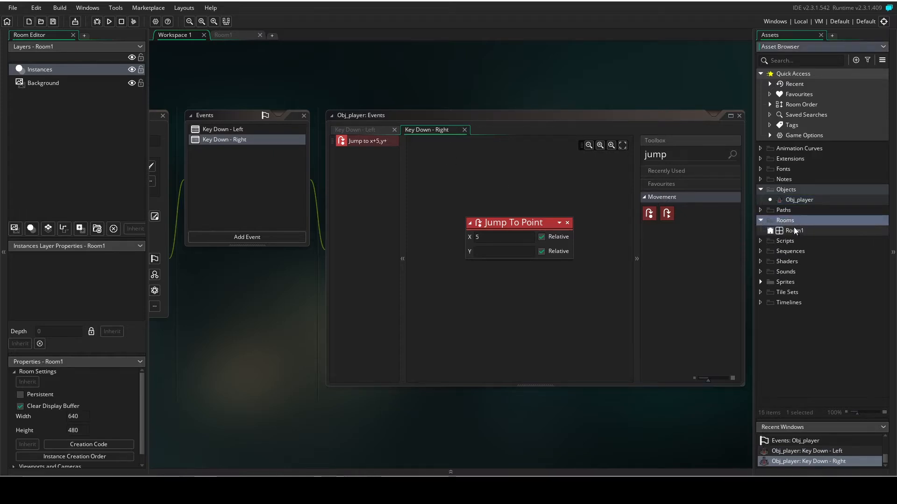
{"action": "left_click", "coordinate": [792, 229]}
{"action": "left_click", "coordinate": [794, 230]}
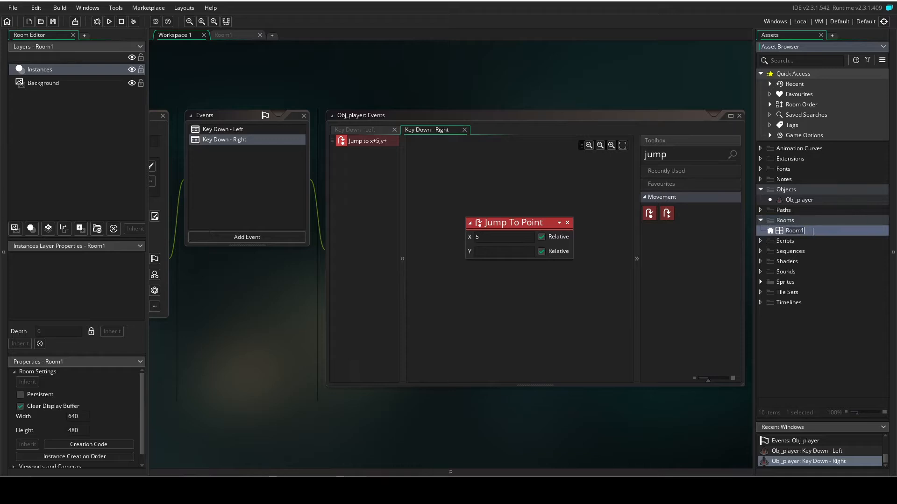
{"action": "double_click", "coordinate": [799, 229]}
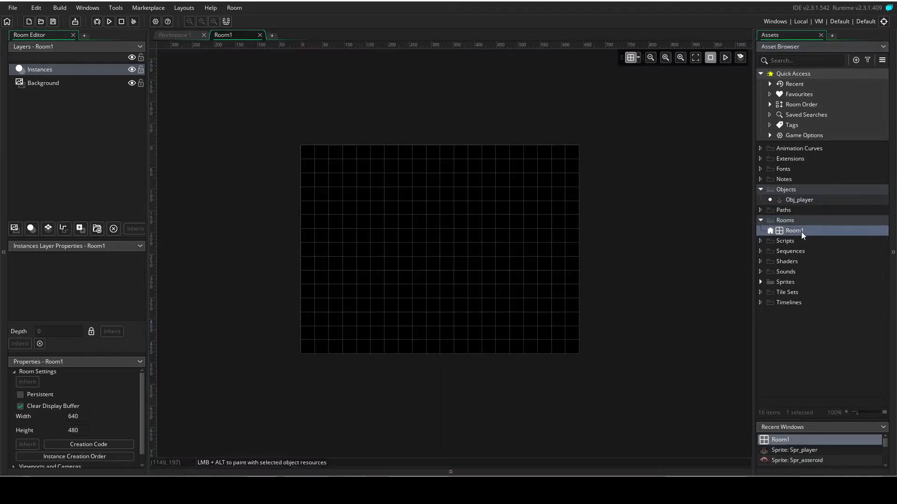
Rename Room1 as Rm_game and place an Obj_player instance near the centre of the room's lower edge.
{"action": "right_click", "coordinate": [797, 231]}
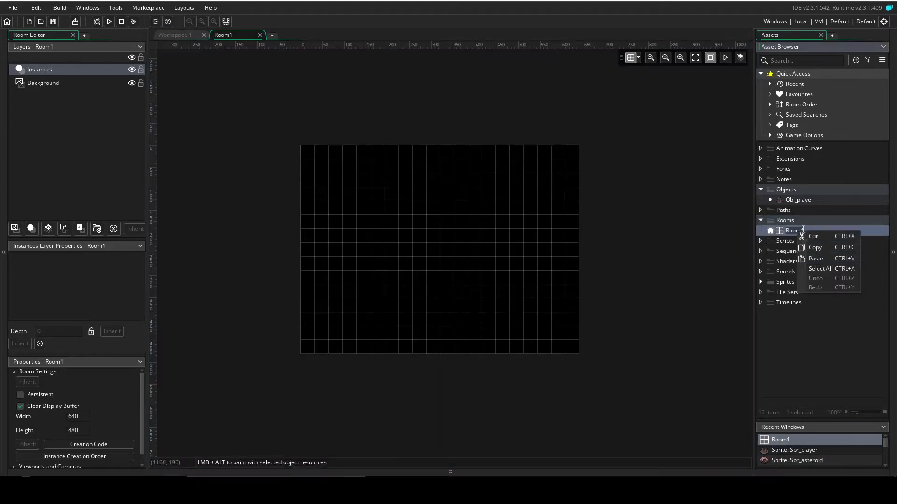
{"action": "left_click", "coordinate": [807, 233]}
{"action": "type", "text": "Rm_"}
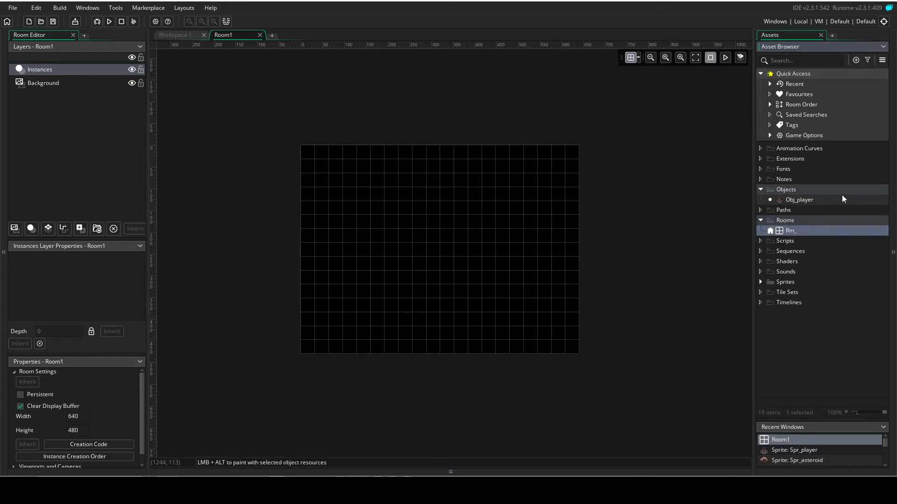
{"action": "type", "text": "game"}
{"action": "key", "text": "BackSpace"}
{"action": "key", "text": "BackSpace"}
{"action": "key", "text": "BackSpace"}
{"action": "type", "text": "ame"}
{"action": "key", "text": "Return"}
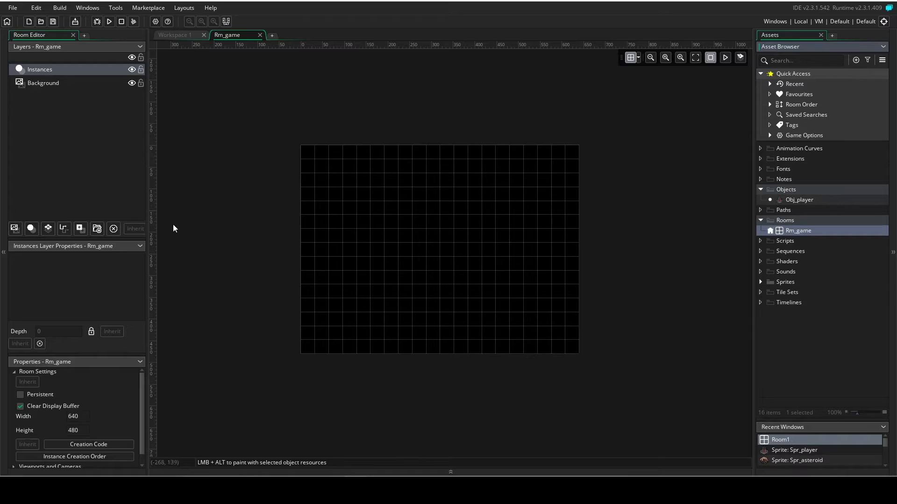
{"action": "left_click_drag", "start_coordinate": [798, 200], "coordinate": [448, 323]}
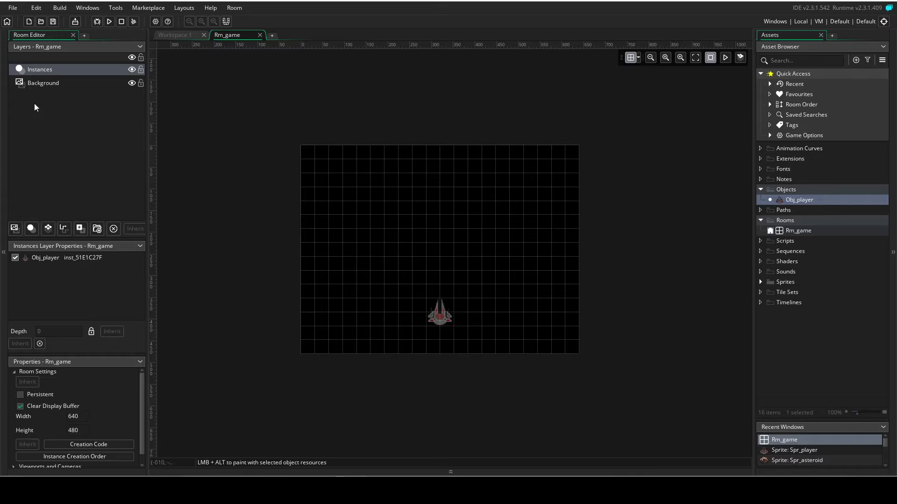
{"action": "left_click", "coordinate": [42, 84]}
{"action": "left_click", "coordinate": [93, 278]}
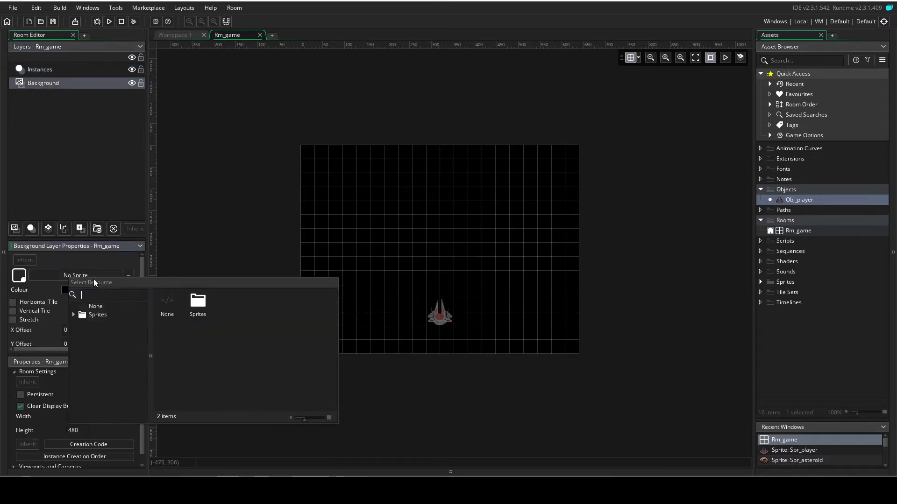
{"action": "left_click", "coordinate": [77, 229]}
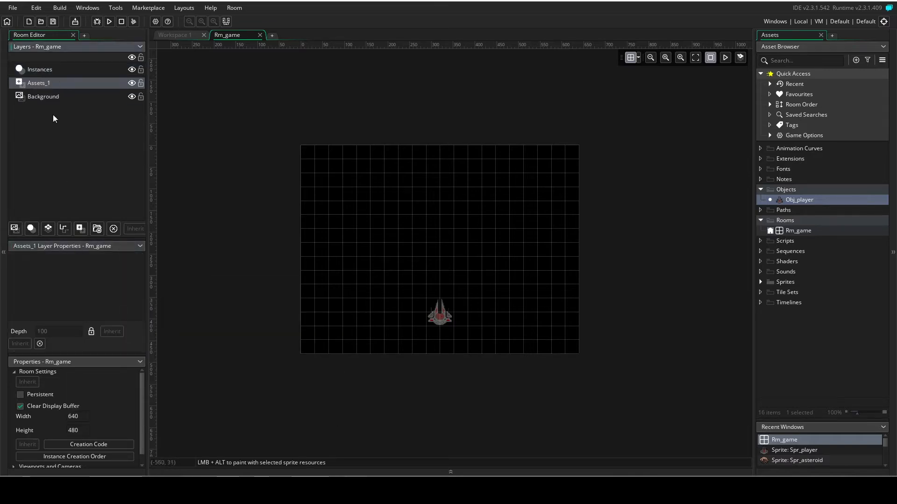
{"action": "key", "text": "Delete"}
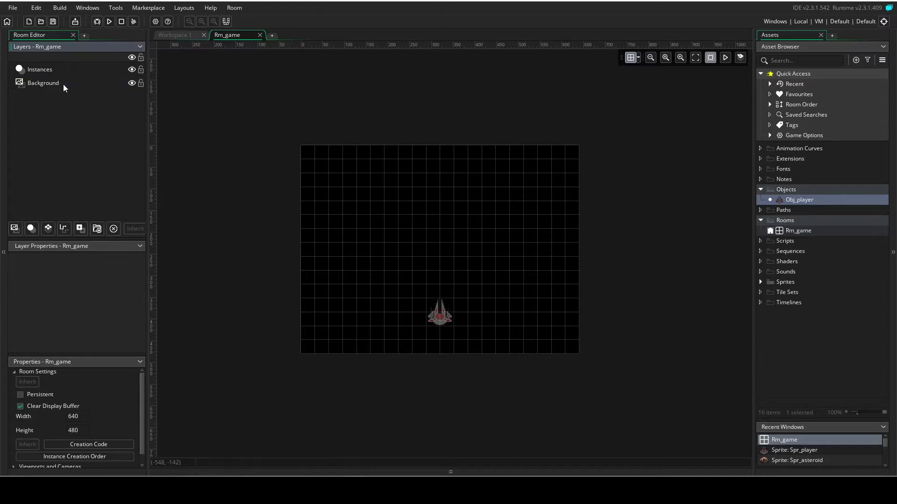
Set the Background layer's colour to the dark purple 322051.
{"action": "left_click", "coordinate": [62, 82]}
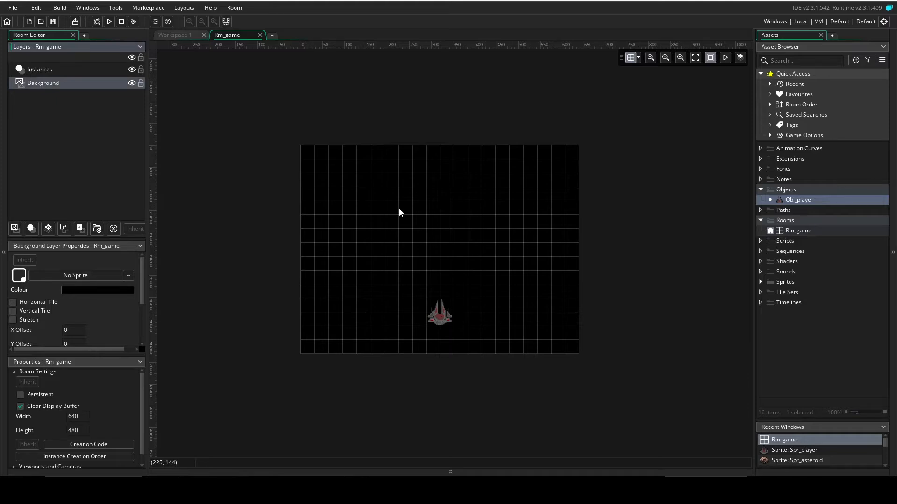
{"action": "left_click", "coordinate": [71, 291]}
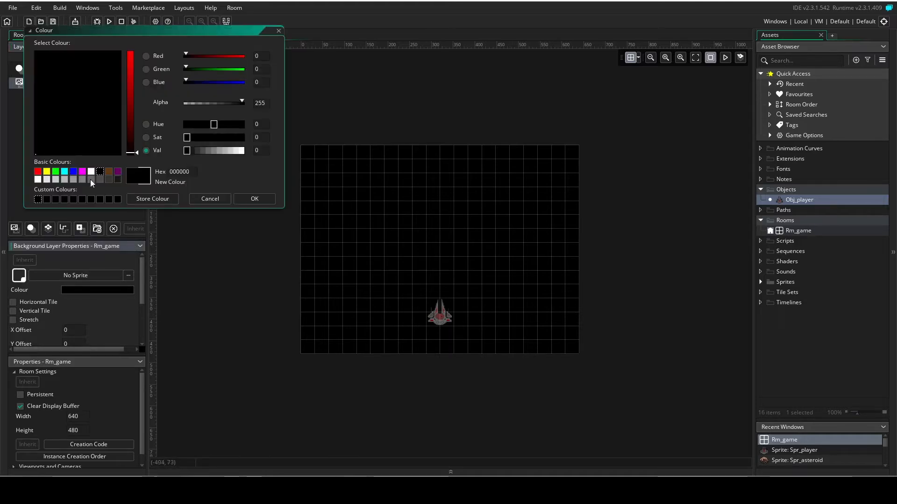
{"action": "left_click", "coordinate": [118, 172]}
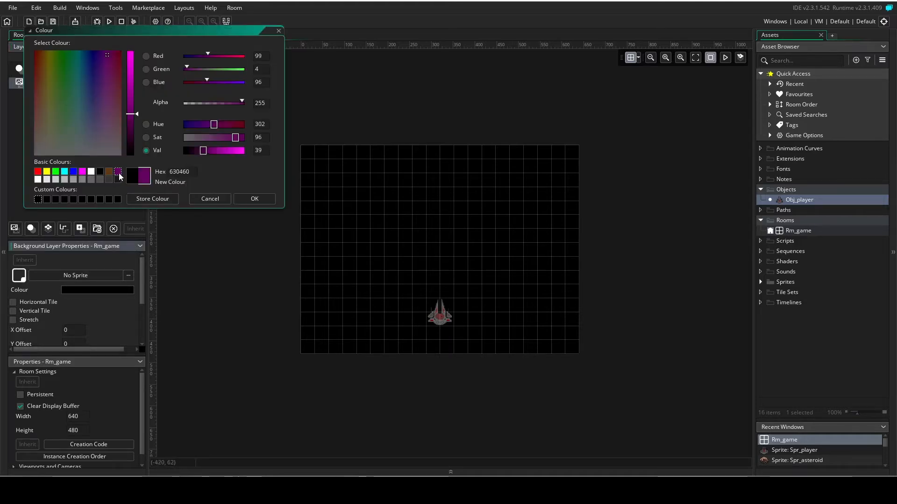
{"action": "left_click", "coordinate": [220, 137]}
{"action": "left_click", "coordinate": [207, 151]}
{"action": "left_click_drag", "start_coordinate": [203, 150], "coordinate": [195, 123]}
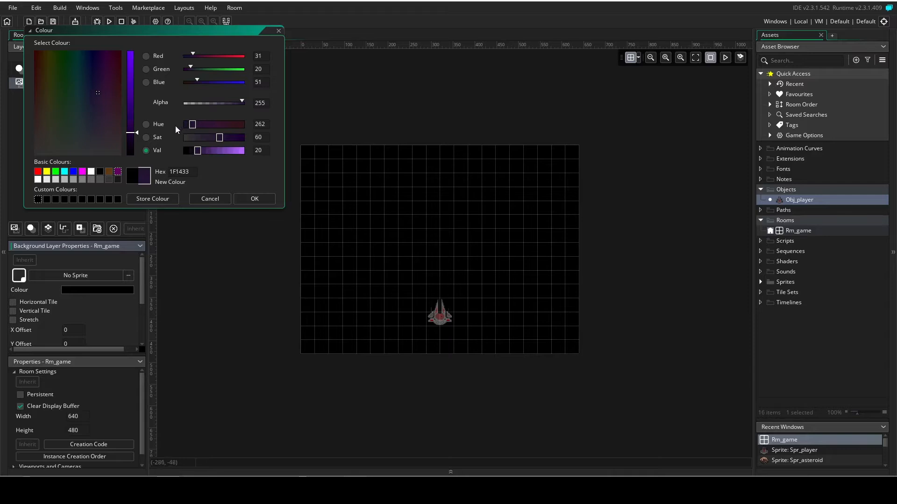
{"action": "mouse_move", "coordinate": [131, 134]}
{"action": "left_mouse_down"}
{"action": "mouse_move", "coordinate": [130, 113]}
{"action": "mouse_move", "coordinate": [131, 121]}
{"action": "left_mouse_up"}
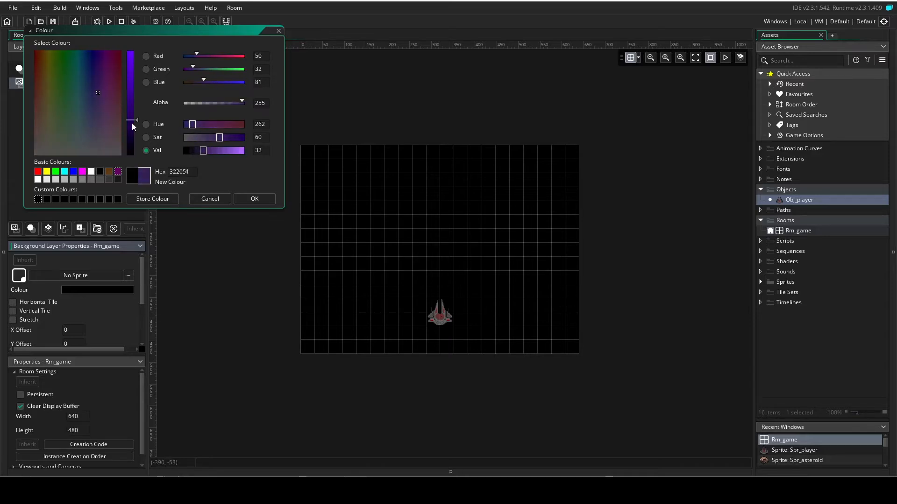
{"action": "left_click", "coordinate": [264, 201]}
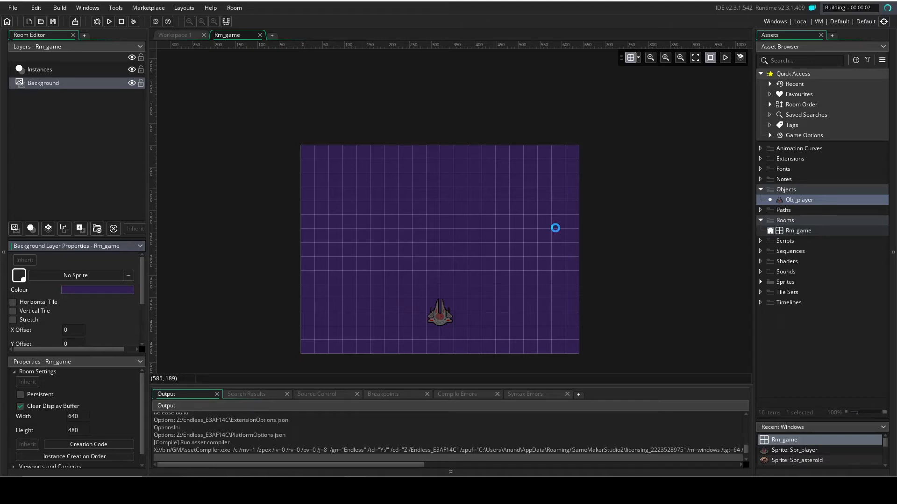
Run the game, test moving the ship left and right, and close the game window.
{"action": "key", "text": "Left"}
{"action": "key", "text": "Right"}
{"action": "key", "text": "Left"}
{"action": "key", "text": "Right"}
{"action": "key", "text": "Left"}
{"action": "key", "text": "Right"}
{"action": "key", "text": "Left"}
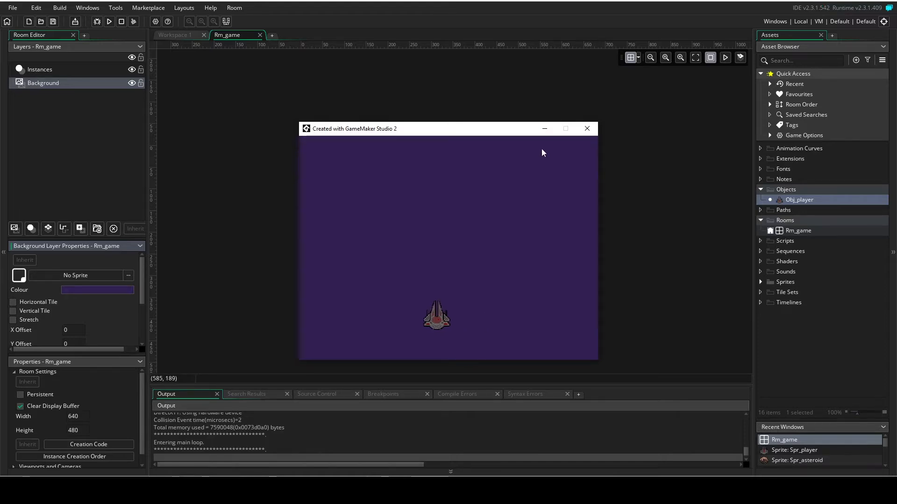
{"action": "left_click", "coordinate": [586, 133]}
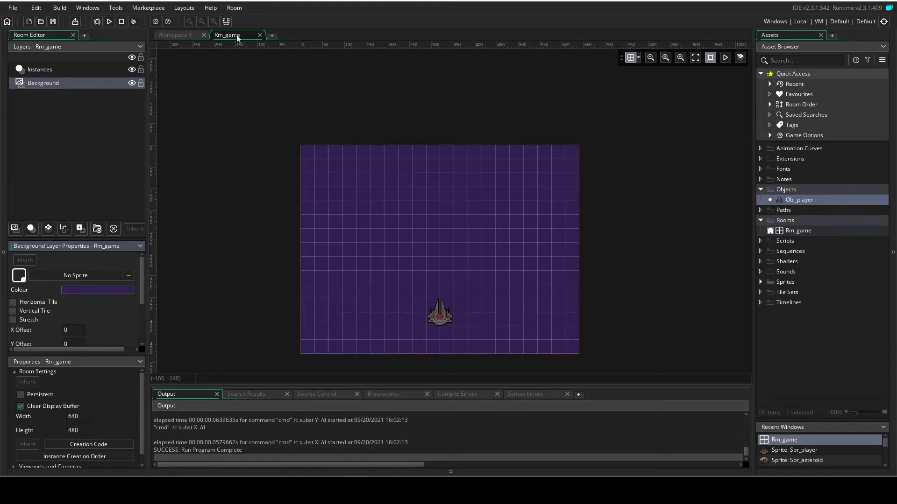
Close the Obj_player windows in the workspace and create a new object with the Spr_box sprite.
{"action": "left_click", "coordinate": [192, 36]}
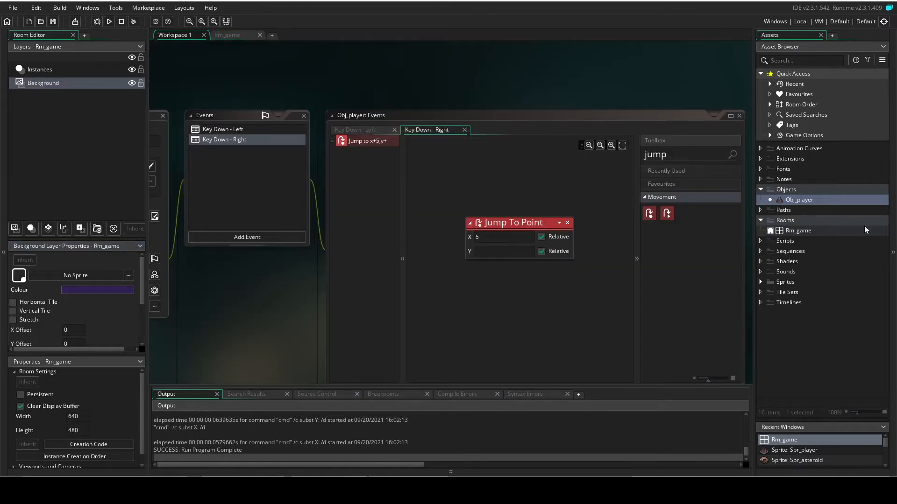
{"action": "middle_click_drag", "start_coordinate": [329, 86], "coordinate": [462, 108]}
{"action": "left_click", "coordinate": [296, 137]}
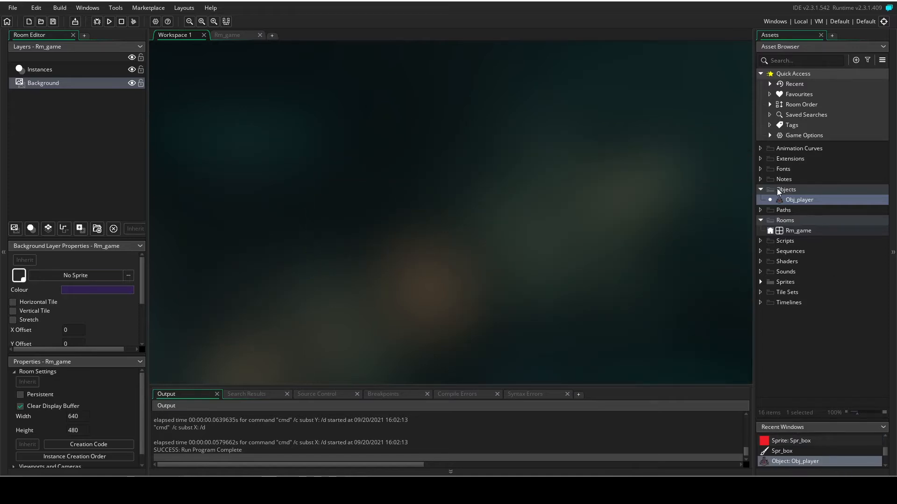
{"action": "right_click", "coordinate": [780, 189]}
{"action": "mouse_move", "coordinate": [805, 195]}
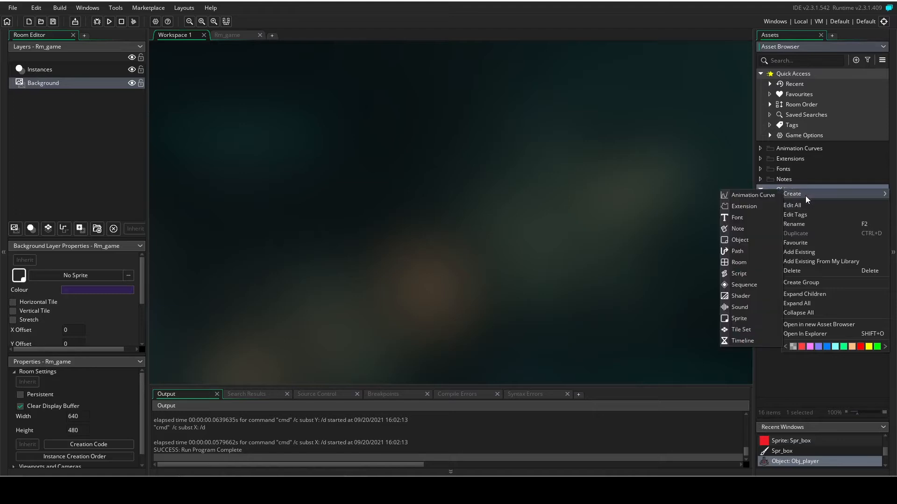
{"action": "left_click", "coordinate": [745, 240]}
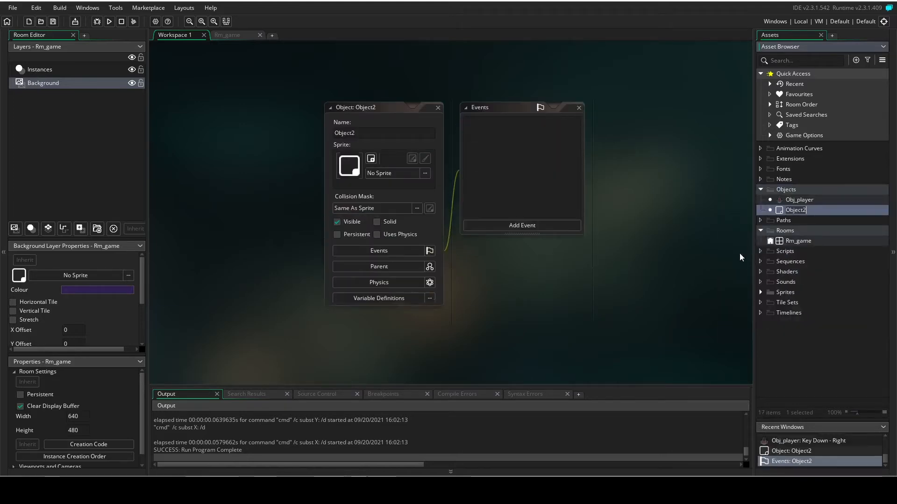
{"action": "left_click", "coordinate": [388, 173]}
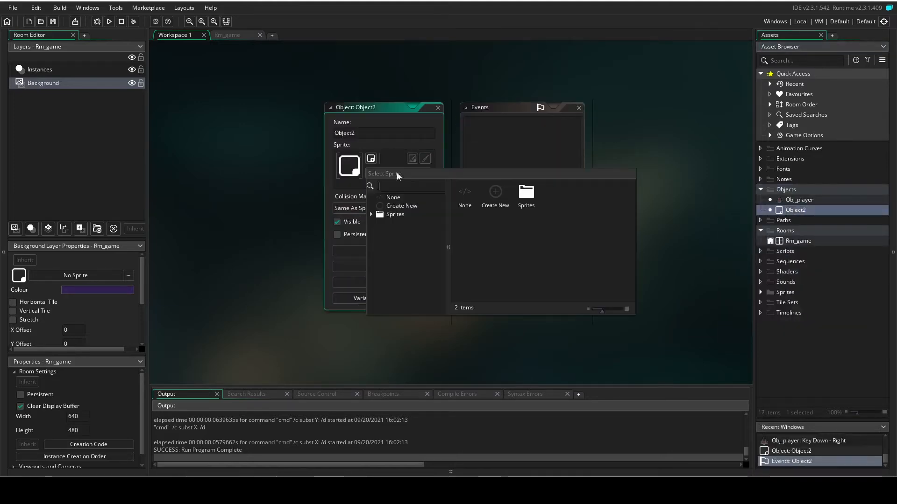
{"action": "left_click", "coordinate": [534, 210]}
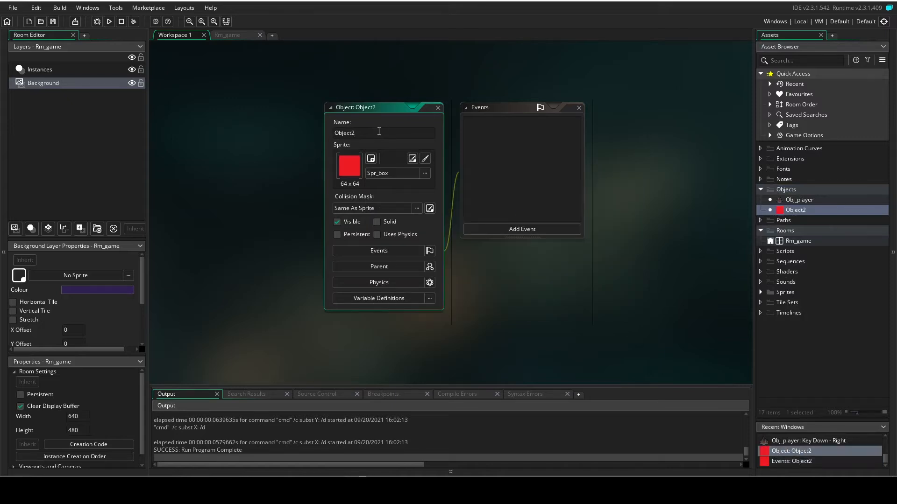
Rename the new object as Obj_box and make it solid.
{"action": "left_click", "coordinate": [379, 131]}
{"action": "type", "text": "Obj_bocx"}
{"action": "left_click", "coordinate": [649, 306]}
{"action": "left_click", "coordinate": [377, 222]}
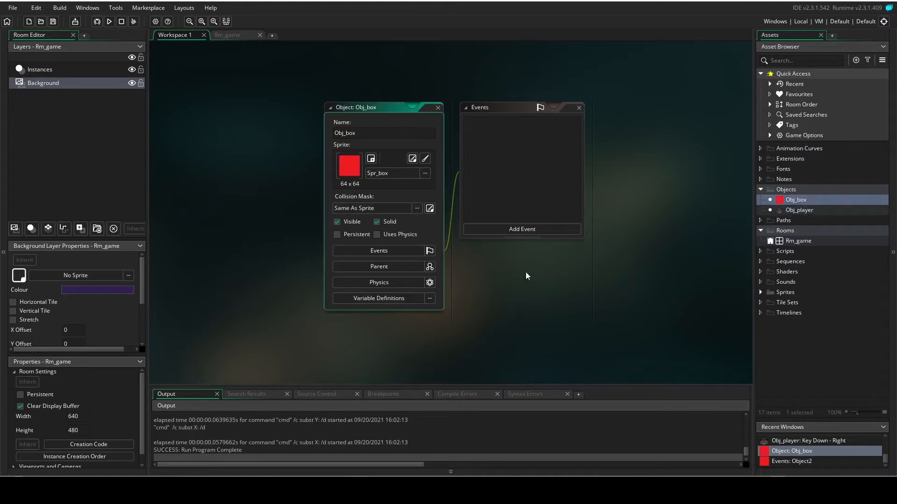
Place an Obj_box instance on the Rm_game Instances layer at (-64, 480) and stretch it along the room's entire lower edge.
{"action": "double_click", "coordinate": [794, 240]}
{"action": "left_click_drag", "start_coordinate": [797, 200], "coordinate": [333, 326]}
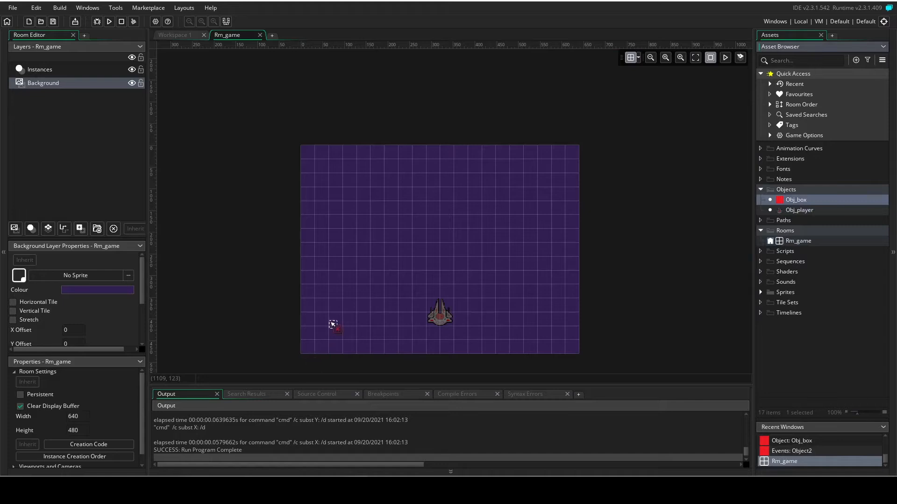
{"action": "left_click", "coordinate": [422, 254]}
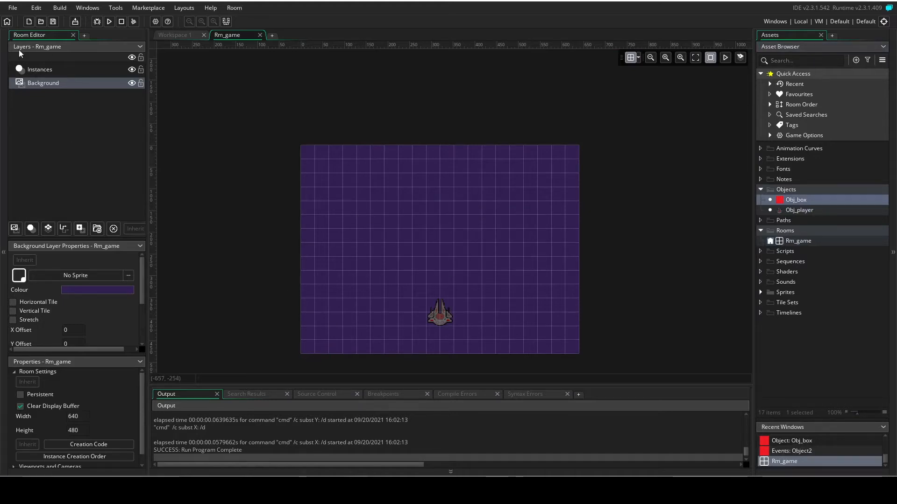
{"action": "left_click", "coordinate": [39, 69]}
{"action": "middle_click_drag", "start_coordinate": [263, 217], "coordinate": [261, 183]}
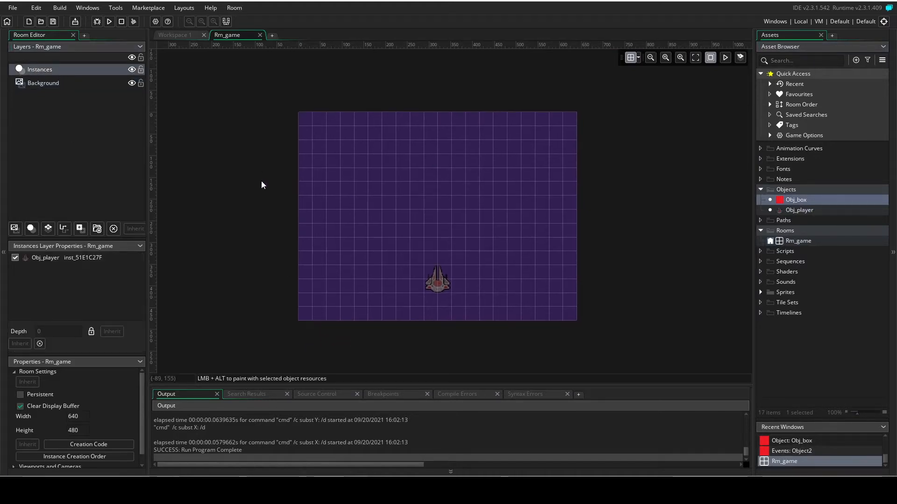
{"action": "left_click_drag", "start_coordinate": [796, 199], "coordinate": [616, 342]}
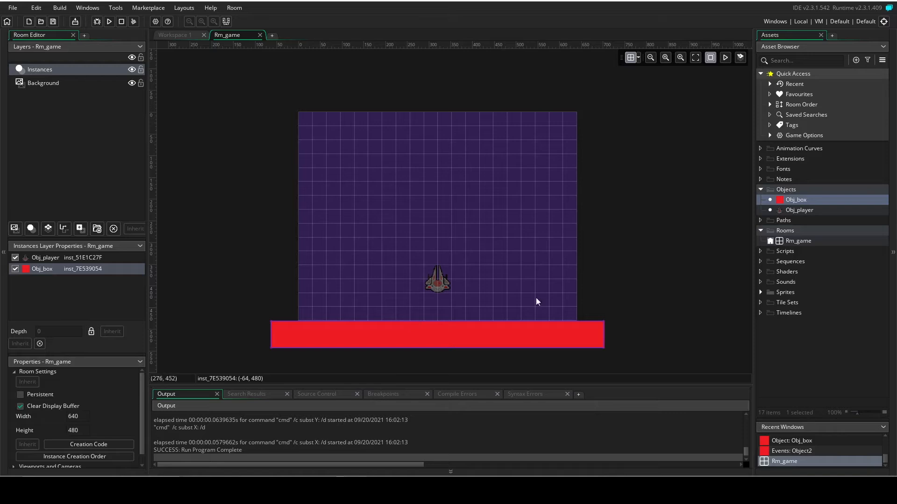
{"action": "left_click", "coordinate": [438, 307]}
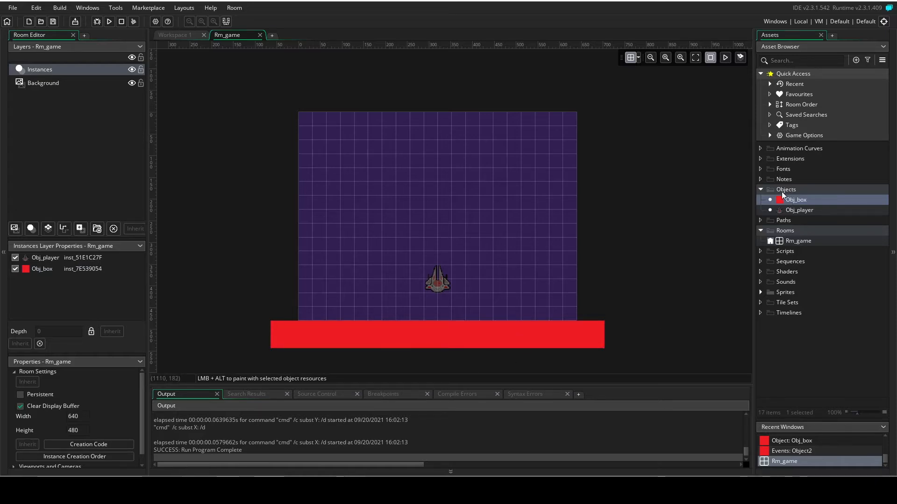
Close the Obj_box windows in the workspace and create a new sprite named Spr_star with a Middle Centre origin.
{"action": "left_click", "coordinate": [191, 36]}
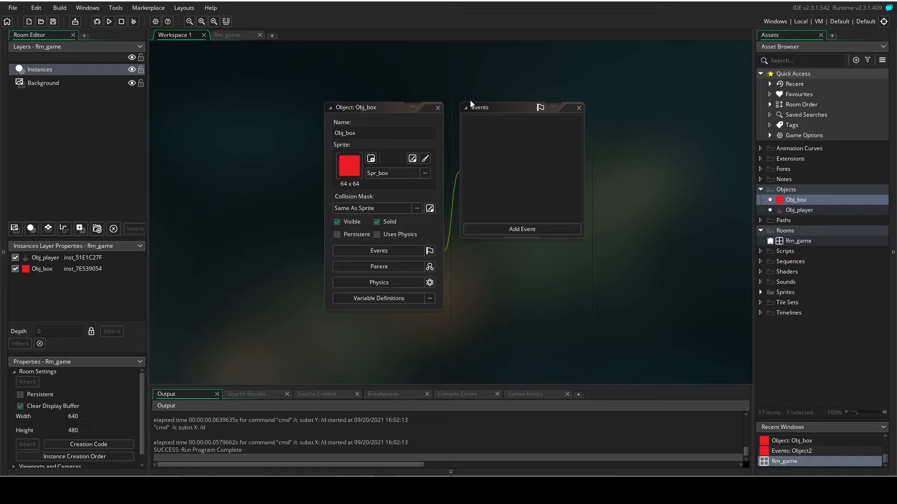
{"action": "left_click", "coordinate": [437, 108]}
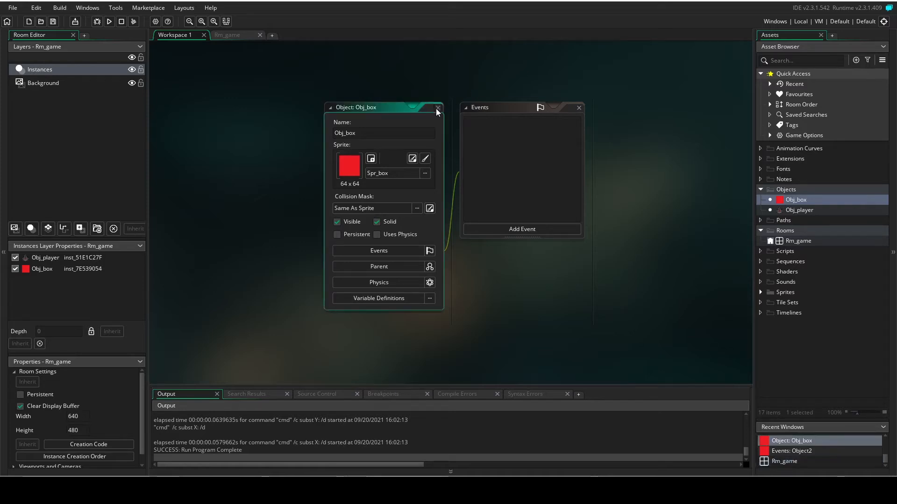
{"action": "left_click", "coordinate": [761, 292]}
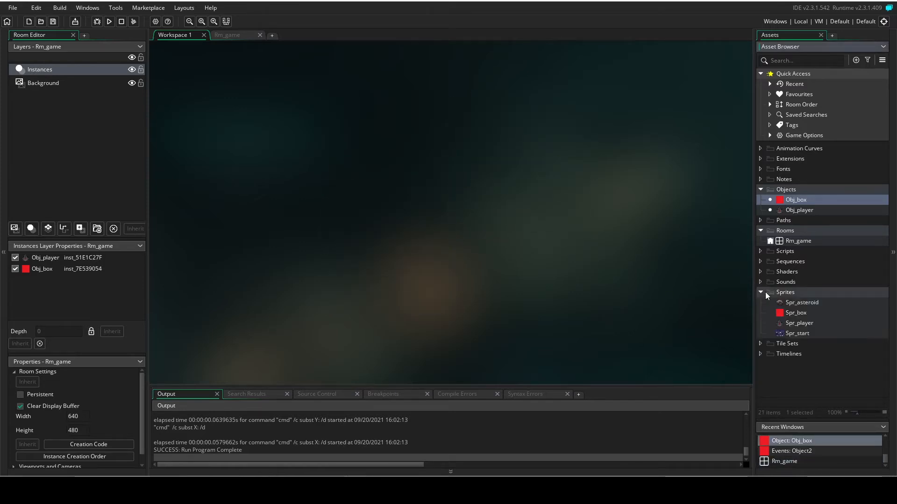
{"action": "right_click", "coordinate": [787, 293]}
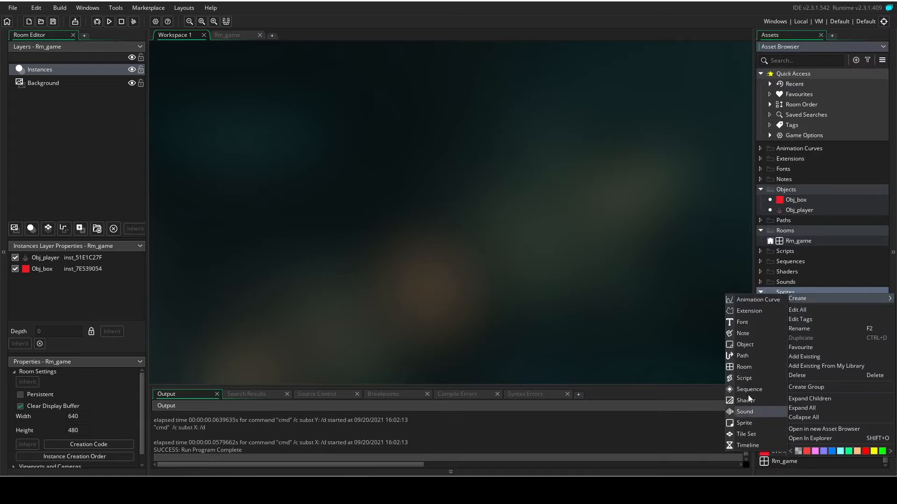
{"action": "left_click", "coordinate": [746, 423]}
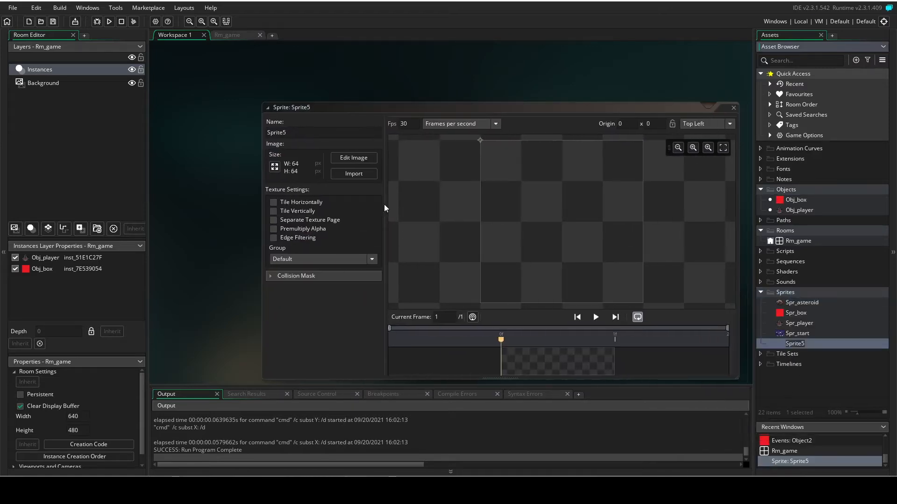
{"action": "left_click", "coordinate": [318, 133]}
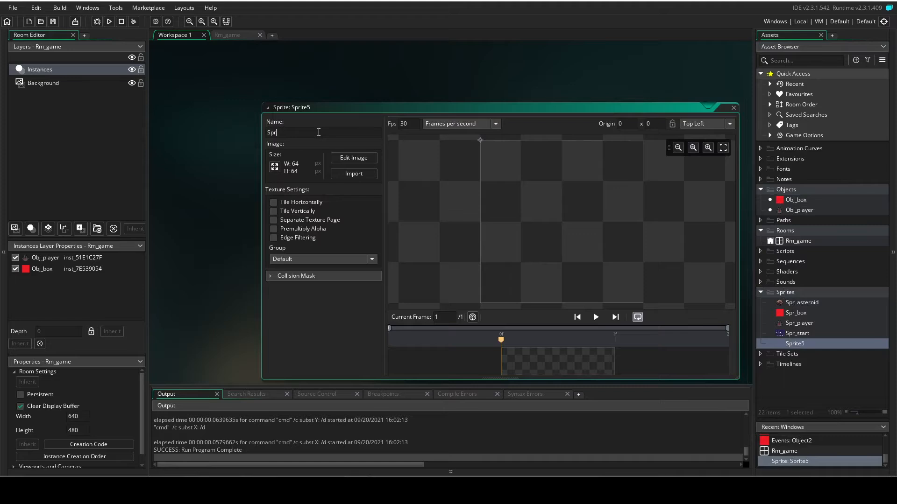
{"action": "type", "text": "_star"}
{"action": "left_click", "coordinate": [730, 124]}
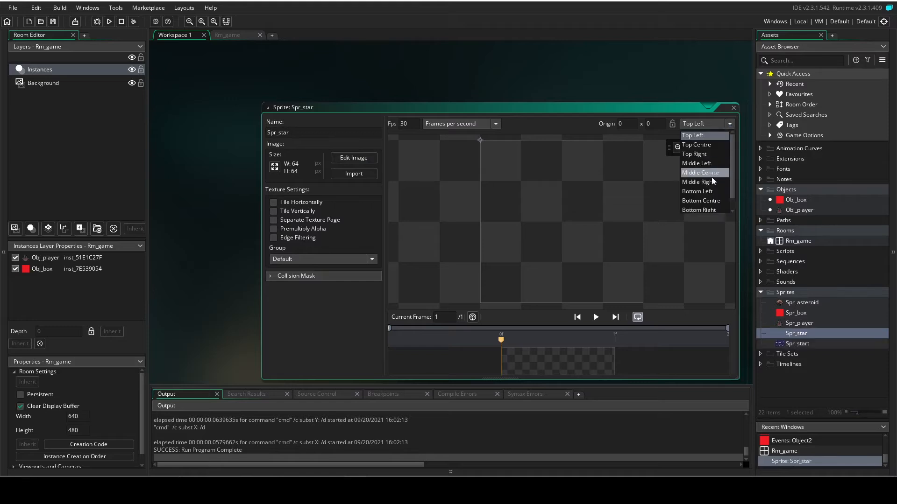
{"action": "left_click", "coordinate": [720, 175]}
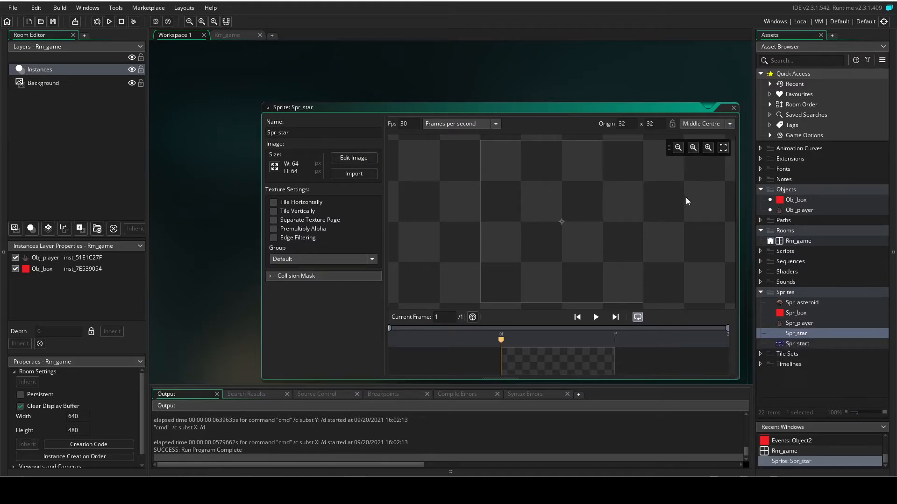
Paint a white 5-pixel square near the centre of the Spr_star image and close the image editor.
{"action": "left_click", "coordinate": [370, 158]}
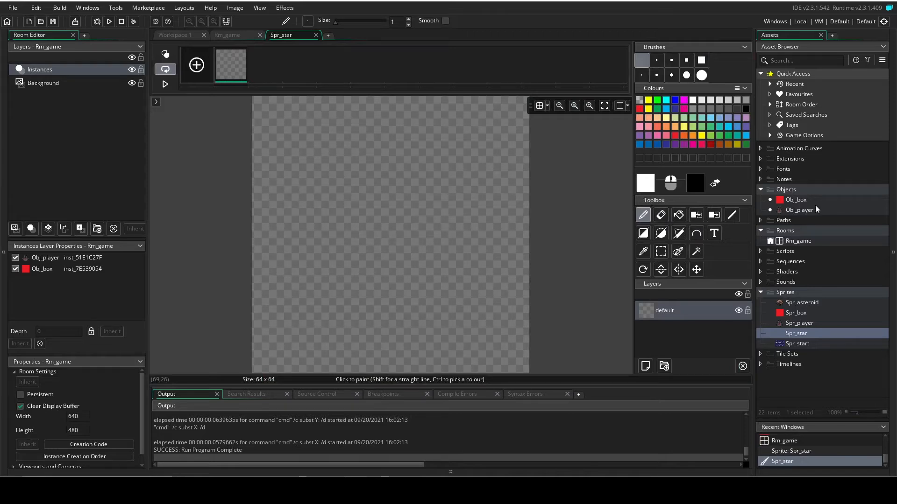
{"action": "left_click", "coordinate": [671, 61]}
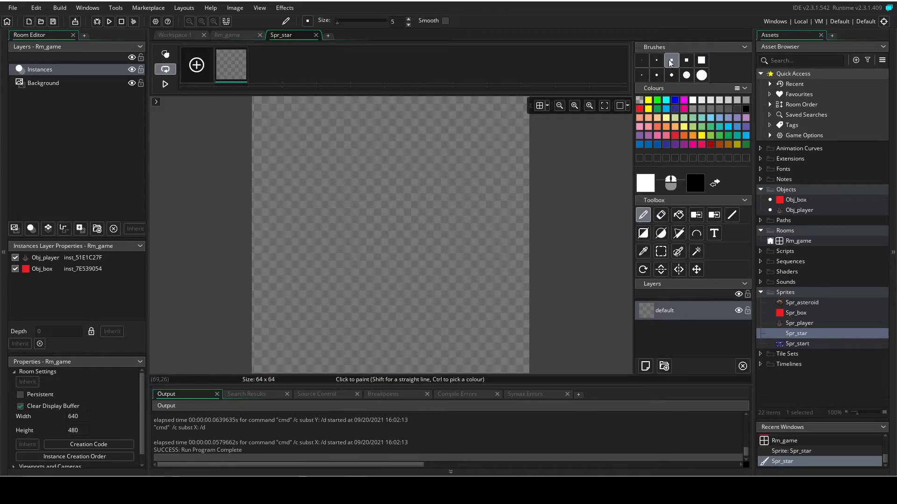
{"action": "left_click", "coordinate": [393, 236]}
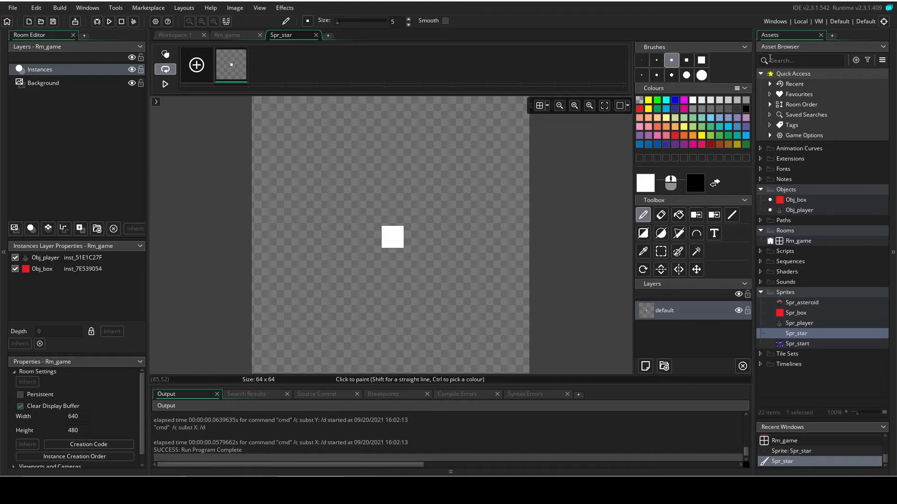
{"action": "middle_click", "coordinate": [299, 39]}
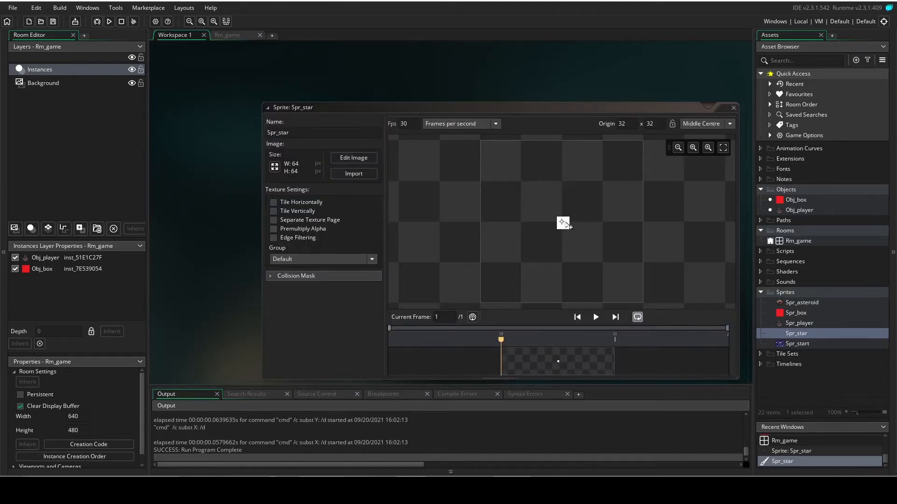
Reopen the Spr_star image for editing and erase the white square.
{"action": "left_click", "coordinate": [354, 158]}
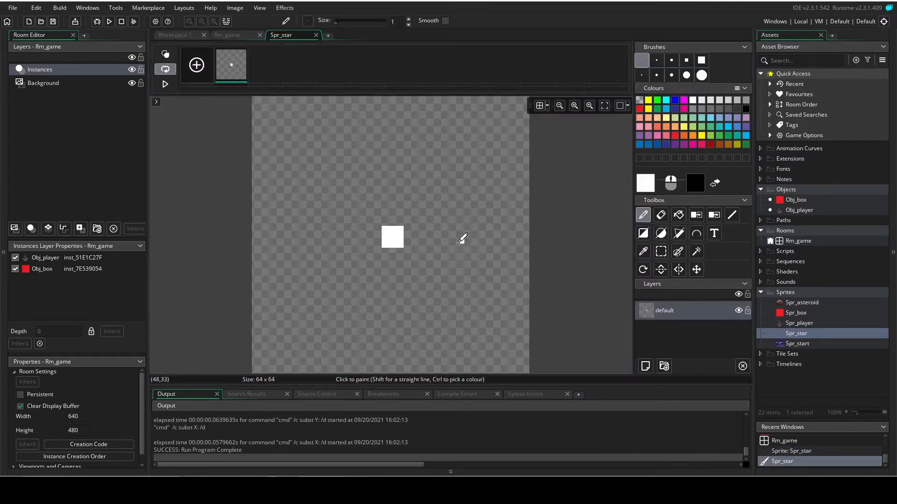
{"action": "left_click", "coordinate": [678, 217]}
{"action": "left_click", "coordinate": [414, 225]}
{"action": "key", "text": "ctrl+z"}
{"action": "left_click", "coordinate": [660, 215]}
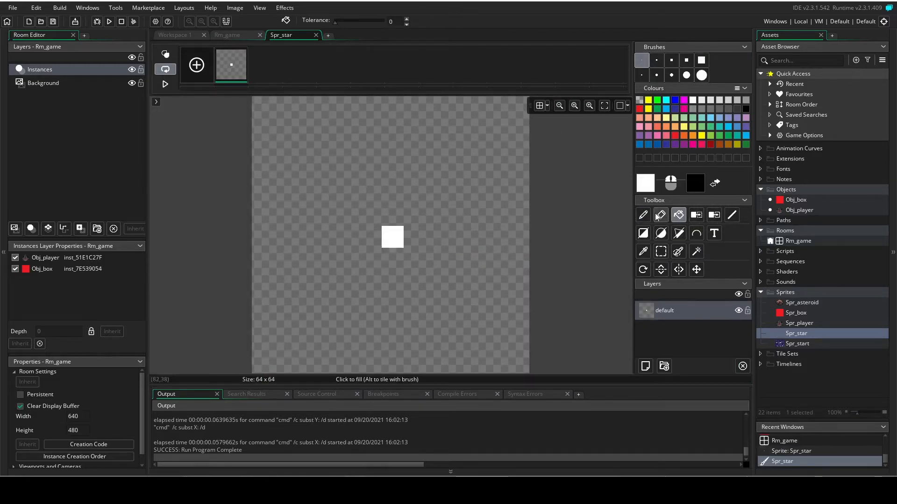
{"action": "mouse_move", "coordinate": [371, 219]}
{"action": "left_mouse_down"}
{"action": "mouse_move", "coordinate": [402, 246]}
{"action": "mouse_move", "coordinate": [384, 228]}
{"action": "left_mouse_up"}
Paint a white 5-pixel square centred at about (31, 31) in Spr_star and close the image editor and sprite window.
{"action": "left_click", "coordinate": [672, 60]}
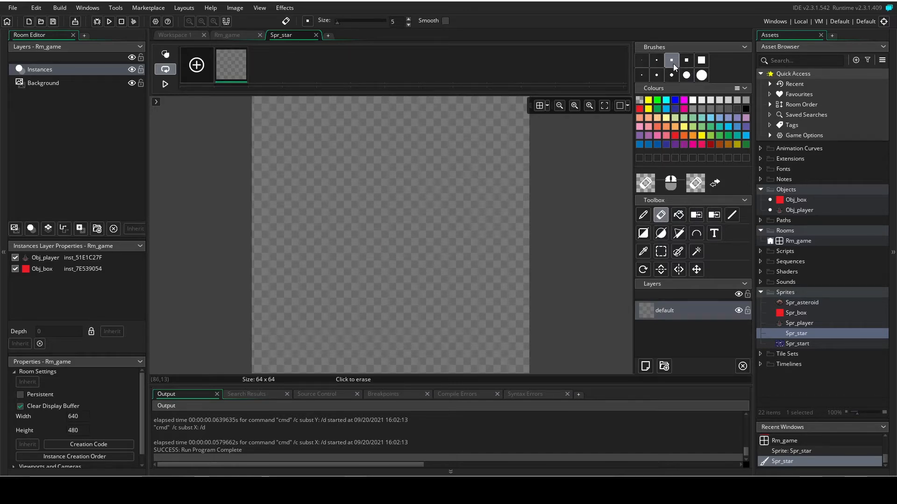
{"action": "left_click", "coordinate": [643, 214]}
{"action": "left_click", "coordinate": [388, 229]}
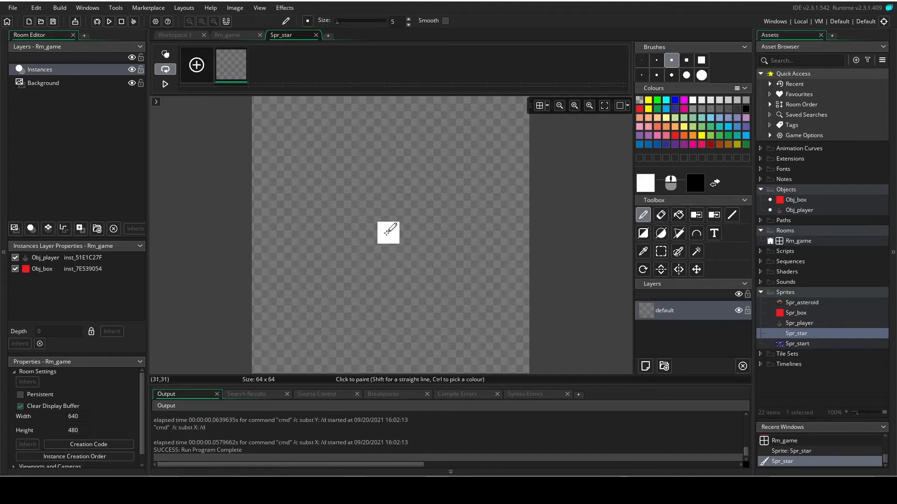
{"action": "left_click", "coordinate": [384, 228]}
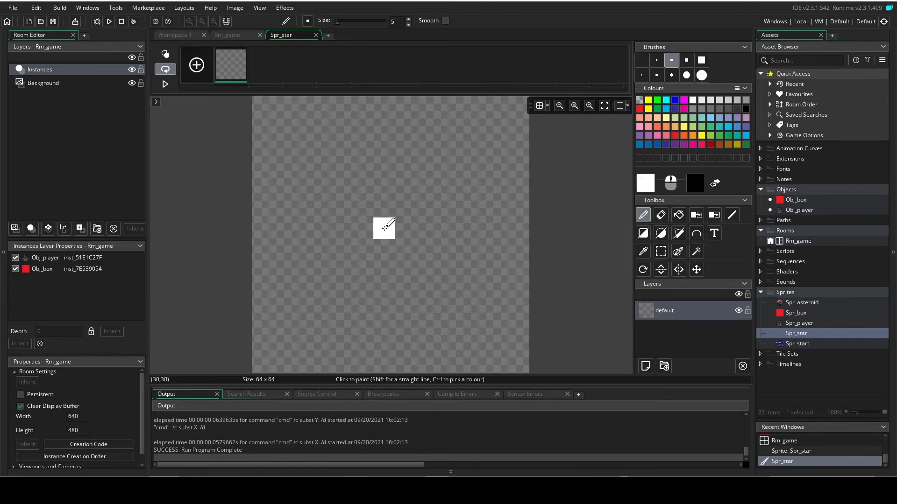
{"action": "key", "text": "ctrl+z"}
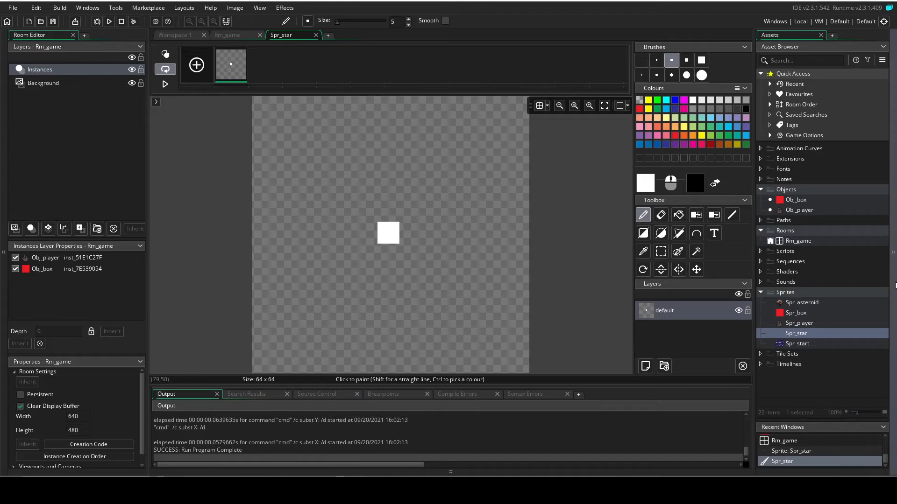
{"action": "left_click", "coordinate": [316, 35]}
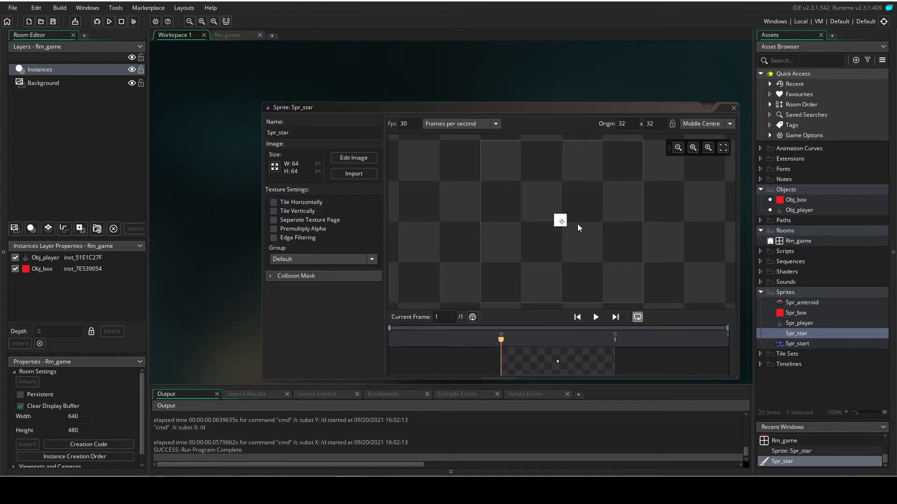
{"action": "left_click", "coordinate": [733, 108]}
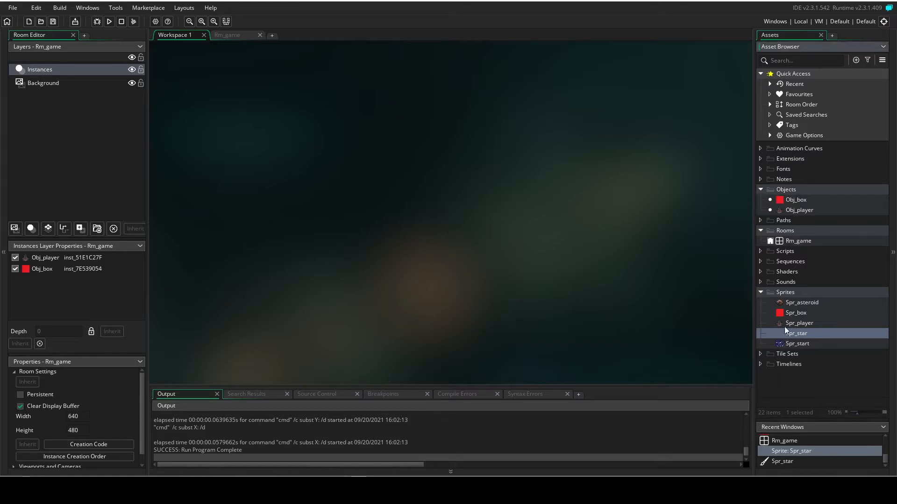
Collapse the Sprites group and create a new object in the Objects group.
{"action": "left_click", "coordinate": [760, 292]}
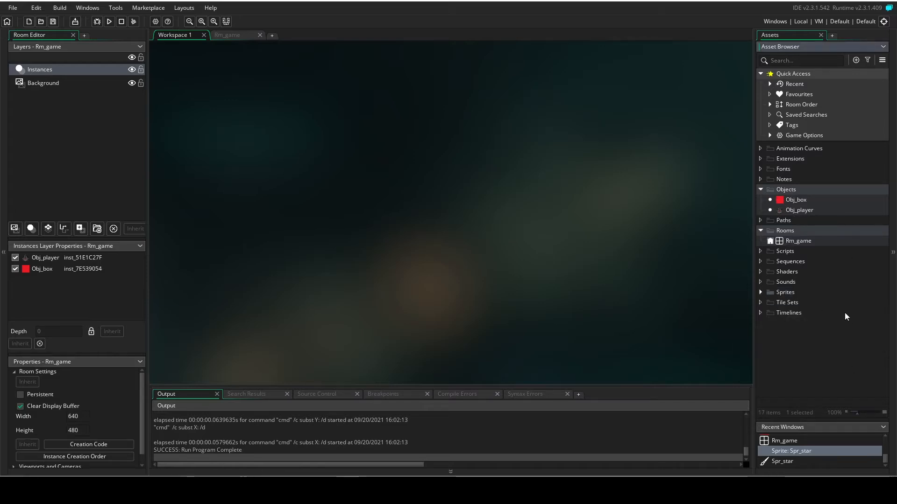
{"action": "right_click", "coordinate": [793, 229]}
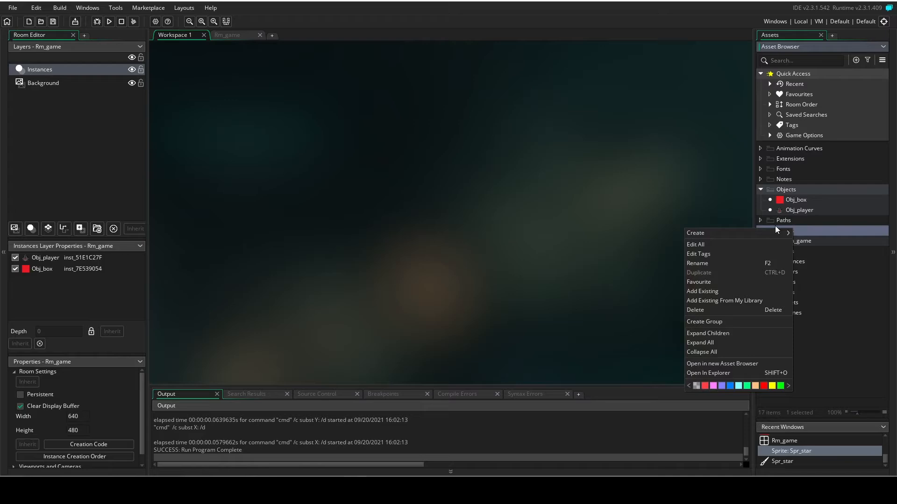
{"action": "left_click", "coordinate": [722, 181]}
{"action": "right_click", "coordinate": [788, 191]}
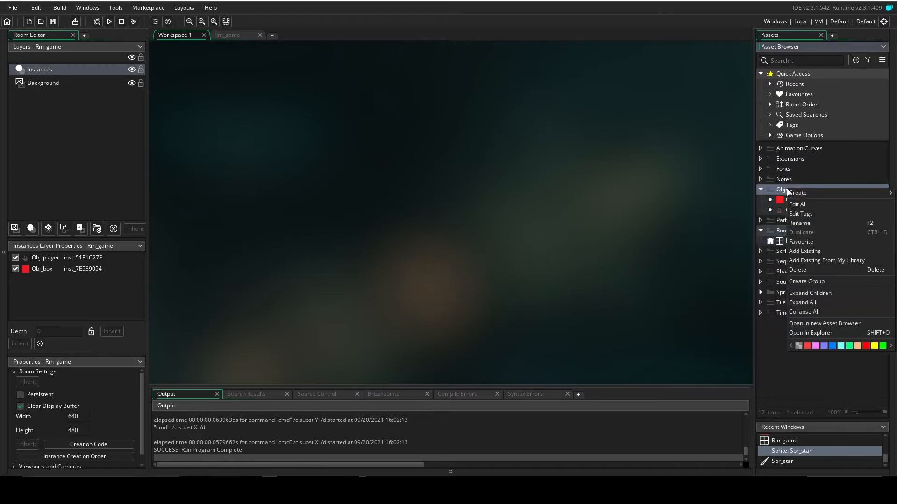
{"action": "mouse_move", "coordinate": [815, 191]}
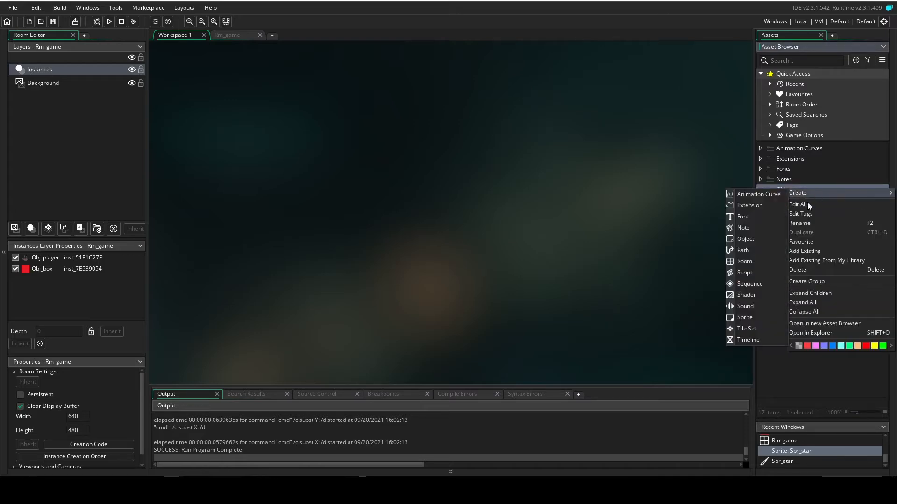
{"action": "left_click", "coordinate": [746, 238]}
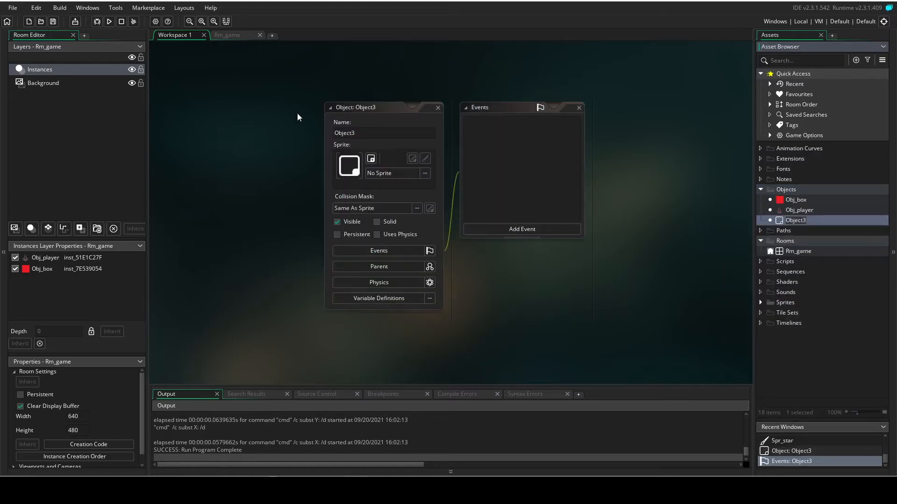
Rename the new object as Obj_star and assign it the Spr_star sprite.
{"action": "left_click", "coordinate": [372, 134]}
{"action": "key", "text": "BackSpace"}
{"action": "key", "text": "BackSpace"}
{"action": "key", "text": "BackSpace"}
{"action": "type", "text": "_"}
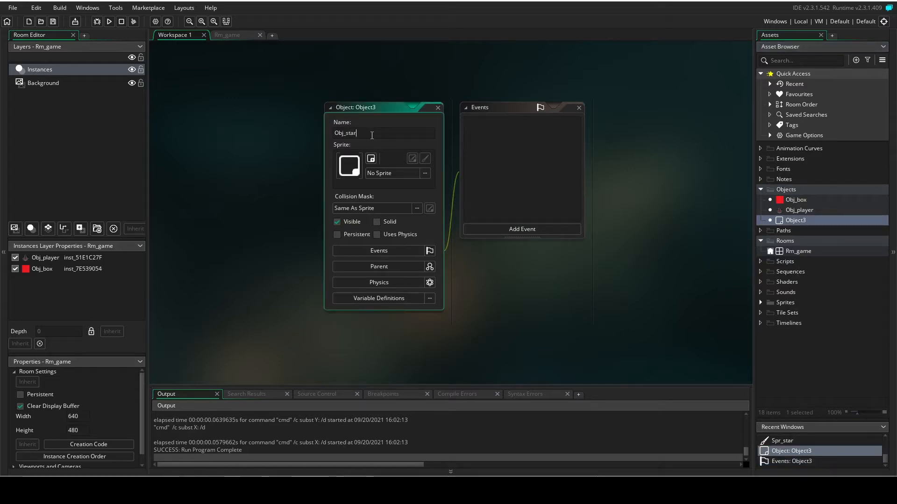
{"action": "type", "text": "star"}
{"action": "left_click", "coordinate": [392, 173]}
{"action": "double_click", "coordinate": [519, 196]}
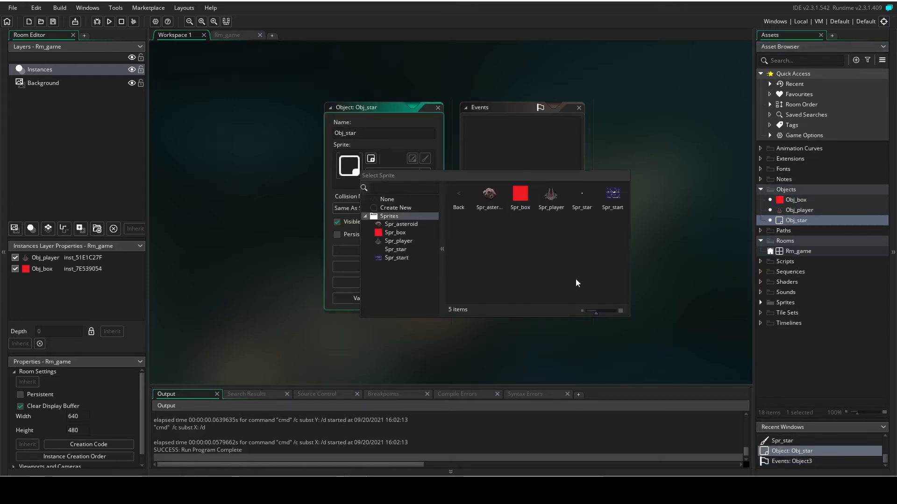
{"action": "left_click", "coordinate": [584, 207]}
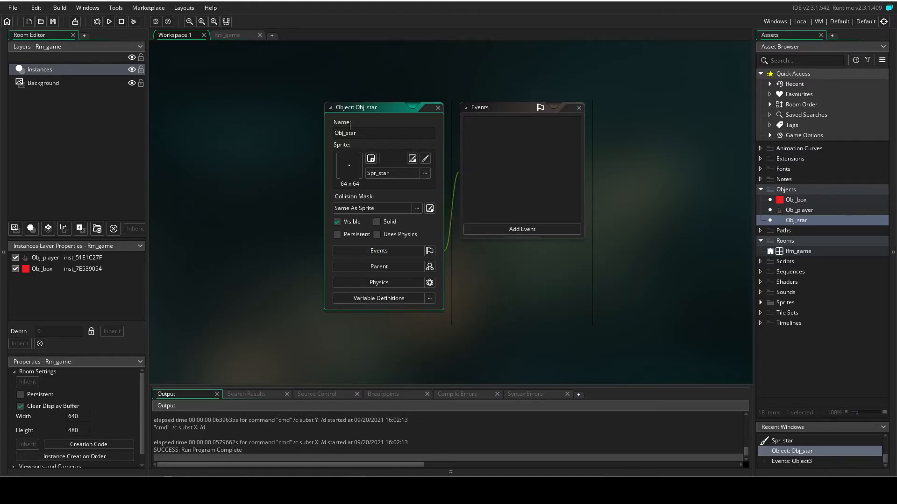
Add a Step event to Obj_star and bring its action editor fully into view.
{"action": "left_click", "coordinate": [515, 227]}
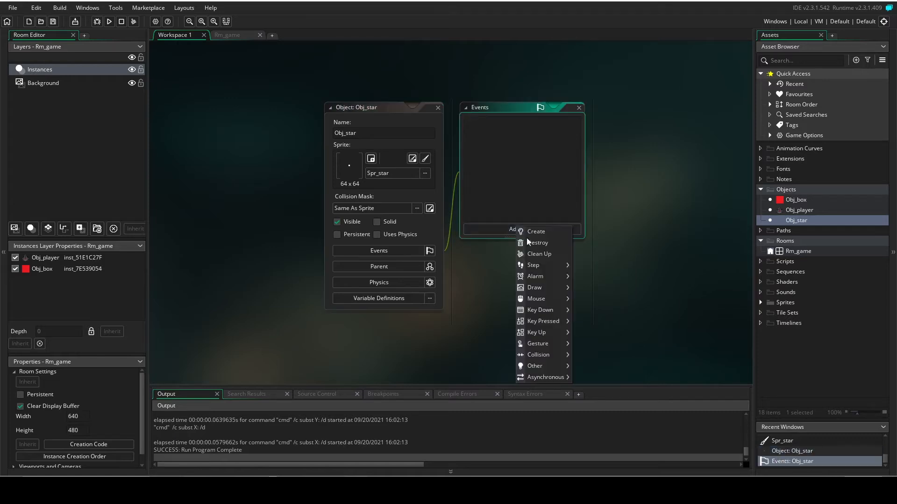
{"action": "mouse_move", "coordinate": [536, 266]}
{"action": "left_click", "coordinate": [577, 265]}
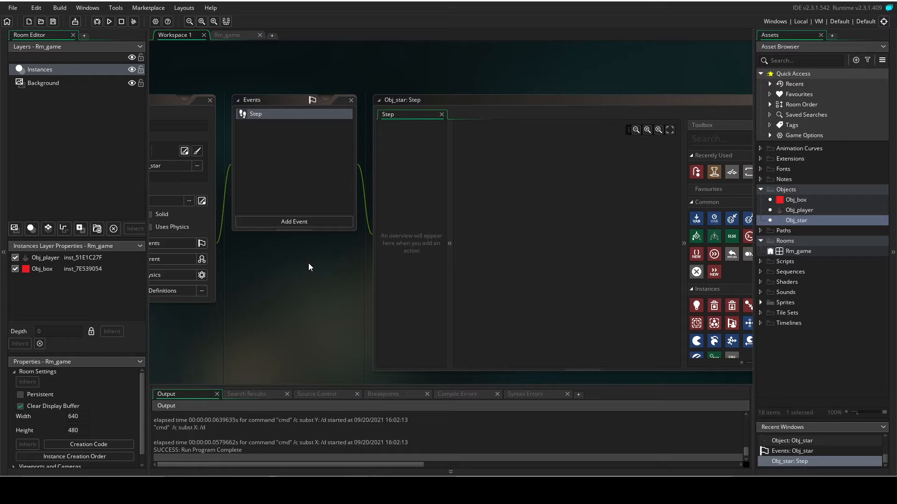
{"action": "left_click_drag", "start_coordinate": [629, 103], "coordinate": [548, 92]}
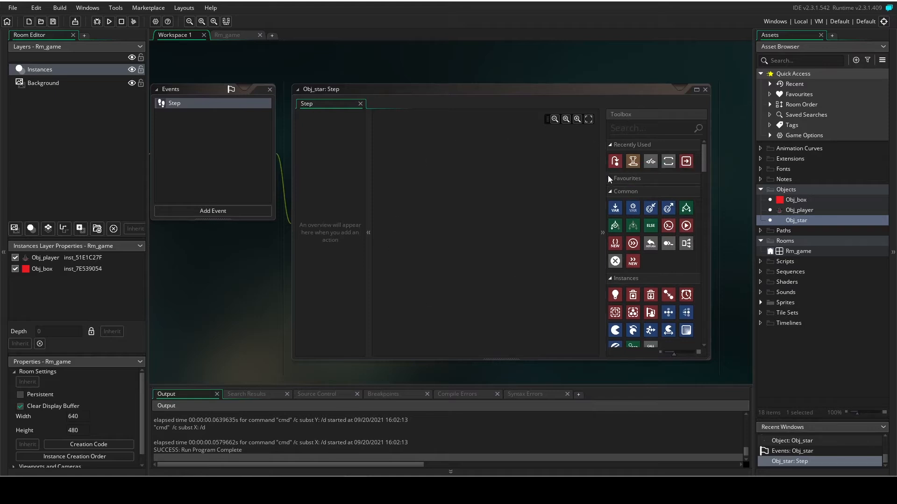
Add a Jump To Point action to Obj_star's Step event with X and Y relative and Y set to 2.
{"action": "left_click_drag", "start_coordinate": [615, 165], "coordinate": [407, 197]}
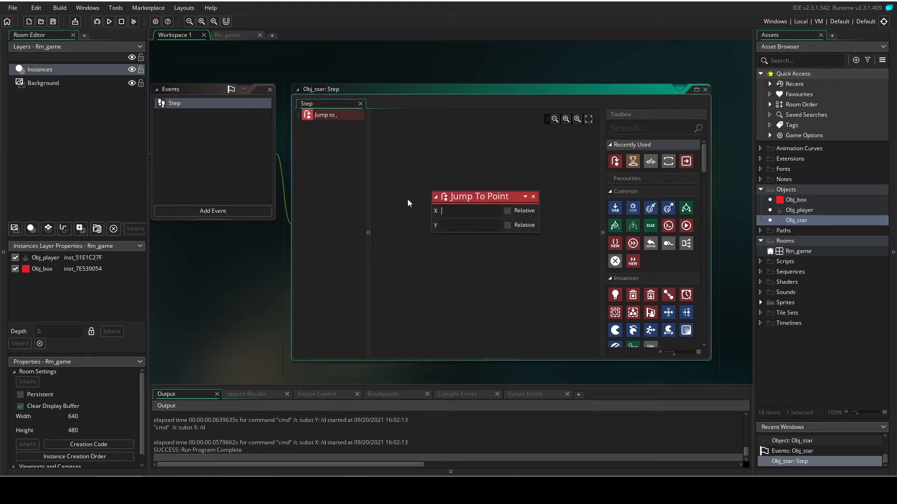
{"action": "left_click", "coordinate": [442, 215]}
{"action": "left_click", "coordinate": [508, 225]}
{"action": "left_click", "coordinate": [482, 225]}
Add a collision event with Obj_box to Obj_star.
{"action": "middle_click_drag", "start_coordinate": [386, 63], "coordinate": [420, 64]}
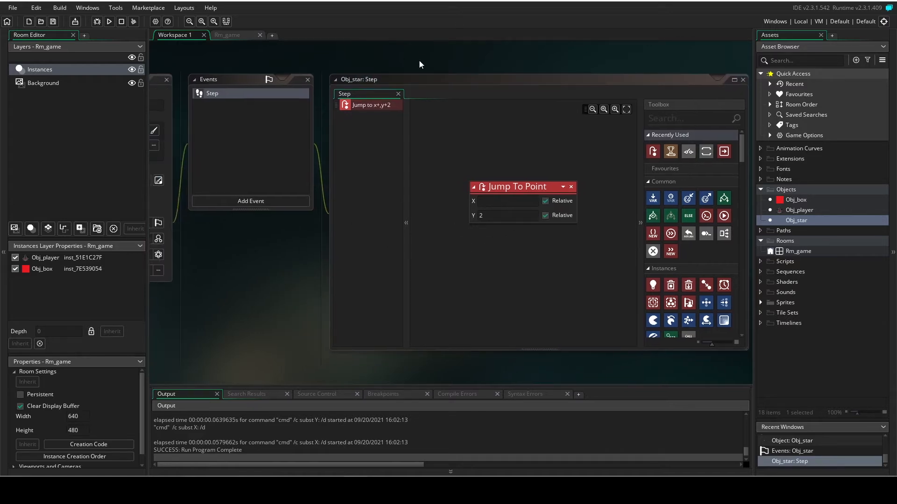
{"action": "middle_click_drag", "start_coordinate": [265, 146], "coordinate": [372, 177]}
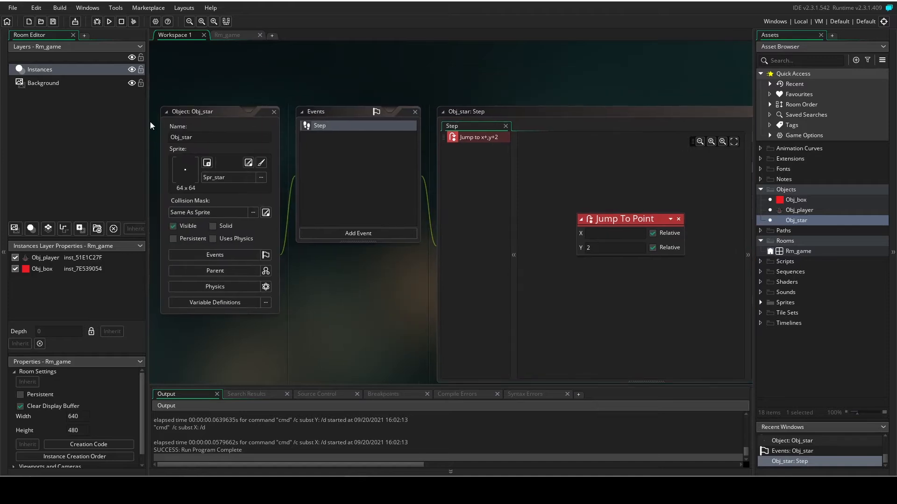
{"action": "left_click", "coordinate": [368, 237]}
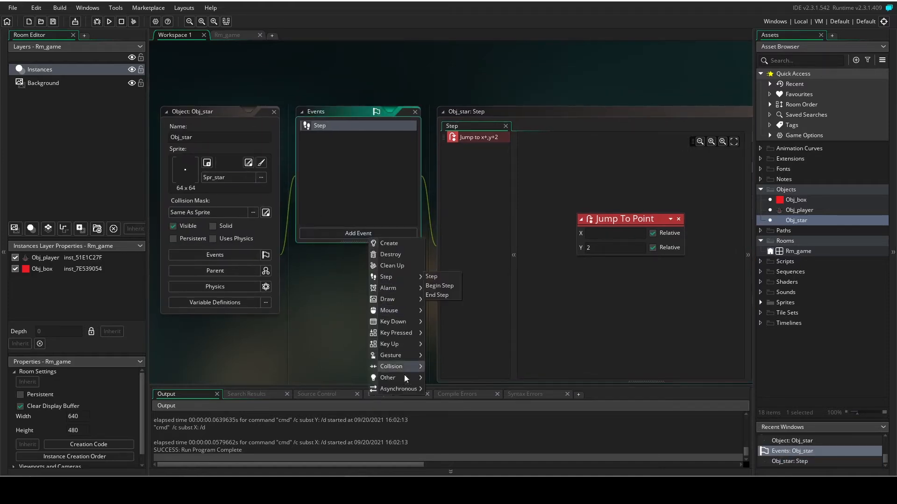
{"action": "mouse_move", "coordinate": [405, 368]}
{"action": "mouse_move", "coordinate": [436, 366]}
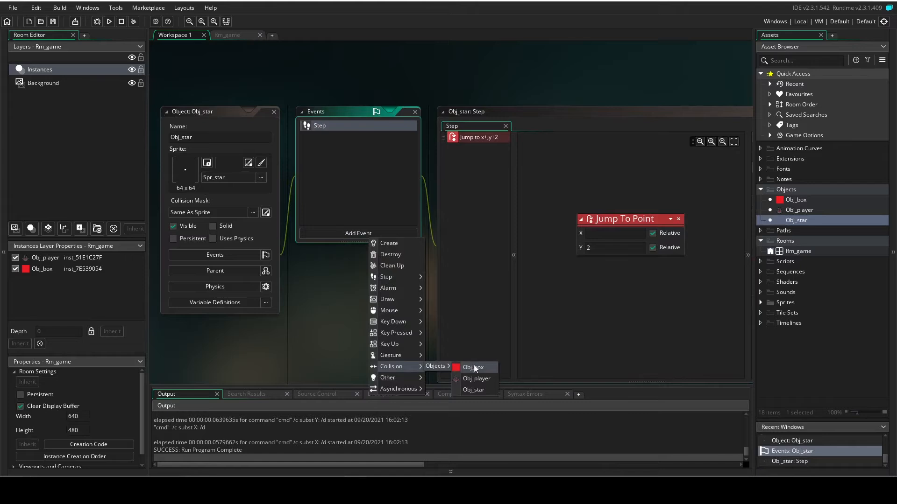
{"action": "left_click", "coordinate": [473, 367]}
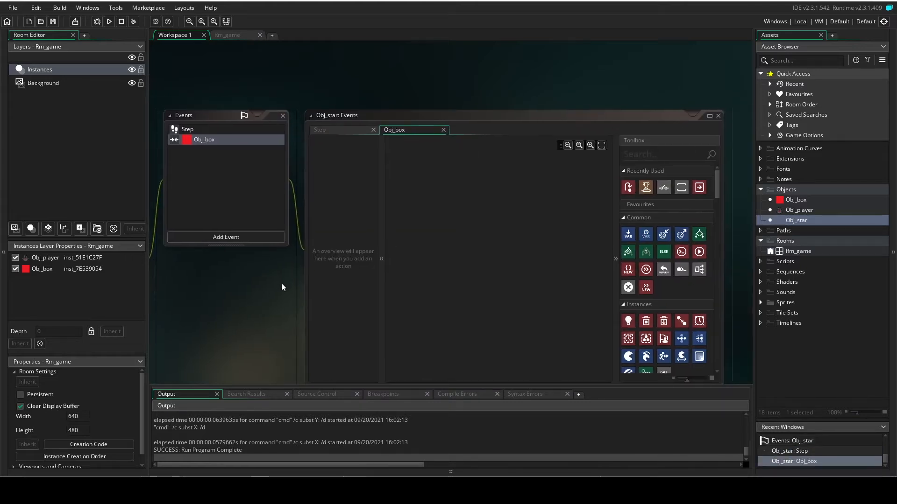
Add a Jump To Point action to Obj_star's Obj_box collision event and set its Y to -64.
{"action": "middle_click_drag", "start_coordinate": [282, 283], "coordinate": [266, 289]}
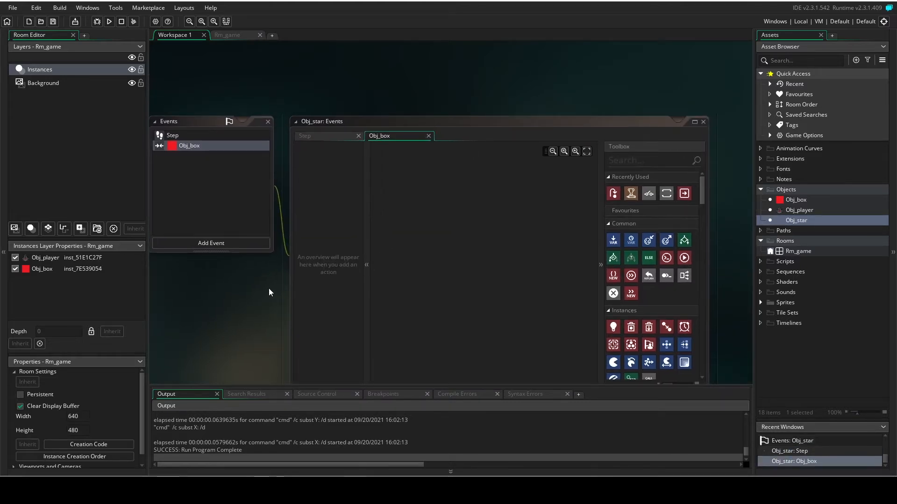
{"action": "left_click_drag", "start_coordinate": [613, 193], "coordinate": [501, 226]}
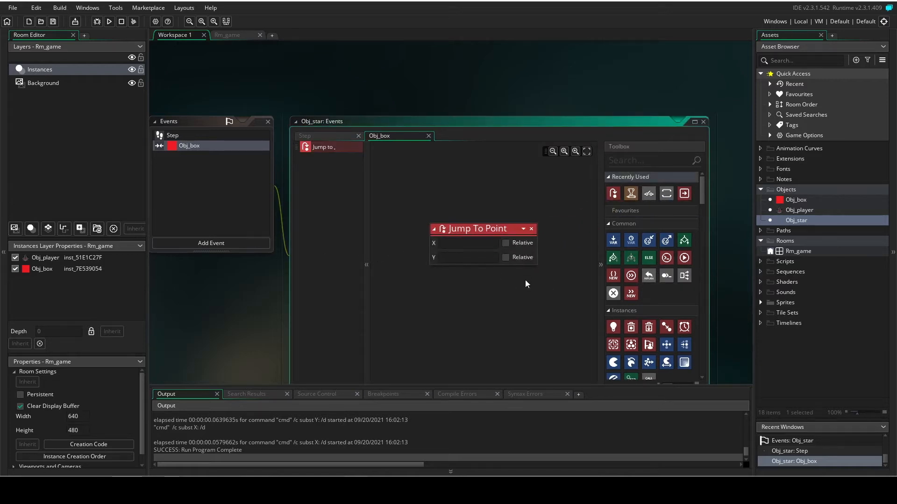
{"action": "left_click", "coordinate": [474, 258]}
{"action": "type", "text": "-64"}
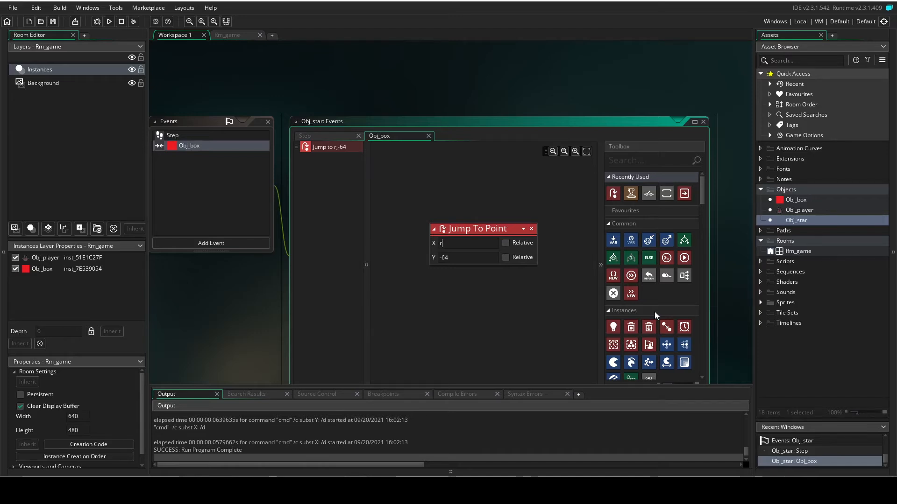
Set the X of the collision event's Jump To Point action to random_range(640,0).
{"action": "type", "text": "random"}
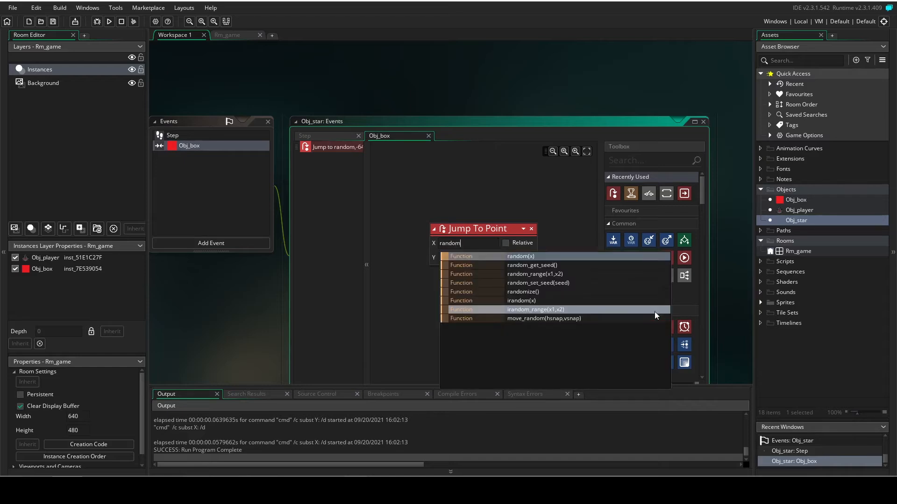
{"action": "type", "text": "_rand"}
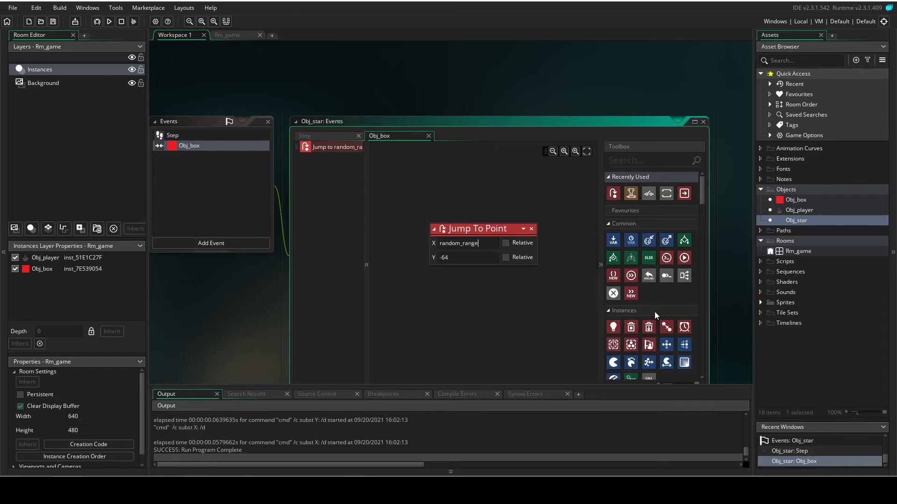
{"action": "type", "text": "e"}
{"action": "key", "text": "Return"}
{"action": "type", "text": "64-"}
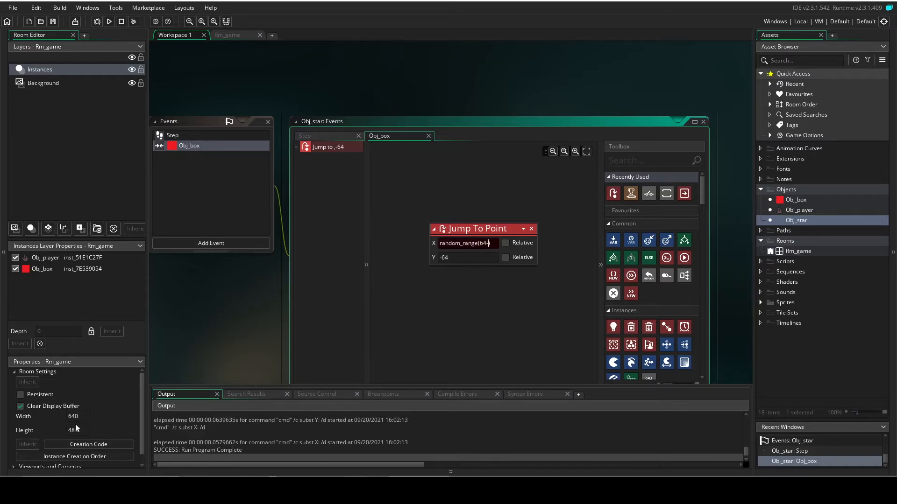
{"action": "key", "text": "BackSpace"}
{"action": "type", "text": "0,0"}
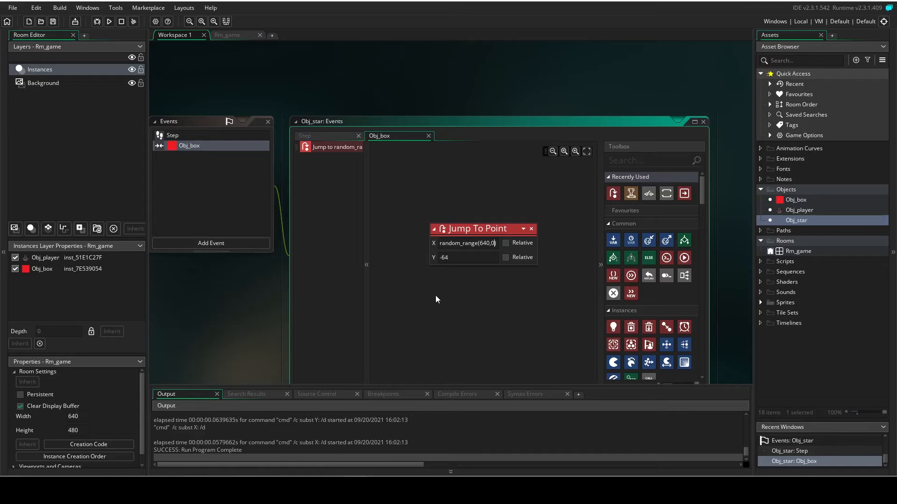
{"action": "left_click", "coordinate": [504, 294]}
{"action": "left_click", "coordinate": [200, 300]}
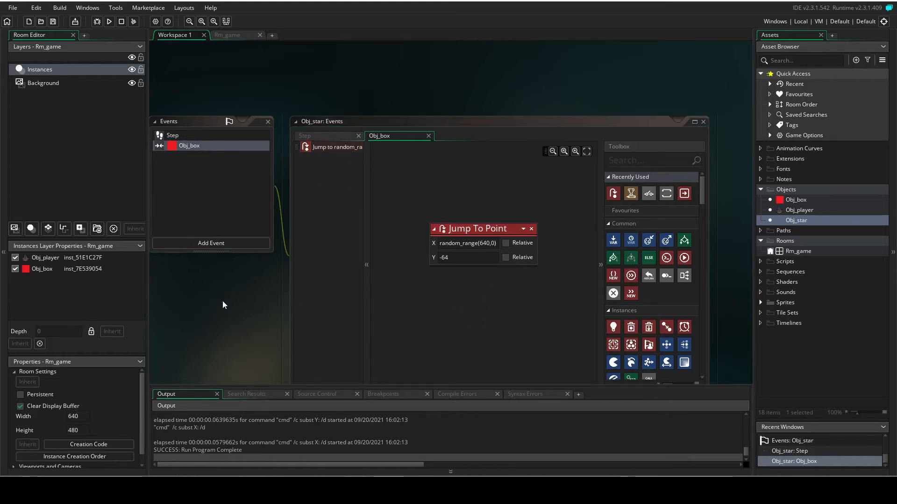
Open Rm_game and scatter thirteen Obj_star instances across the purple room area.
{"action": "double_click", "coordinate": [796, 252]}
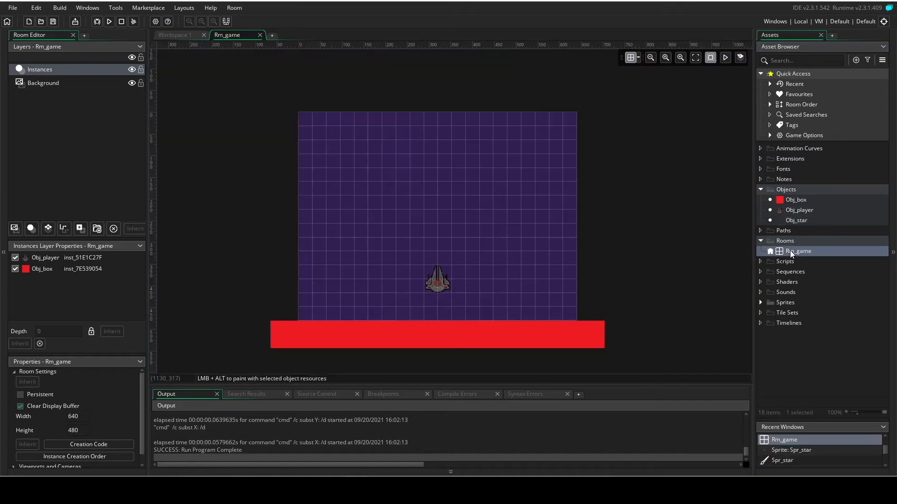
{"action": "left_click_drag", "start_coordinate": [794, 221], "coordinate": [351, 150]}
{"action": "left_click_drag", "start_coordinate": [796, 220], "coordinate": [476, 177]}
{"action": "left_click_drag", "start_coordinate": [811, 226], "coordinate": [392, 233]}
{"action": "left_click_drag", "start_coordinate": [812, 224], "coordinate": [484, 224]}
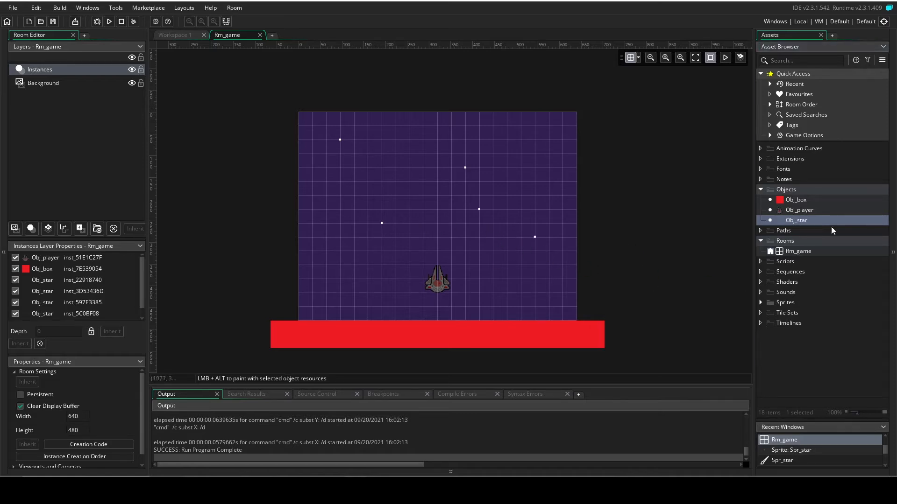
{"action": "left_click_drag", "start_coordinate": [800, 220], "coordinate": [397, 196]}
{"action": "left_click_drag", "start_coordinate": [816, 222], "coordinate": [552, 154]}
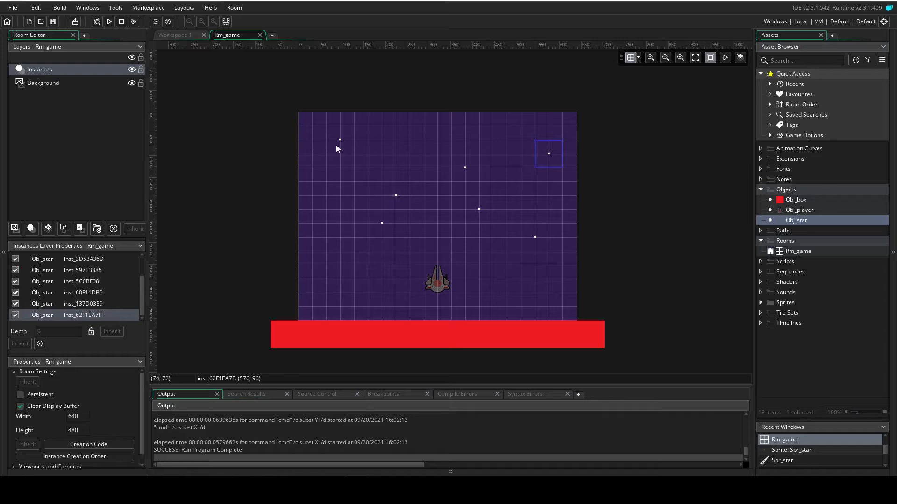
{"action": "left_click_drag", "start_coordinate": [779, 221], "coordinate": [354, 182]}
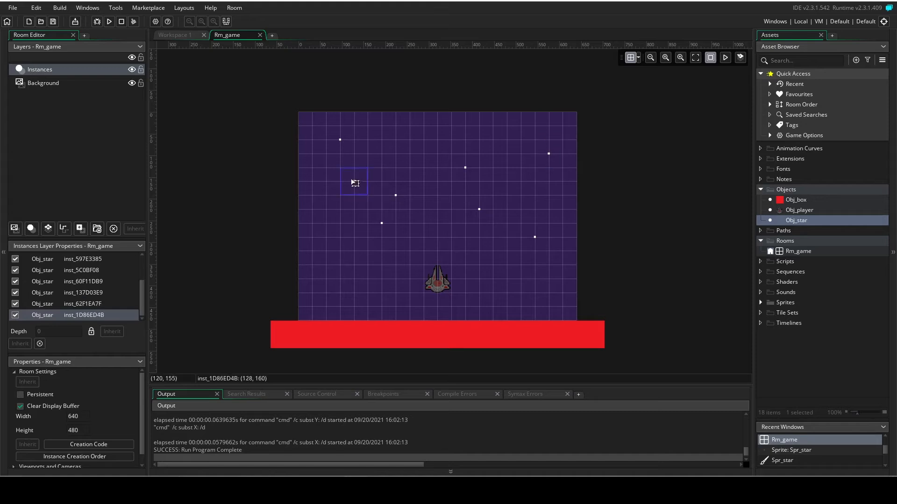
{"action": "left_click_drag", "start_coordinate": [796, 222], "coordinate": [351, 258]}
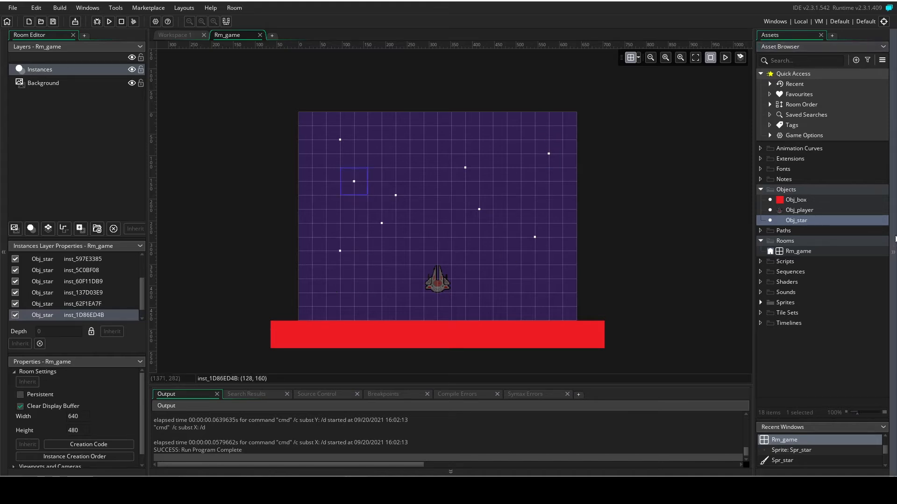
{"action": "left_click_drag", "start_coordinate": [805, 223], "coordinate": [417, 273]}
{"action": "left_click_drag", "start_coordinate": [800, 224], "coordinate": [507, 295]}
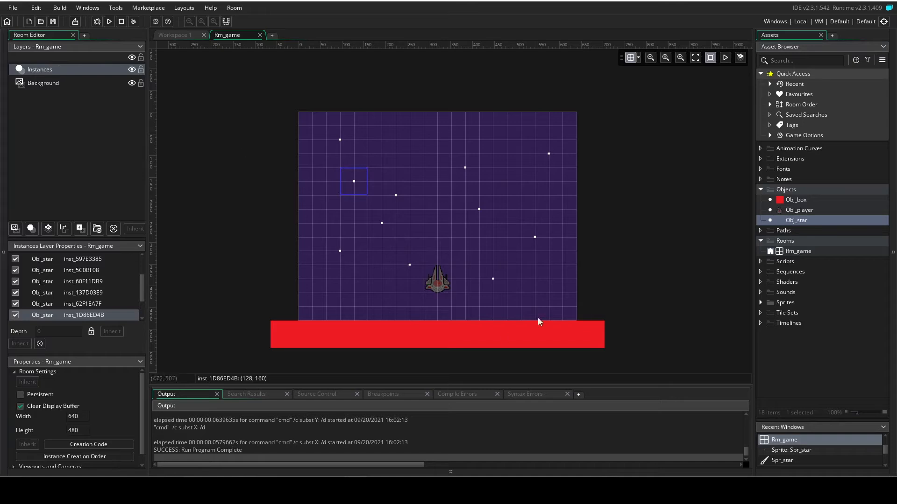
{"action": "left_click_drag", "start_coordinate": [794, 221], "coordinate": [373, 303]}
{"action": "left_click_drag", "start_coordinate": [794, 221], "coordinate": [428, 129]}
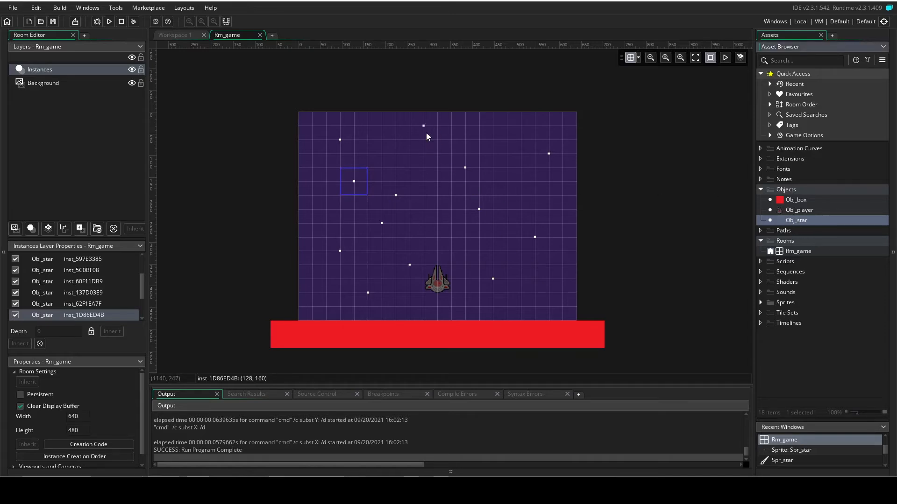
Run the game, fly the ship right and left among the moving stars, and close the game window.
{"action": "key", "text": "F5"}
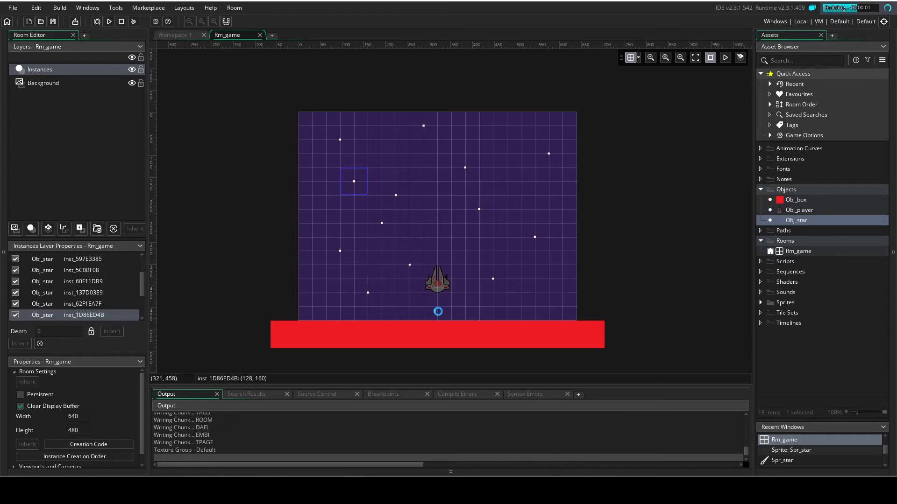
{"action": "key", "text": "Right"}
{"action": "key", "text": "Left"}
{"action": "key", "text": "Right"}
{"action": "key", "text": "Right"}
{"action": "key", "text": "Left"}
{"action": "left_click", "coordinate": [589, 128]}
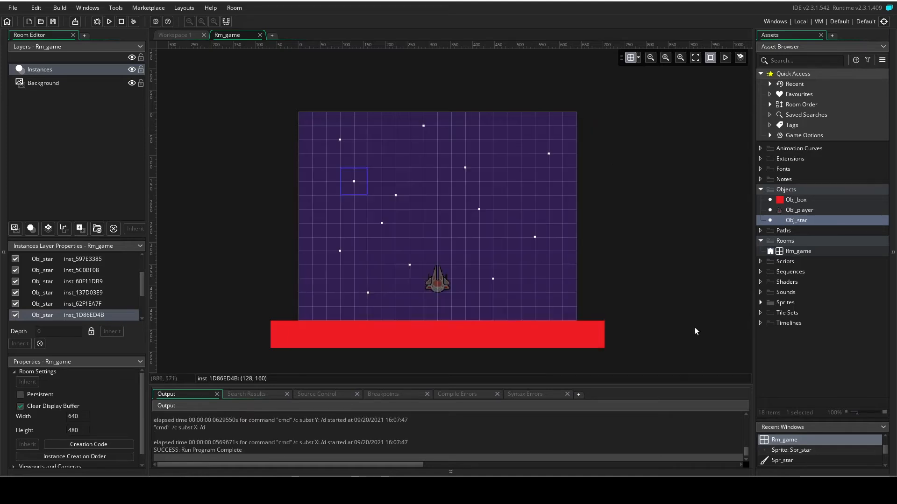
Make Obj_star solid and test-run the game.
{"action": "double_click", "coordinate": [795, 220]}
{"action": "left_click", "coordinate": [211, 189]}
{"action": "key", "text": "F5"}
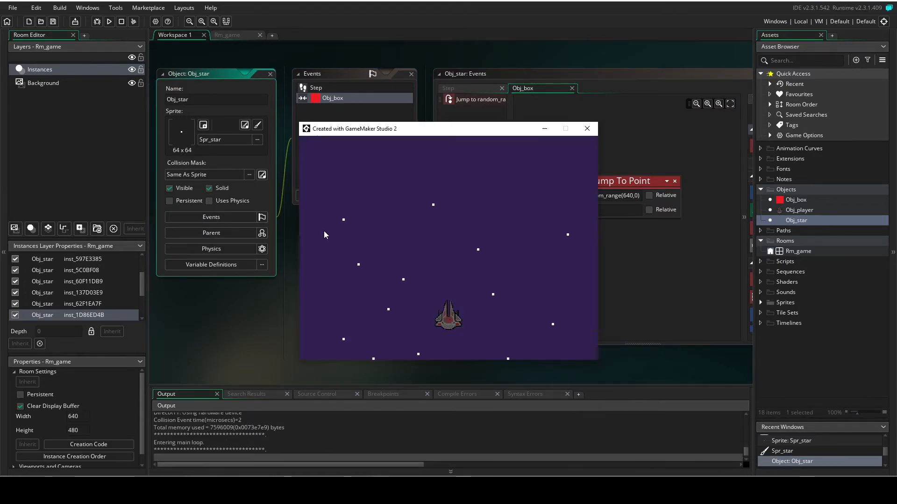
{"action": "left_click", "coordinate": [585, 130]}
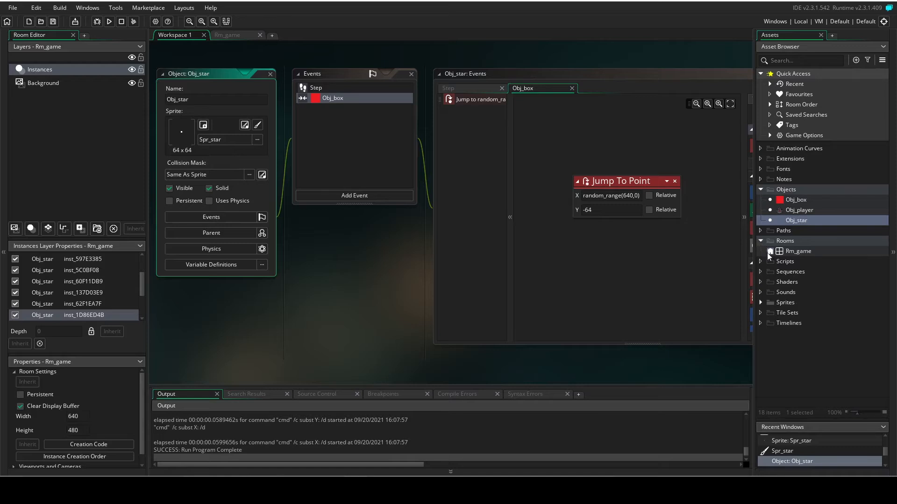
Expand the Sprites group and set Spr_box's collision mask type to Precise (Slow).
{"action": "left_click", "coordinate": [760, 302]}
{"action": "double_click", "coordinate": [796, 322]}
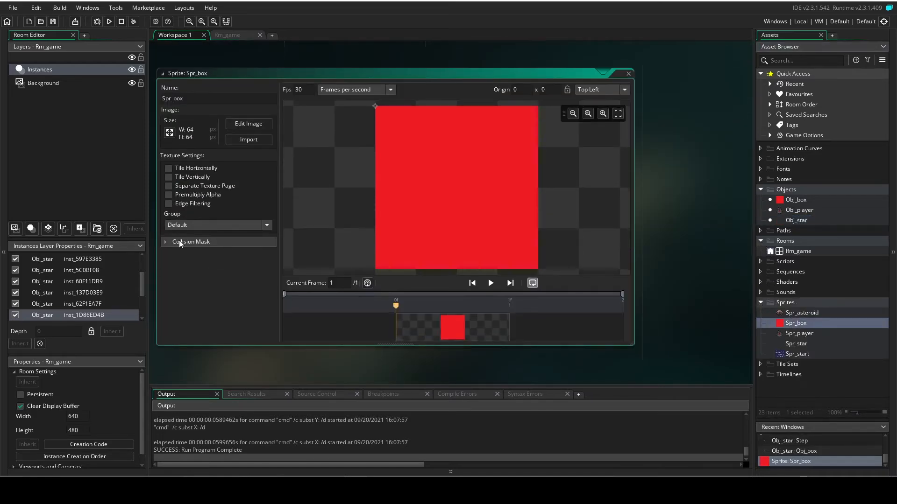
{"action": "left_click", "coordinate": [163, 243]}
{"action": "left_click", "coordinate": [260, 270]}
{"action": "left_click", "coordinate": [248, 310]}
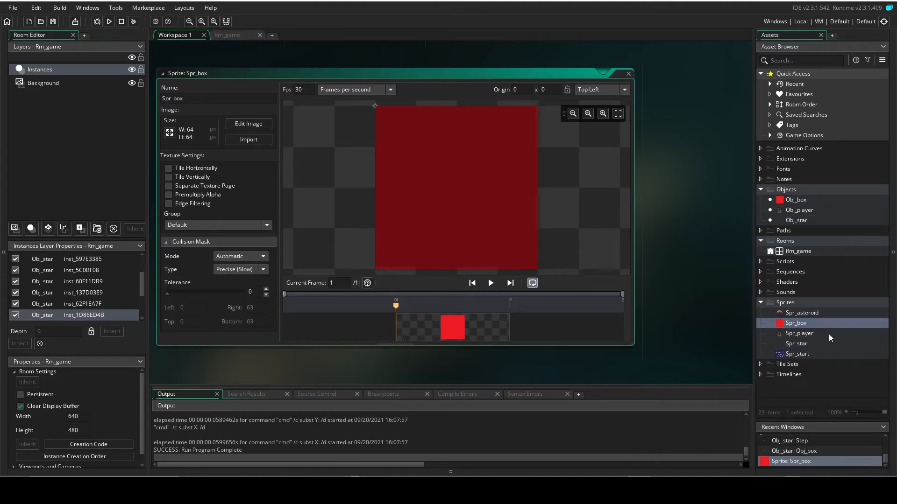
Set Spr_star's collision mask type to Precise (Slow) and test-run the game.
{"action": "double_click", "coordinate": [797, 343]}
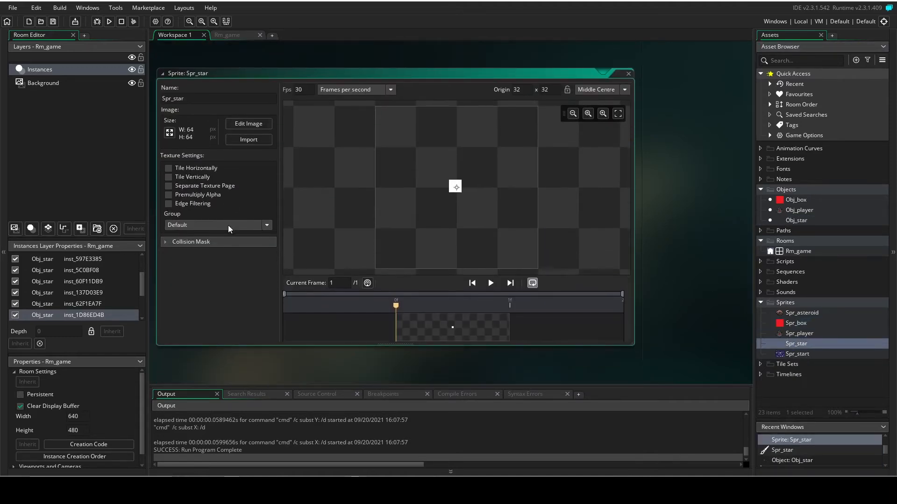
{"action": "left_click", "coordinate": [168, 241]}
{"action": "left_click", "coordinate": [259, 270]}
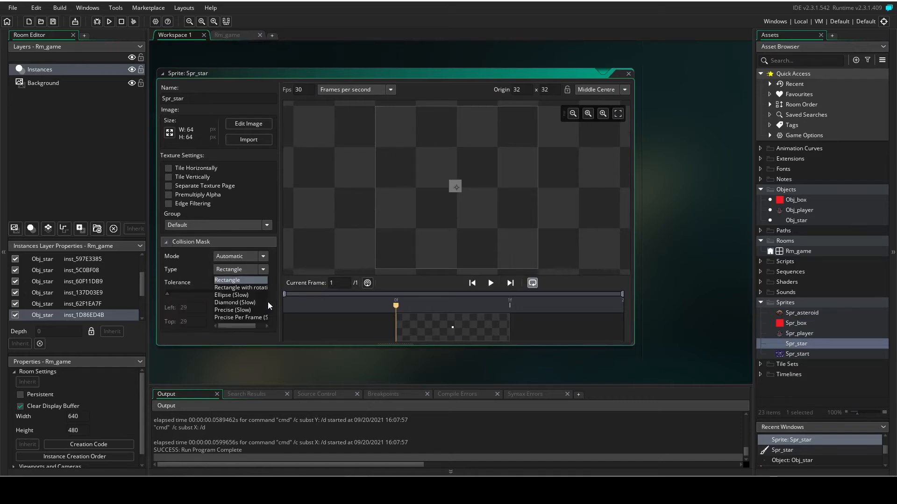
{"action": "left_click", "coordinate": [248, 310]}
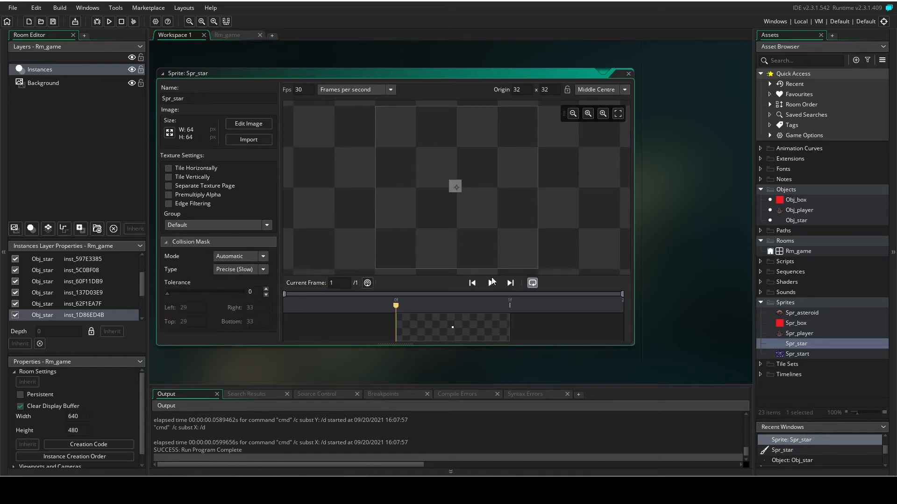
{"action": "key", "text": "F5"}
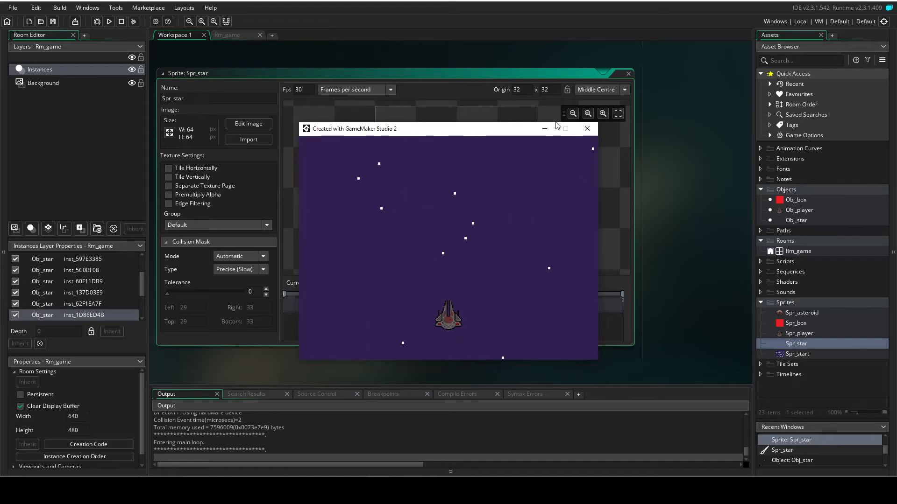
{"action": "left_click", "coordinate": [587, 128]}
Add two more Obj_star instances to Rm_game, one just above the red box and one on the room's top edge at (512, 0).
{"action": "double_click", "coordinate": [798, 252]}
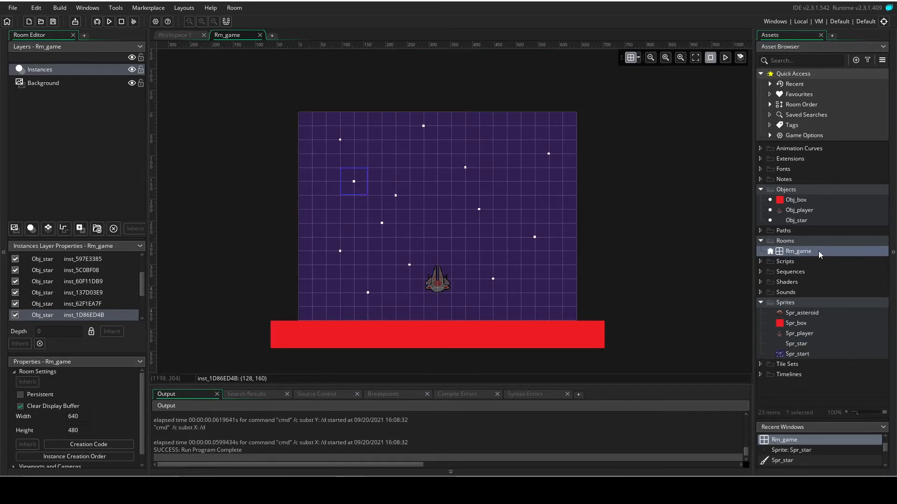
{"action": "left_click_drag", "start_coordinate": [795, 220], "coordinate": [468, 310]}
{"action": "left_click_drag", "start_coordinate": [468, 310], "coordinate": [467, 309]}
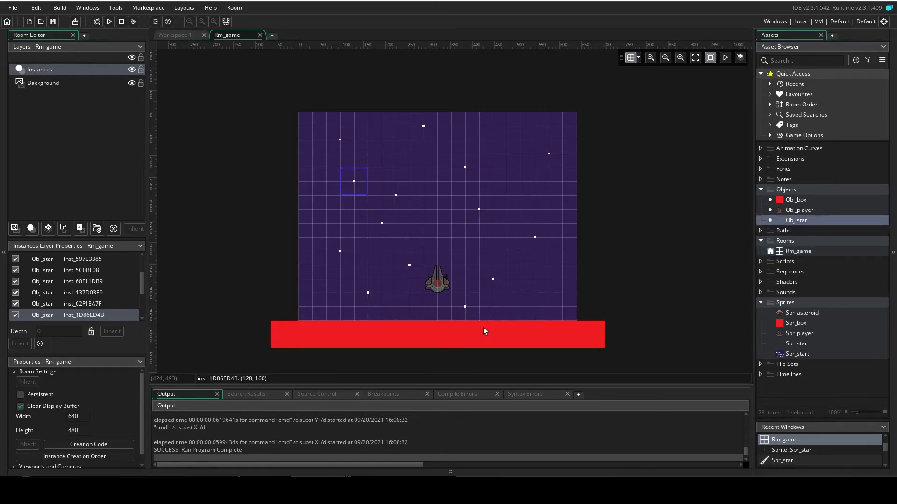
{"action": "left_click_drag", "start_coordinate": [803, 222], "coordinate": [528, 116]}
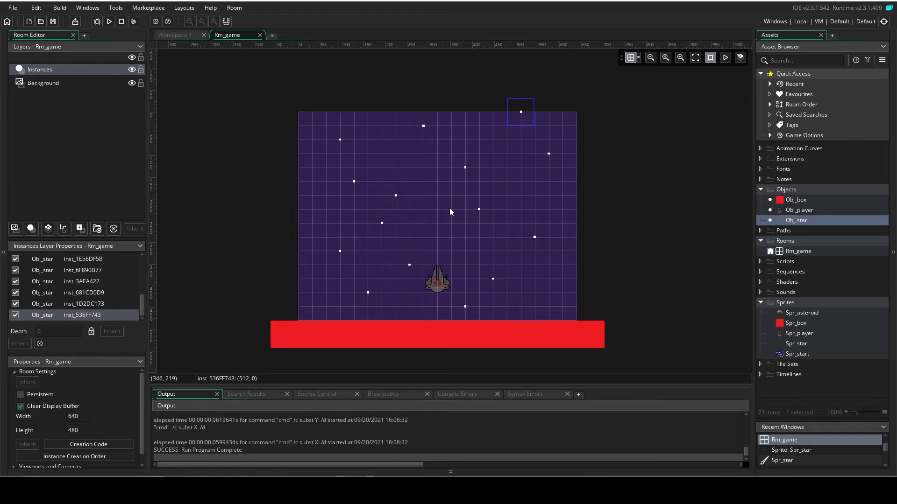
Test-run the game with the extra stars and place another Obj_star instance just above the room's top edge.
{"action": "key", "text": "F5"}
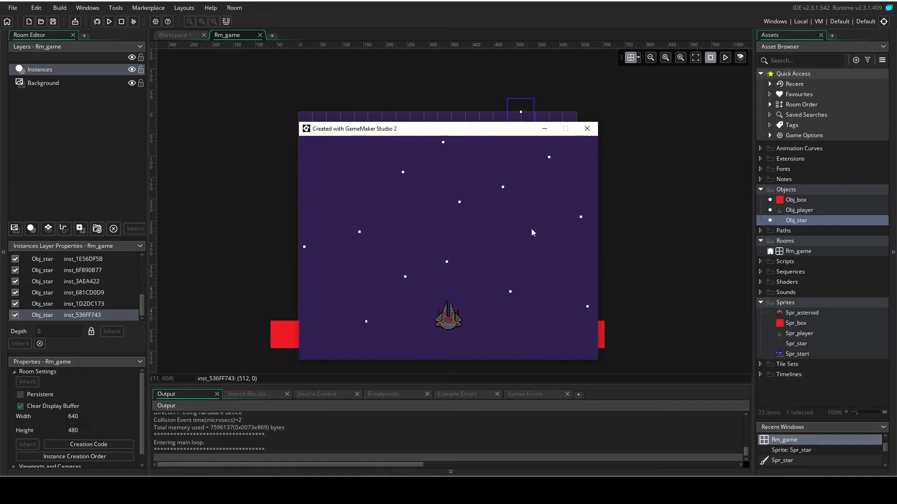
{"action": "left_click", "coordinate": [587, 128]}
{"action": "left_click_drag", "start_coordinate": [805, 222], "coordinate": [401, 99]}
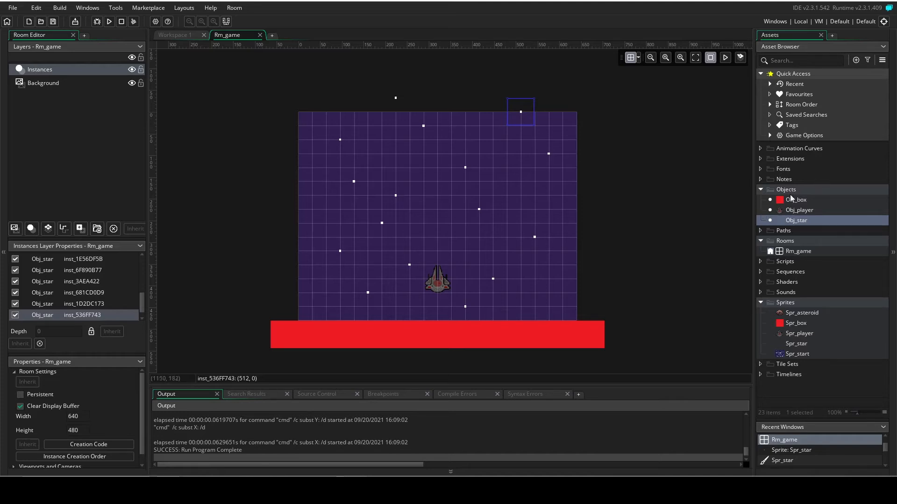
Create a solid object named Obj_asteroid and assign it the Spr_asteroid sprite.
{"action": "right_click", "coordinate": [775, 191]}
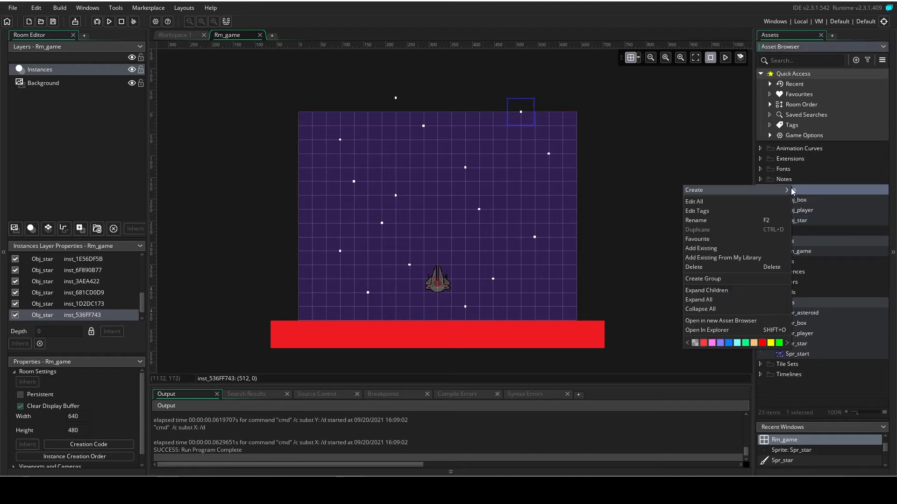
{"action": "left_click", "coordinate": [820, 237]}
{"action": "left_click", "coordinate": [212, 133]}
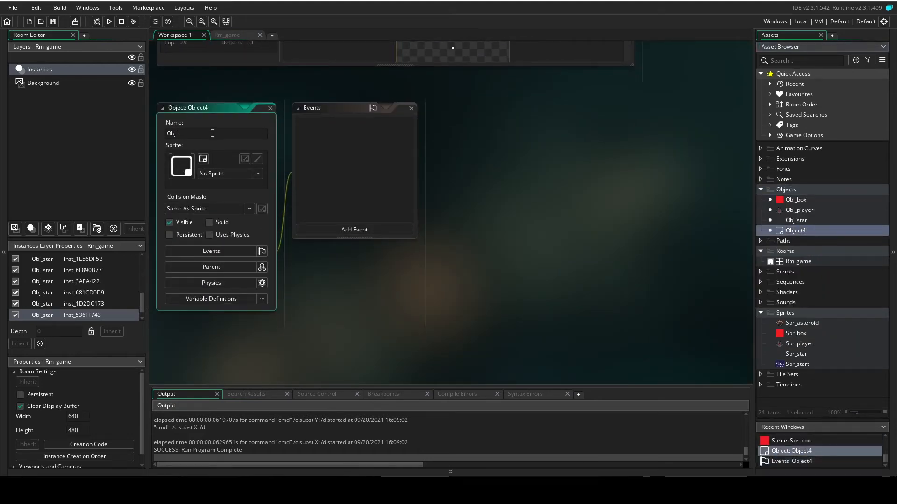
{"action": "type", "text": "_asteroi"}
{"action": "left_click", "coordinate": [209, 222]}
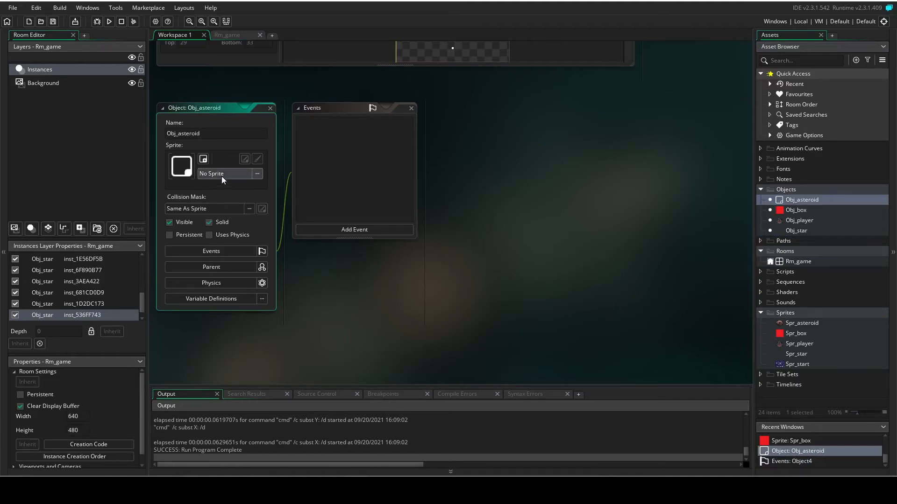
{"action": "left_click", "coordinate": [222, 177]}
{"action": "double_click", "coordinate": [356, 199]}
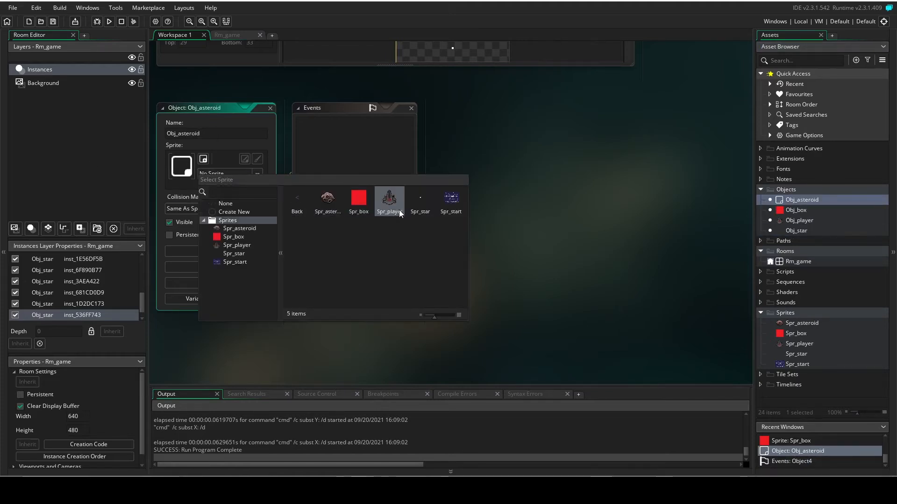
{"action": "left_click", "coordinate": [328, 199]}
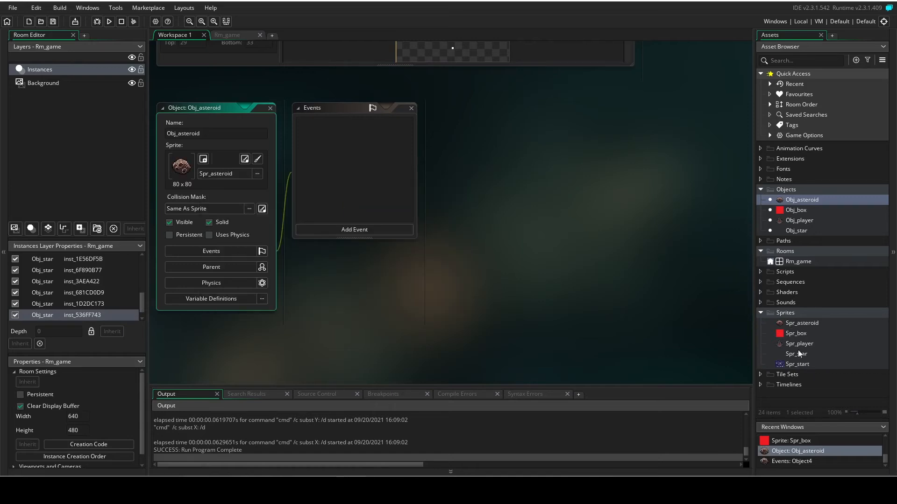
Set Spr_asteroid's collision mask type to Precise (Slow) and close the sprite's editor.
{"action": "double_click", "coordinate": [800, 324]}
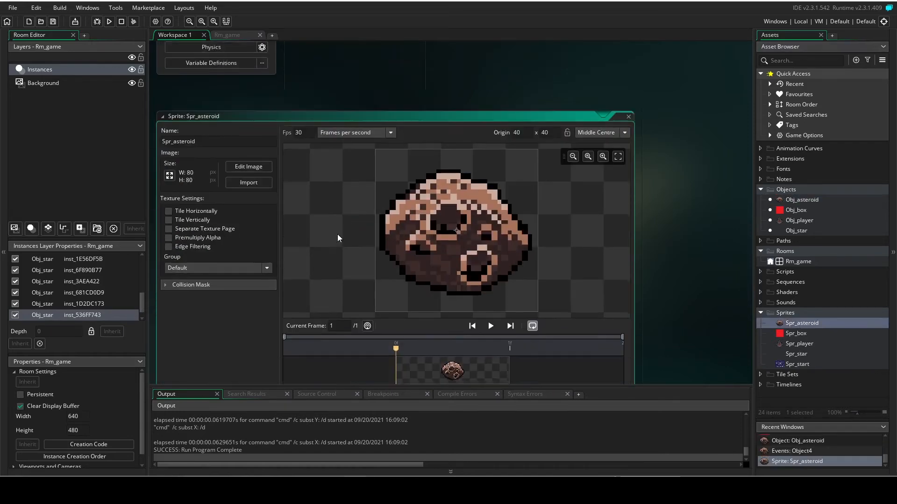
{"action": "left_click", "coordinate": [168, 241]}
{"action": "left_click", "coordinate": [259, 270]}
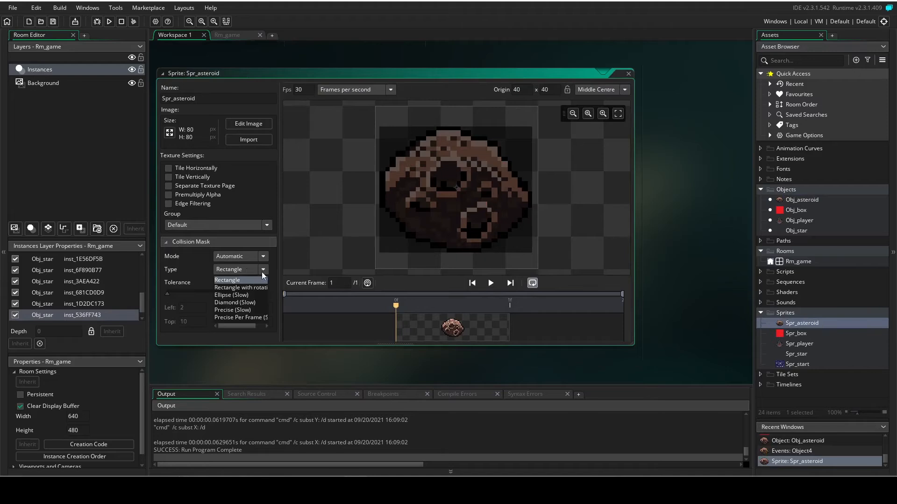
{"action": "left_click", "coordinate": [238, 316]}
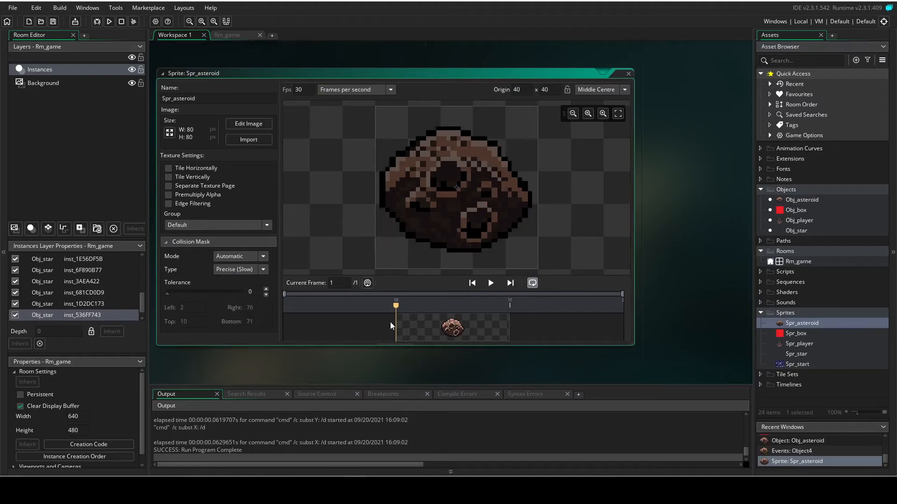
{"action": "left_click", "coordinate": [628, 74]}
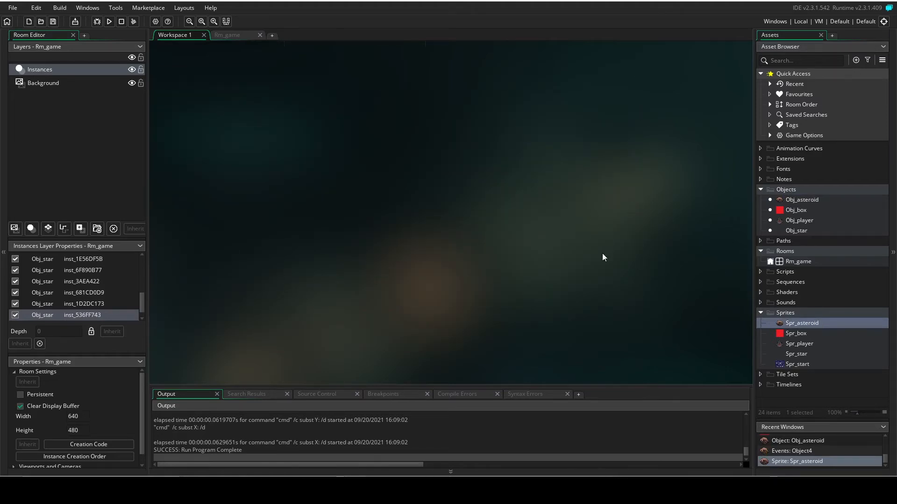
Add a Step event to Obj_asteroid and place a Jump To Point action in it.
{"action": "scroll", "coordinate": [657, 261], "scroll_direction": "up", "scroll_amount": 10}
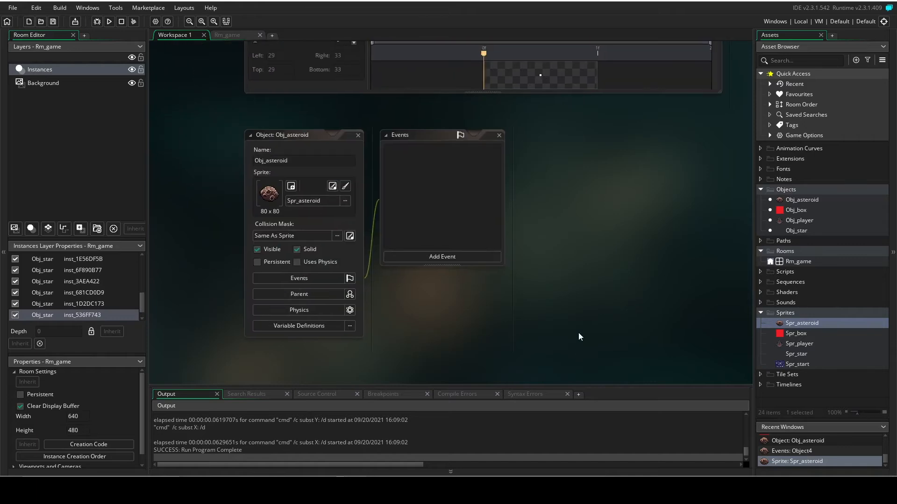
{"action": "scroll", "coordinate": [604, 271], "scroll_direction": "down", "scroll_amount": 2}
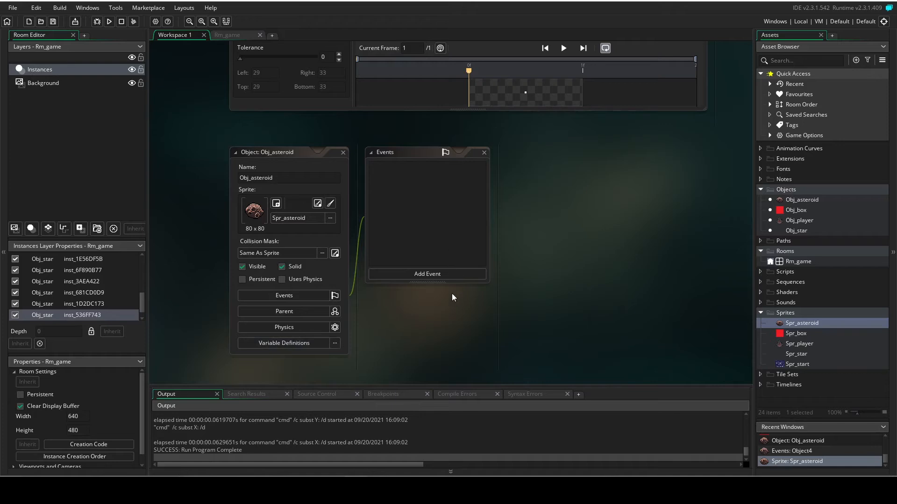
{"action": "left_click", "coordinate": [436, 275]}
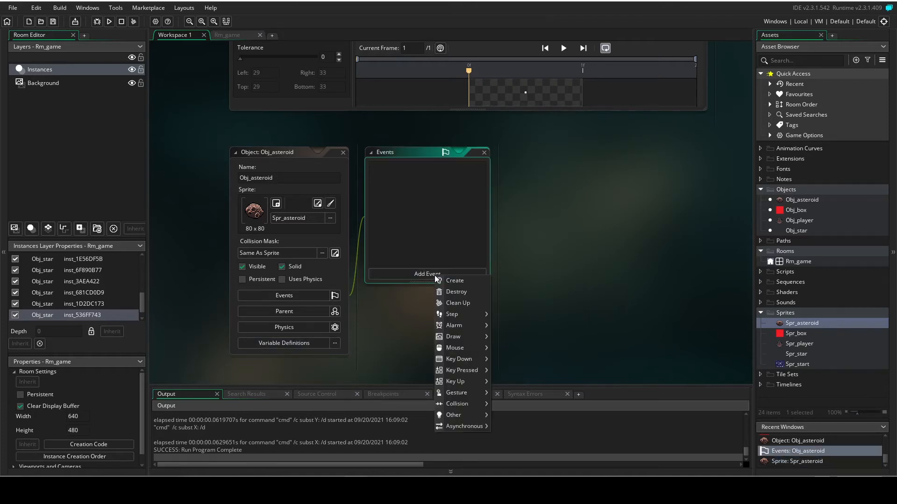
{"action": "mouse_move", "coordinate": [462, 316]}
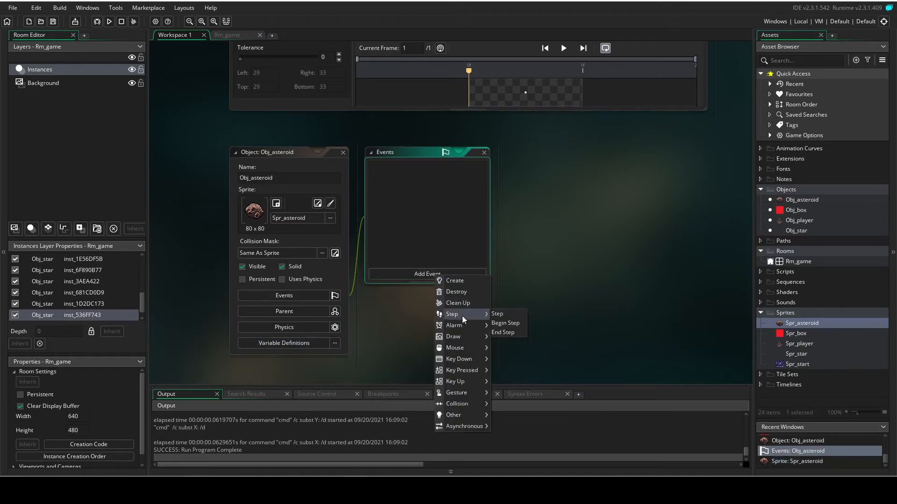
{"action": "left_click", "coordinate": [497, 314]}
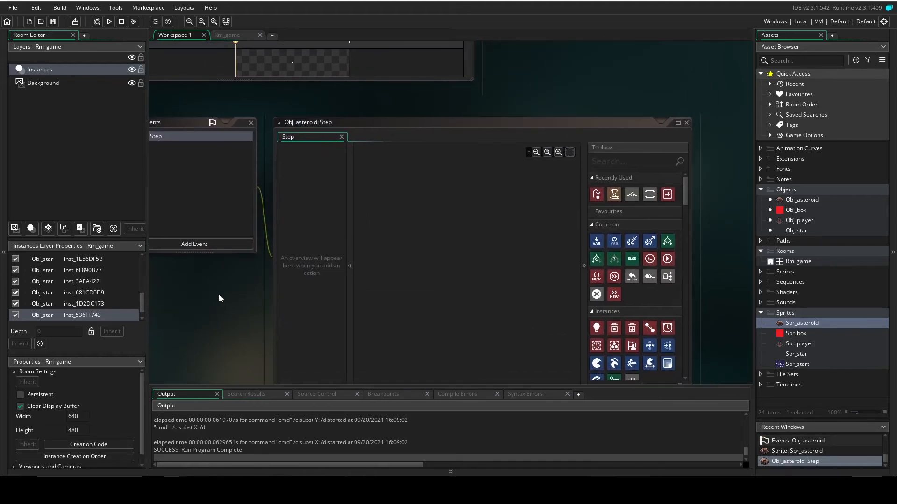
{"action": "left_click_drag", "start_coordinate": [596, 194], "coordinate": [423, 230]}
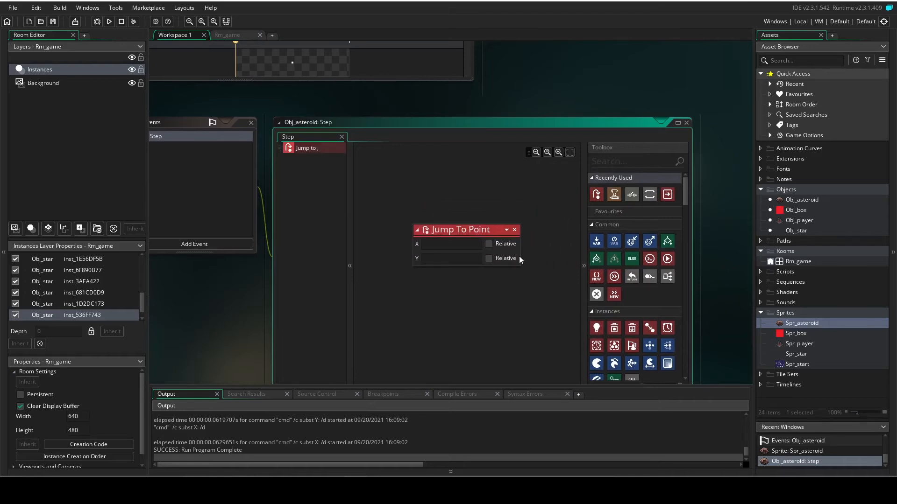
{"action": "type", "text": "random"}
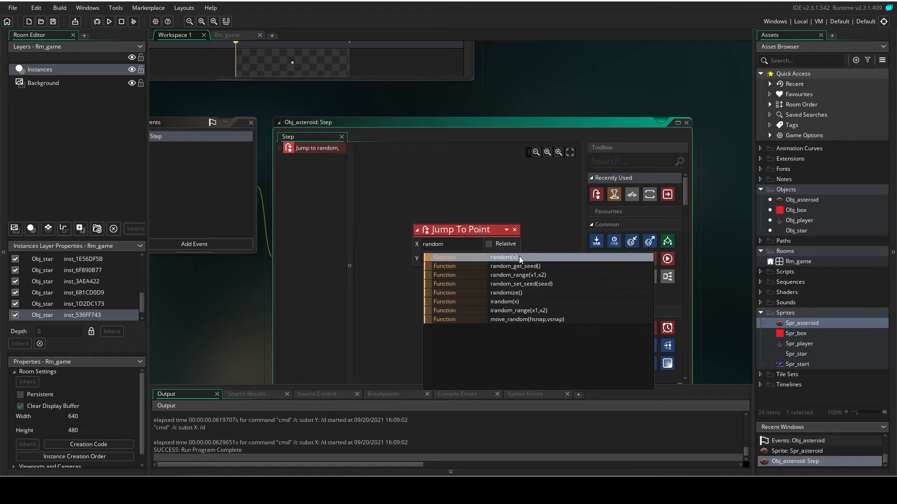
{"action": "key", "text": "BackSpace"}
{"action": "key", "text": "BackSpace"}
{"action": "key", "text": "BackSpace"}
{"action": "key", "text": "BackSpace"}
{"action": "key", "text": "BackSpace"}
{"action": "key", "text": "BackSpace"}
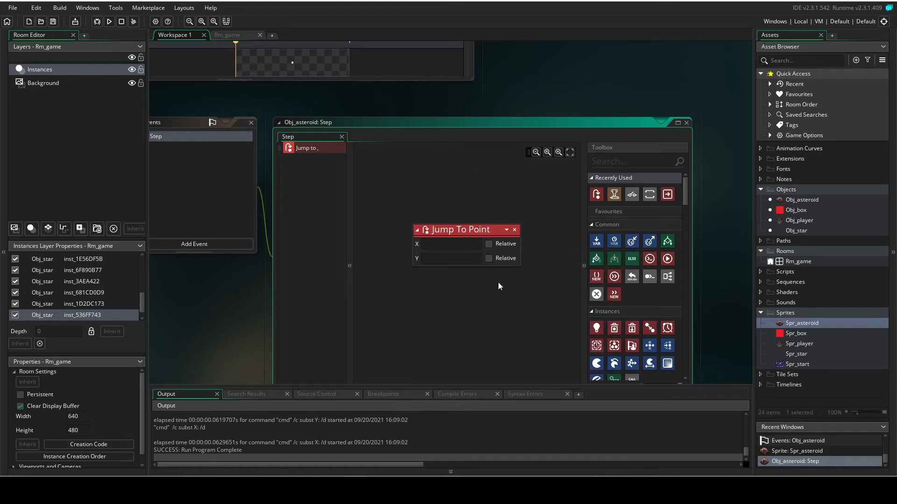
Make the jump relative in X and Y with Y 5, and add a Set Instance Rotation action with relative angle 4.
{"action": "left_click", "coordinate": [489, 258]}
{"action": "left_click", "coordinate": [466, 260]}
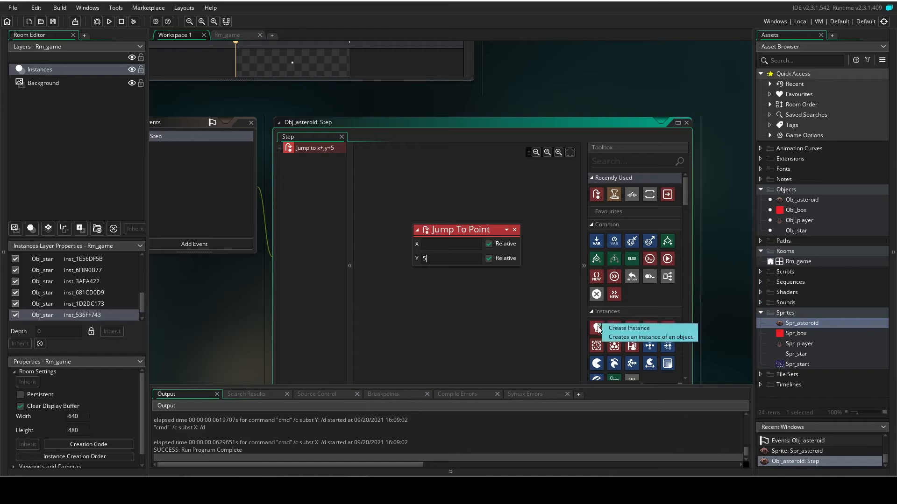
{"action": "scroll", "coordinate": [614, 346], "scroll_direction": "down", "scroll_amount": 1}
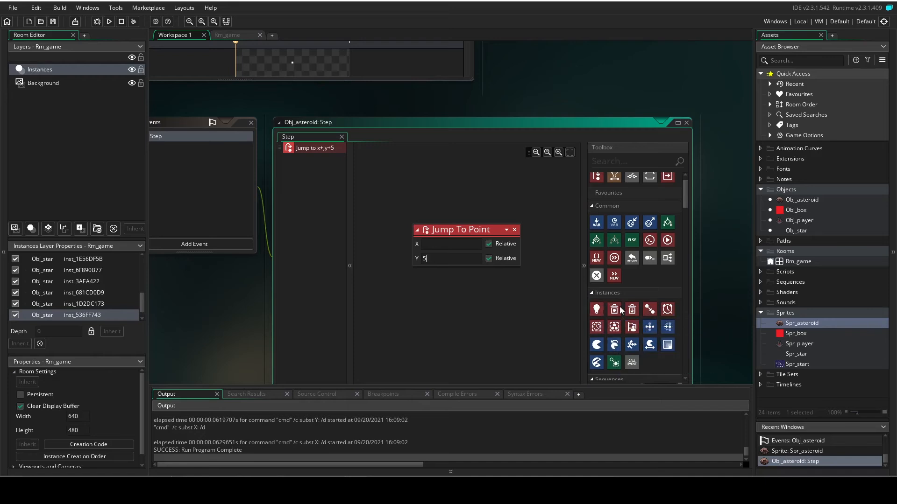
{"action": "left_click_drag", "start_coordinate": [615, 344], "coordinate": [449, 303]}
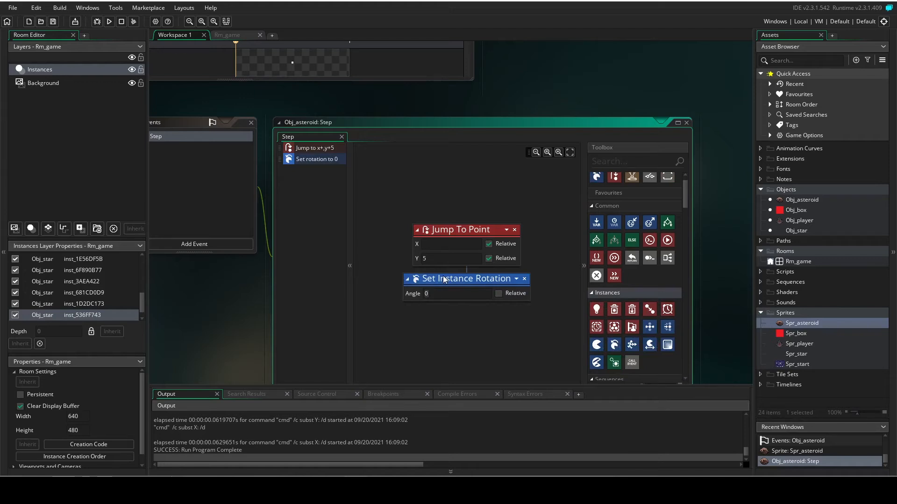
{"action": "type", "text": "4"}
{"action": "left_click", "coordinate": [498, 293]}
Place four Obj_asteroid instances in Rm_game, three spread inside the room and one above its top edge.
{"action": "left_click", "coordinate": [806, 266]}
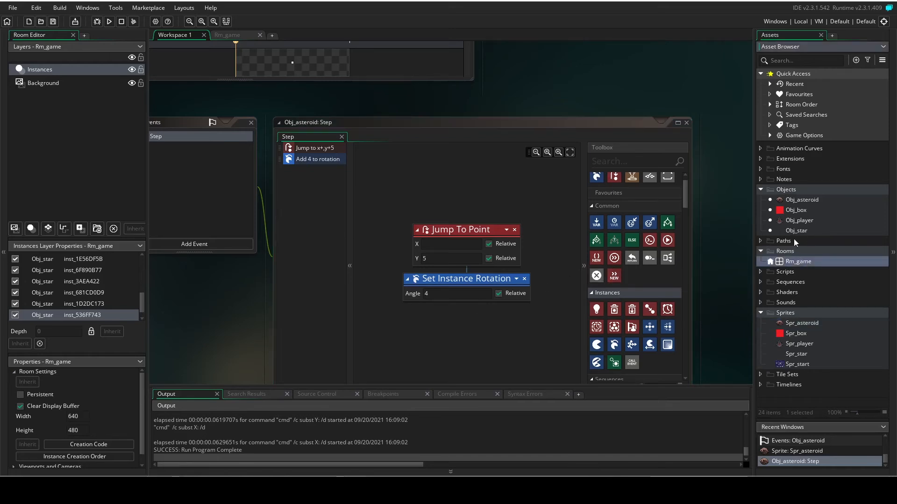
{"action": "double_click", "coordinate": [801, 263]}
{"action": "left_click_drag", "start_coordinate": [800, 200], "coordinate": [387, 150]}
{"action": "left_click_drag", "start_coordinate": [802, 200], "coordinate": [542, 203]}
{"action": "left_click_drag", "start_coordinate": [796, 200], "coordinate": [366, 278]}
{"action": "left_click_drag", "start_coordinate": [799, 200], "coordinate": [448, 71]}
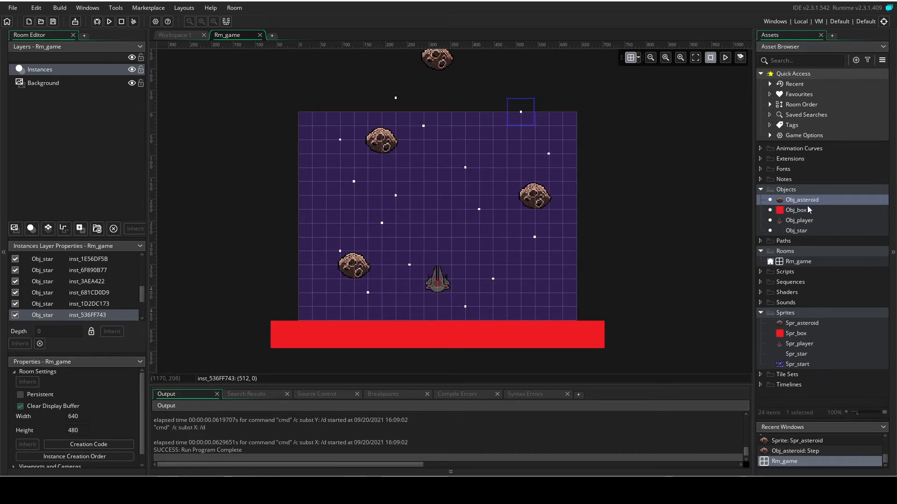
Test-run the game with the asteroids, steering the ship sideways, and close the game window.
{"action": "key", "text": "F5"}
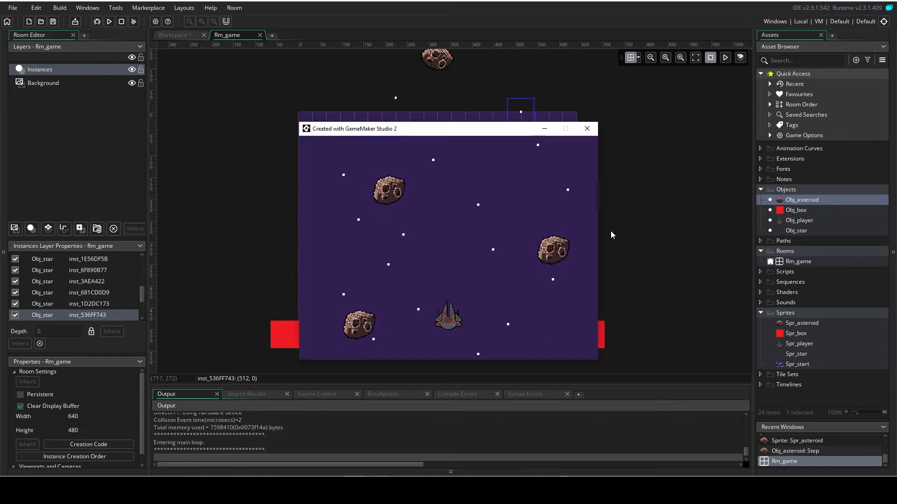
{"action": "key", "text": "Right"}
{"action": "key", "text": "Left"}
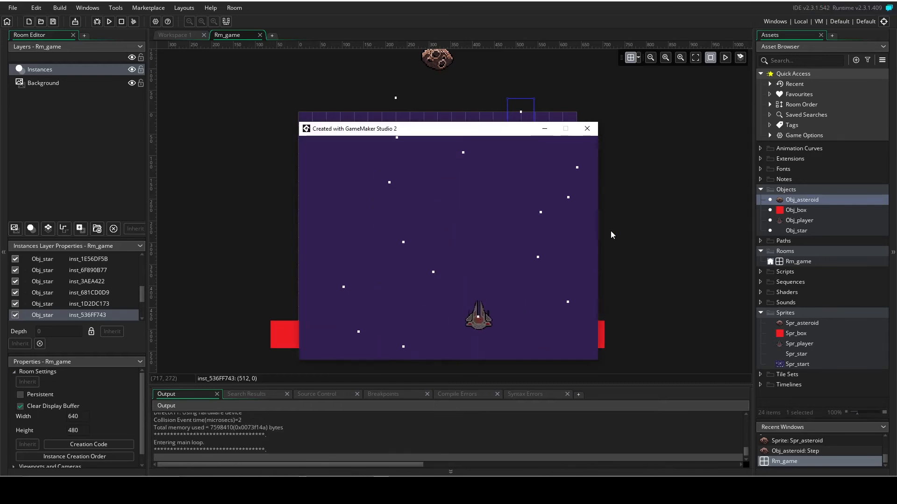
{"action": "key", "text": "Right"}
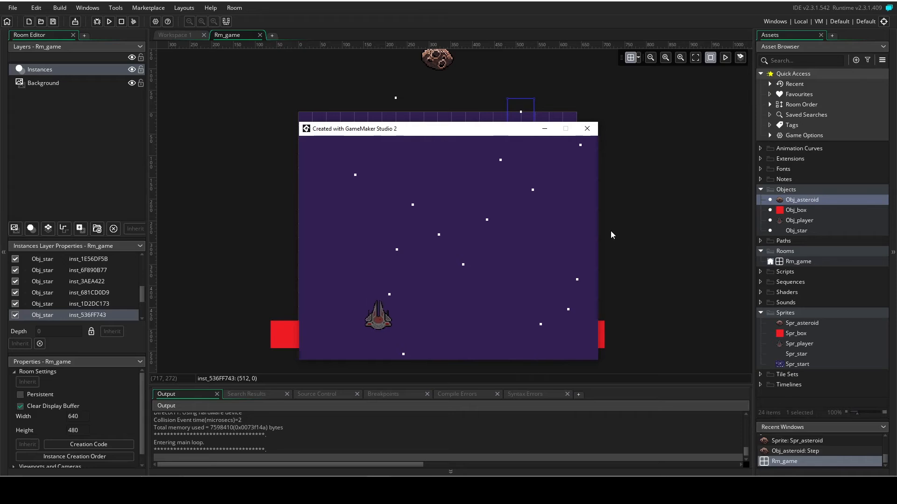
{"action": "left_click", "coordinate": [588, 128]}
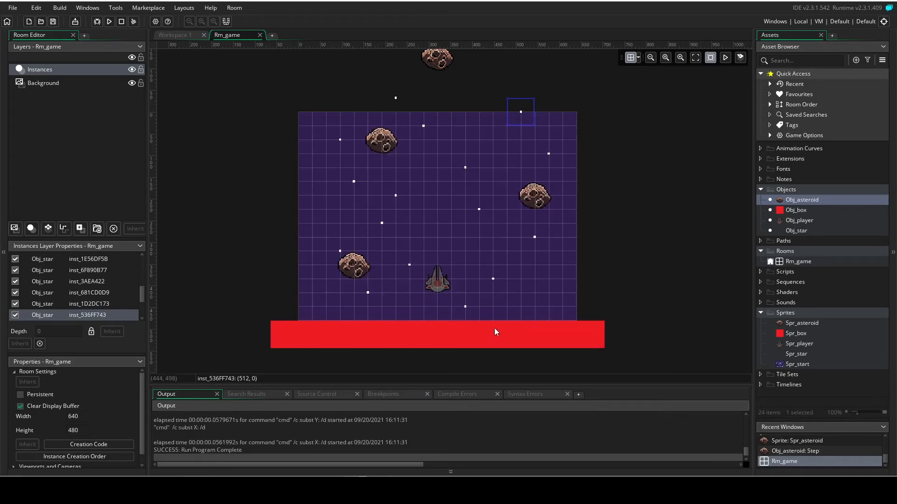
Add a collision event with Obj_box to Obj_asteroid.
{"action": "double_click", "coordinate": [798, 199]}
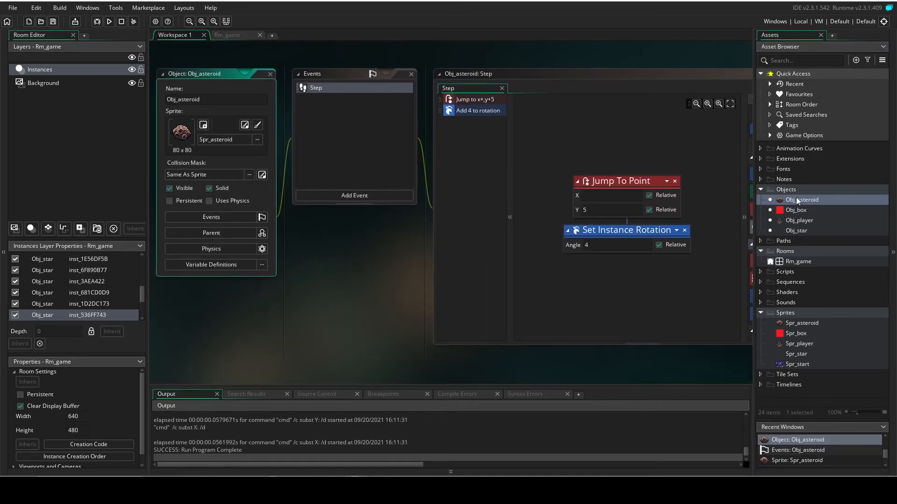
{"action": "left_click", "coordinate": [350, 196]}
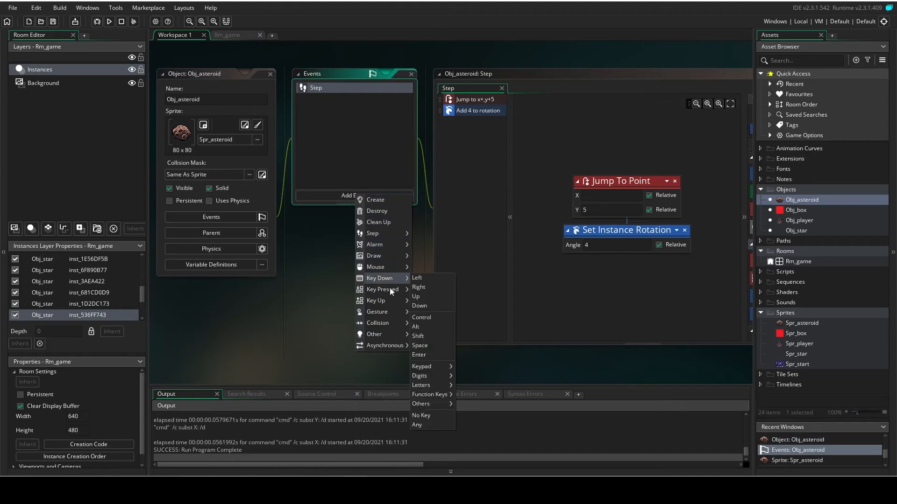
{"action": "mouse_move", "coordinate": [390, 325]}
{"action": "mouse_move", "coordinate": [422, 323]}
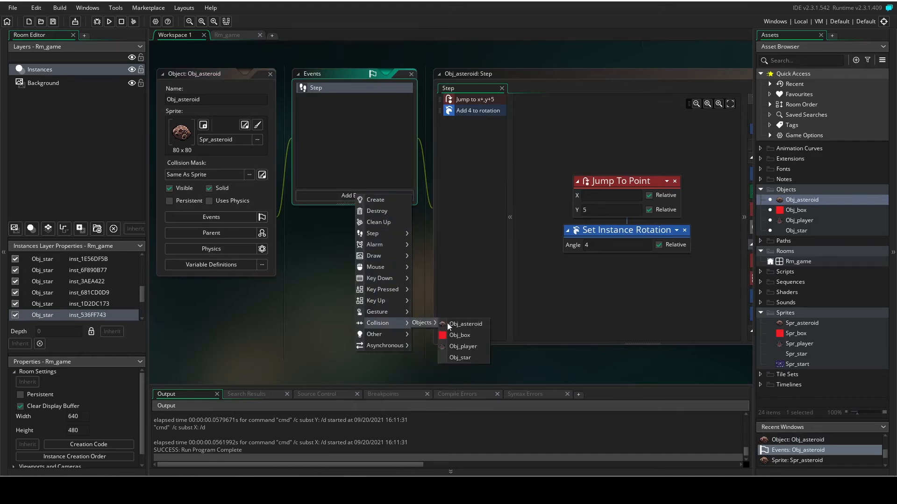
{"action": "left_click", "coordinate": [479, 334]}
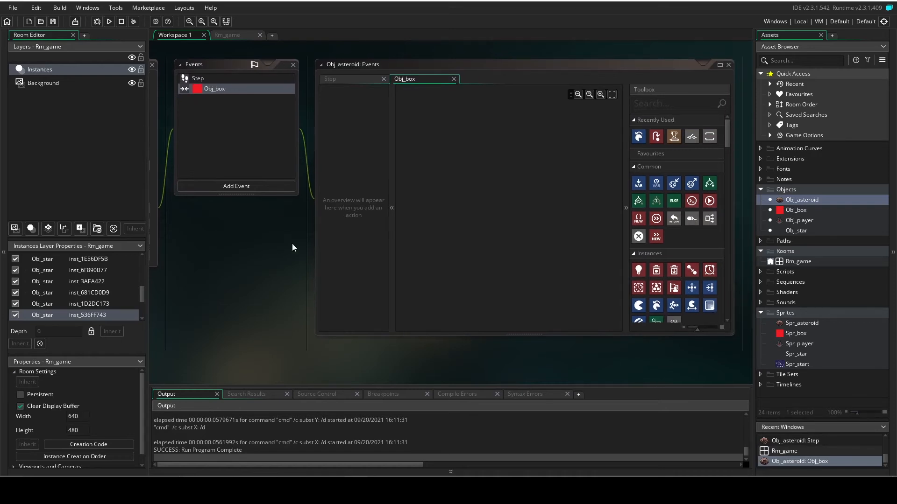
Add a Jump To Point action to the Obj_box collision event with X random_range(640,0) and Y -25.
{"action": "left_click_drag", "start_coordinate": [610, 152], "coordinate": [423, 187]}
{"action": "left_click", "coordinate": [448, 202]}
{"action": "type", "text": "random"}
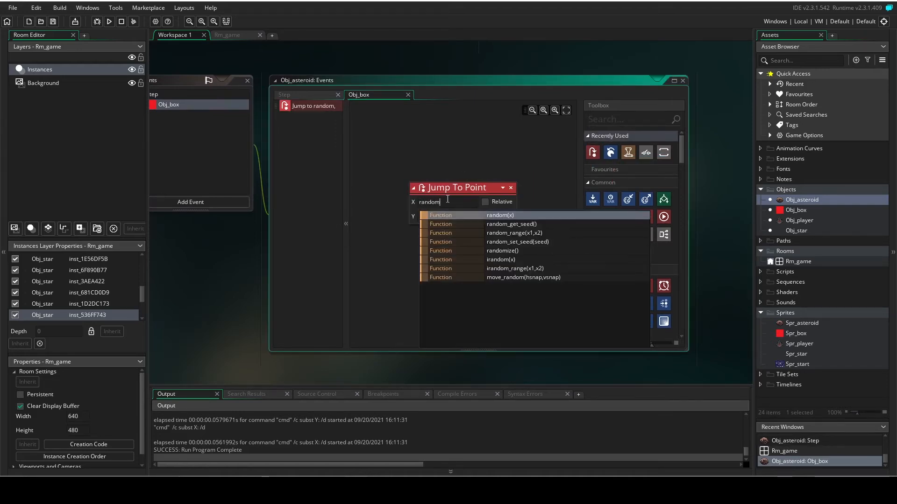
{"action": "type", "text": "_ra"}
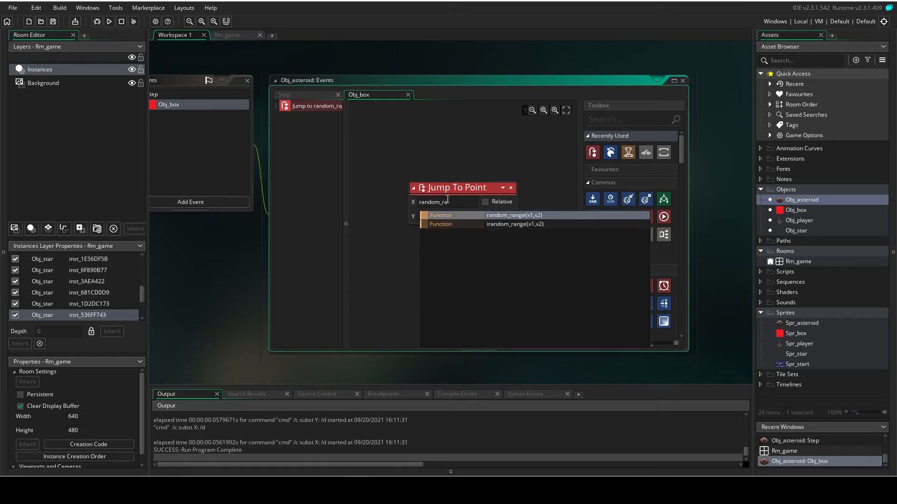
{"action": "type", "text": "nge"}
{"action": "key", "text": "Return"}
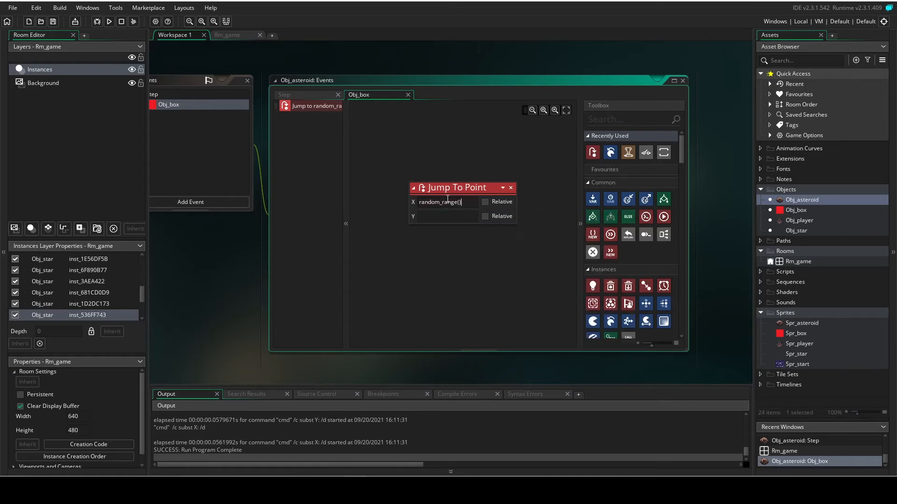
{"action": "type", "text": "640"}
{"action": "type", "text": ",0"}
{"action": "key", "text": "Tab"}
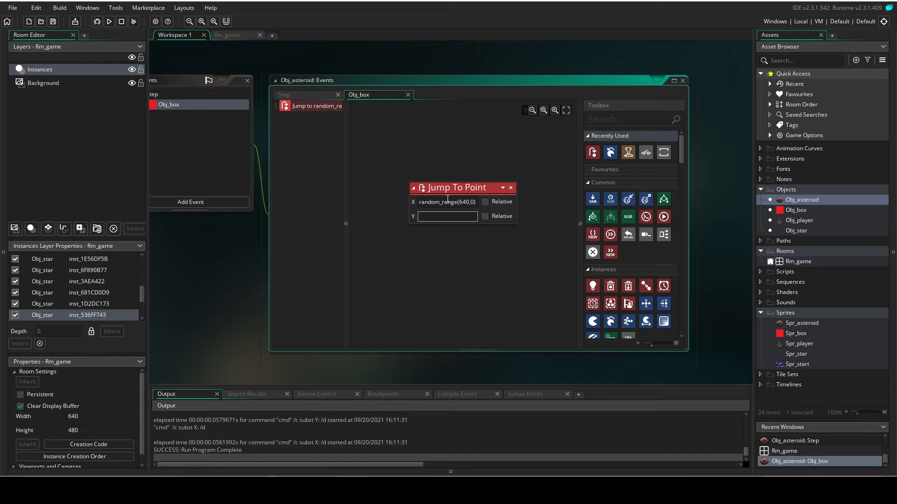
{"action": "type", "text": "-"}
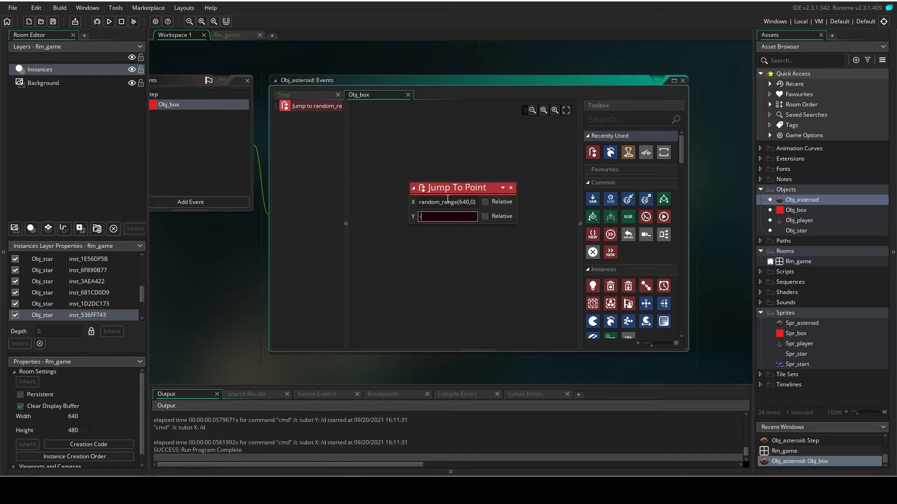
{"action": "type", "text": "256"}
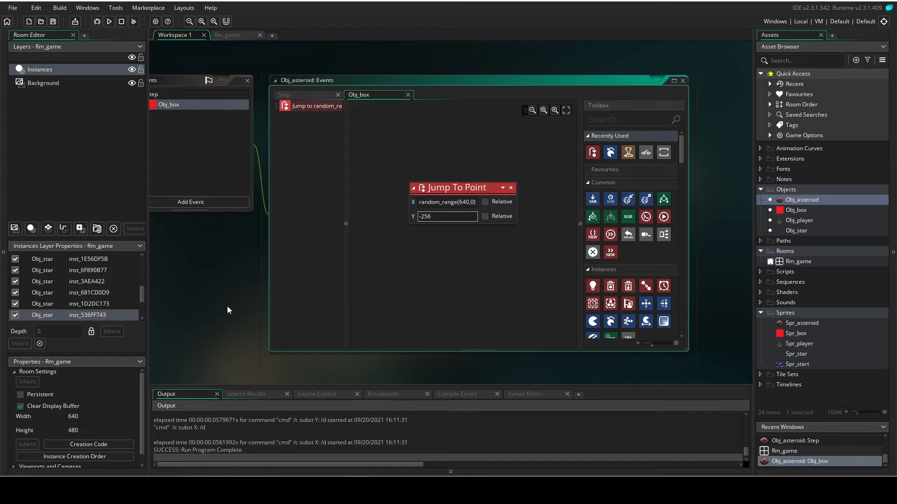
Complete the Jump To Point action's Y as -256 and add a collision event with Obj_player to Obj_asteroid.
{"action": "middle_click_drag", "start_coordinate": [227, 306], "coordinate": [300, 317]}
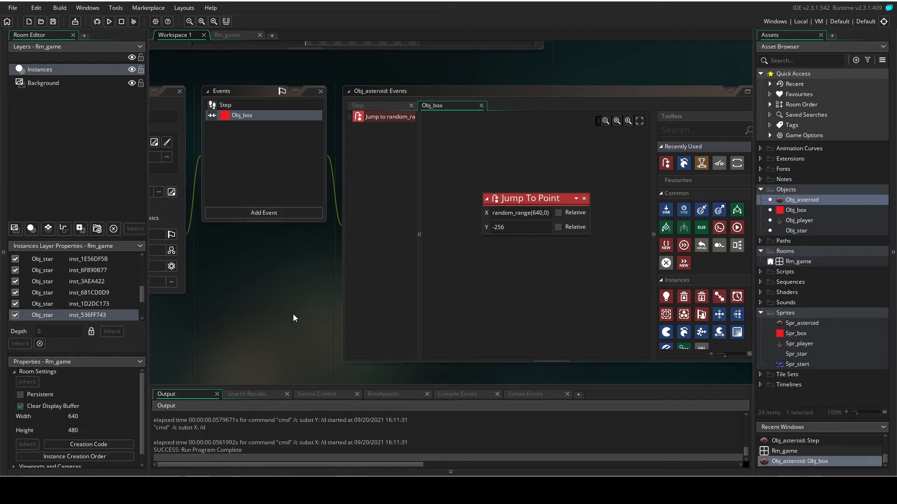
{"action": "left_click", "coordinate": [262, 213]}
{"action": "mouse_move", "coordinate": [291, 346]}
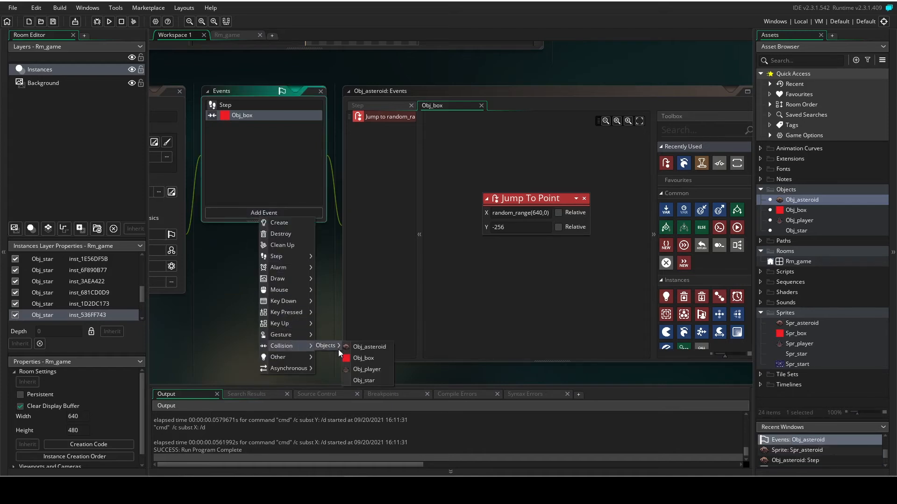
{"action": "left_click", "coordinate": [374, 370]}
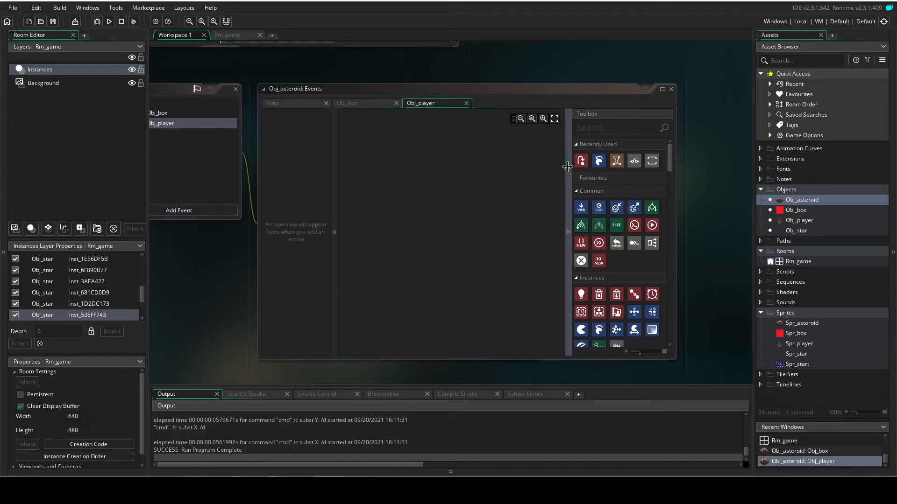
Add a Restart Game action to Obj_asteroid's Obj_player collision event.
{"action": "left_click", "coordinate": [602, 131]}
{"action": "type", "text": "restart"}
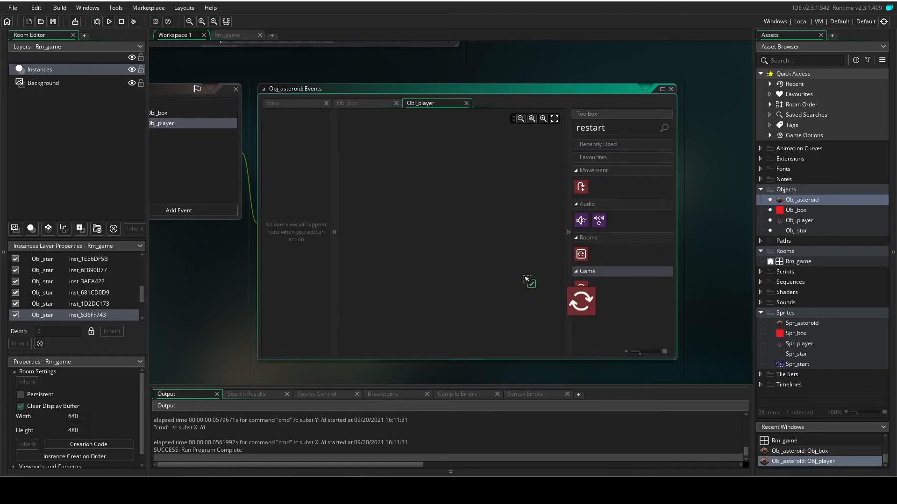
{"action": "left_click_drag", "start_coordinate": [581, 288], "coordinate": [421, 197]}
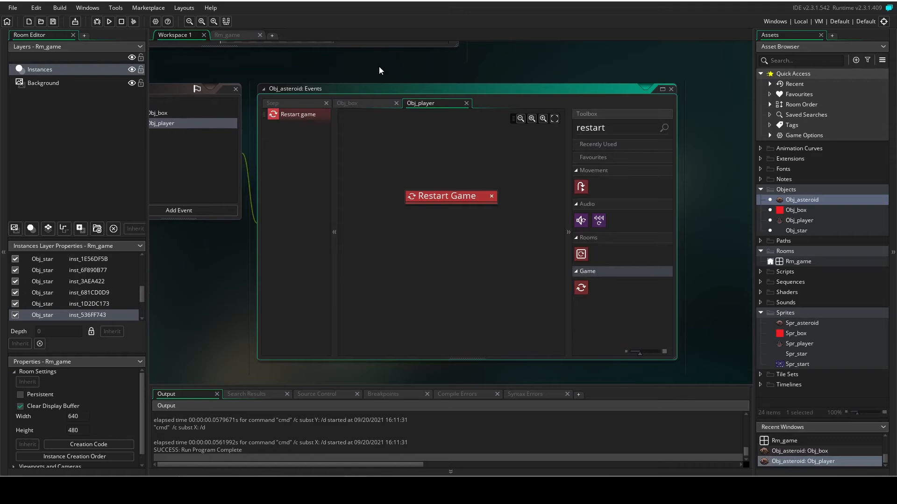
Test-run the game, steering the ship sideways among the asteroids to check the collision restart, and close the game window.
{"action": "key", "text": "F5"}
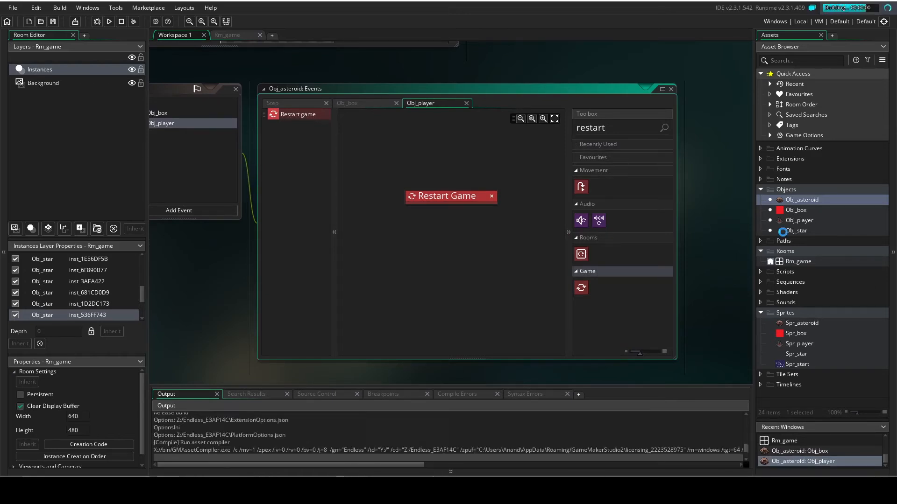
{"action": "key", "text": "Right"}
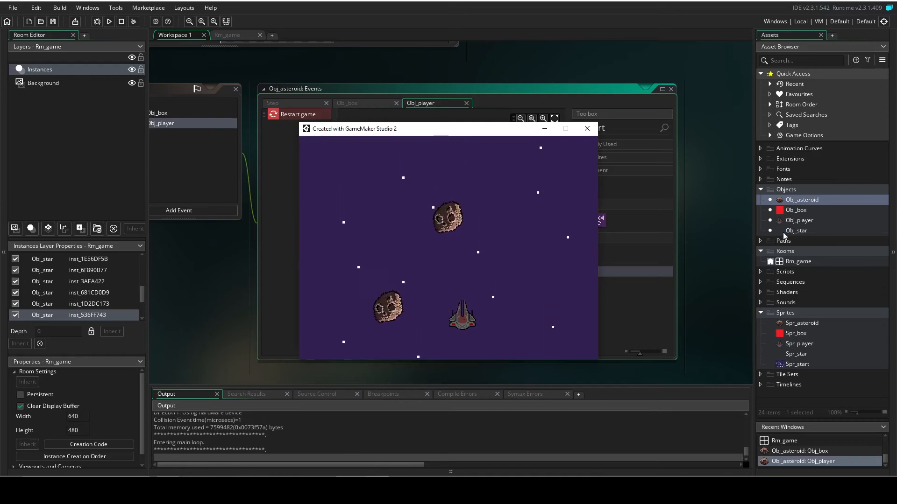
{"action": "key", "text": "Left"}
{"action": "key", "text": "Left"}
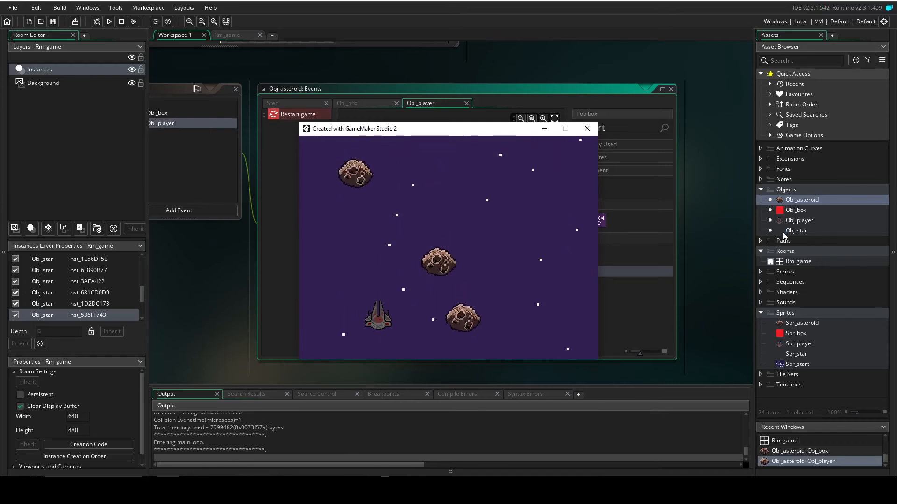
{"action": "key", "text": "Right"}
{"action": "key", "text": "Right"}
{"action": "key", "text": "Left"}
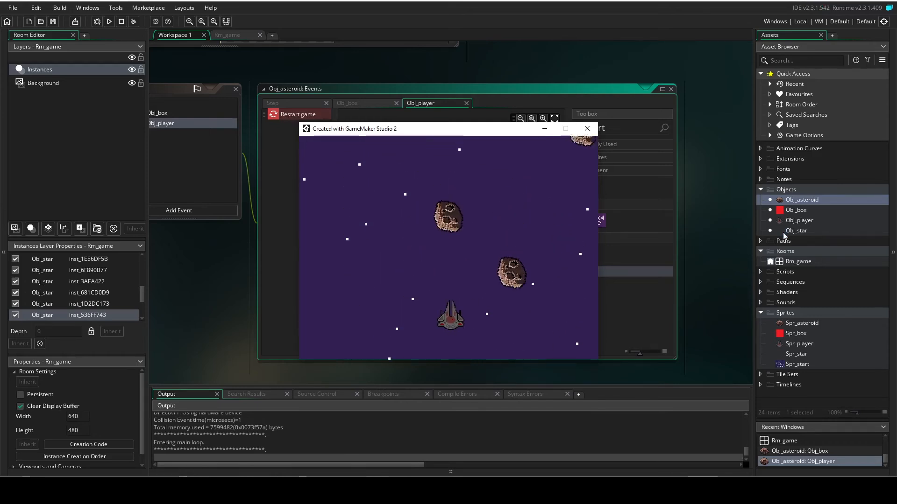
{"action": "key", "text": "Right"}
{"action": "key", "text": "Right"}
{"action": "key", "text": "Left"}
{"action": "key", "text": "Right"}
{"action": "key", "text": "Left"}
{"action": "key", "text": "Right"}
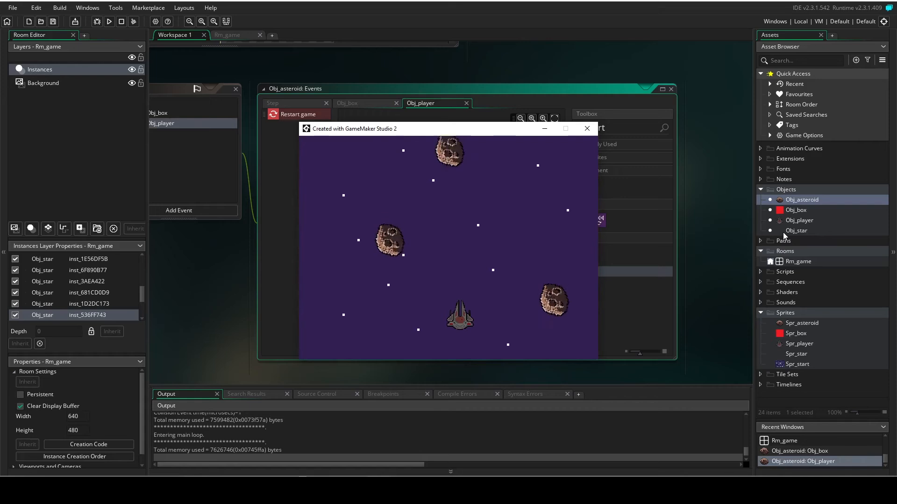
{"action": "key", "text": "Left"}
{"action": "key", "text": "Right"}
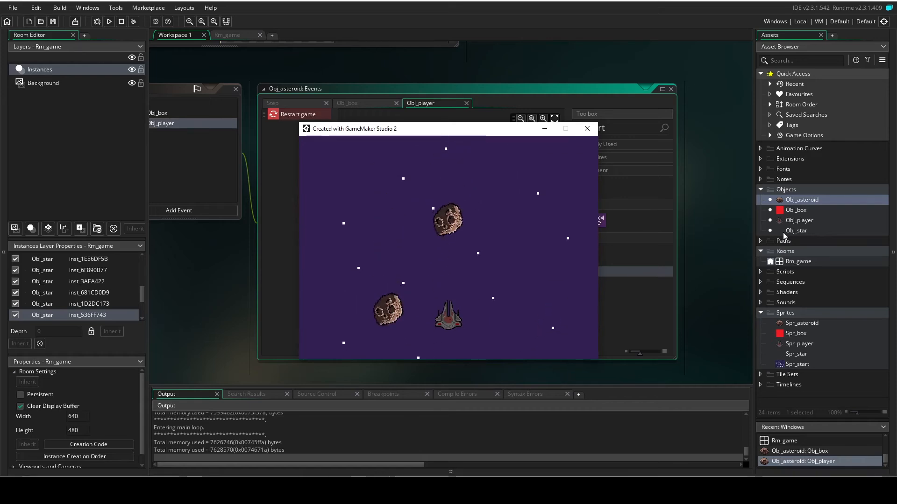
{"action": "left_click", "coordinate": [585, 134]}
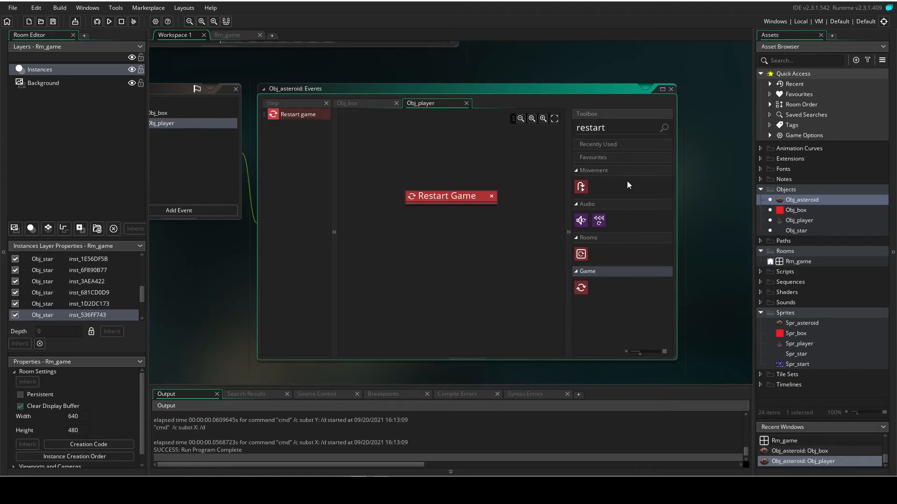
Create a new room and set its width to 640 and height to 480.
{"action": "middle_click_drag", "start_coordinate": [296, 46], "coordinate": [380, 91]}
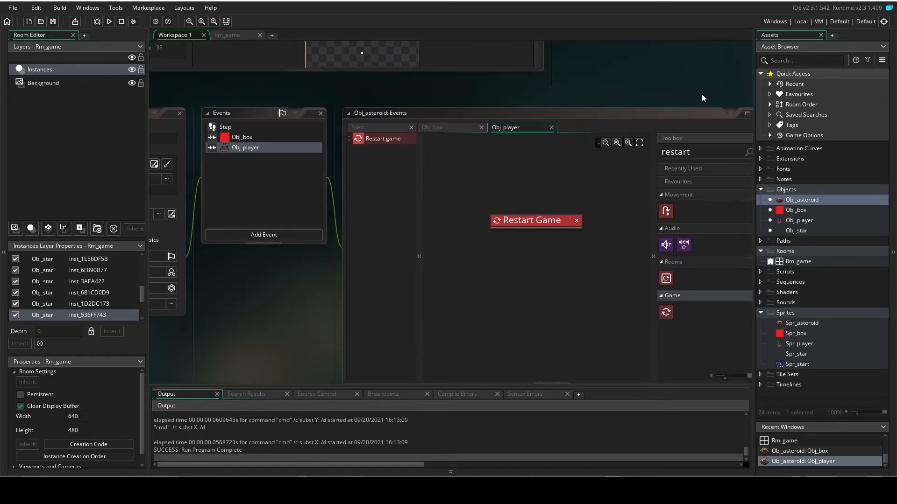
{"action": "middle_click_drag", "start_coordinate": [700, 96], "coordinate": [652, 86]}
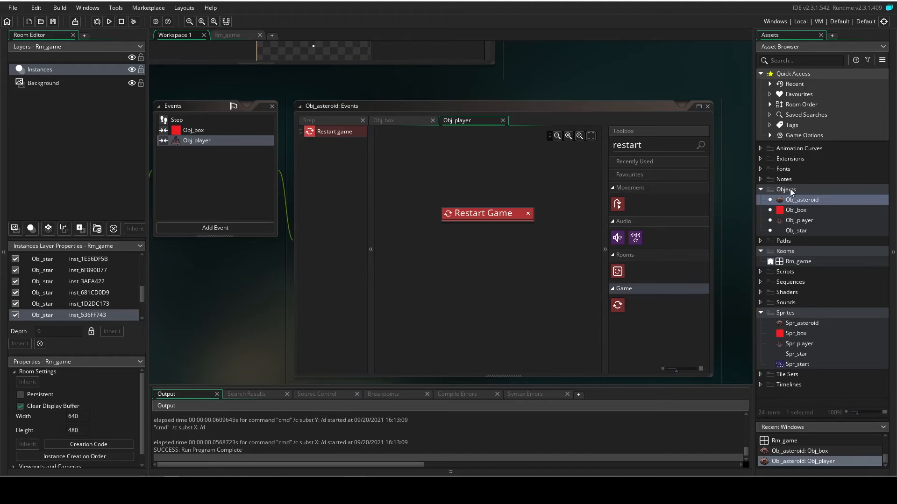
{"action": "right_click", "coordinate": [786, 251]}
{"action": "mouse_move", "coordinate": [808, 257]}
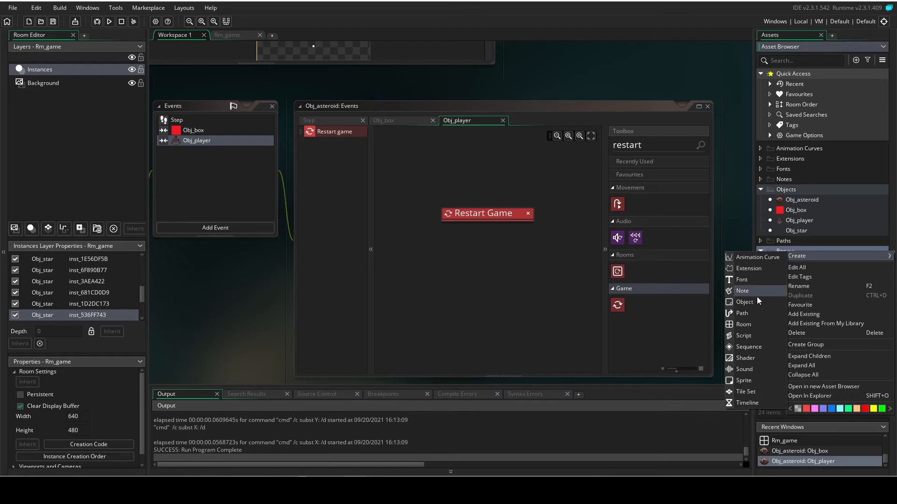
{"action": "left_click", "coordinate": [757, 324]}
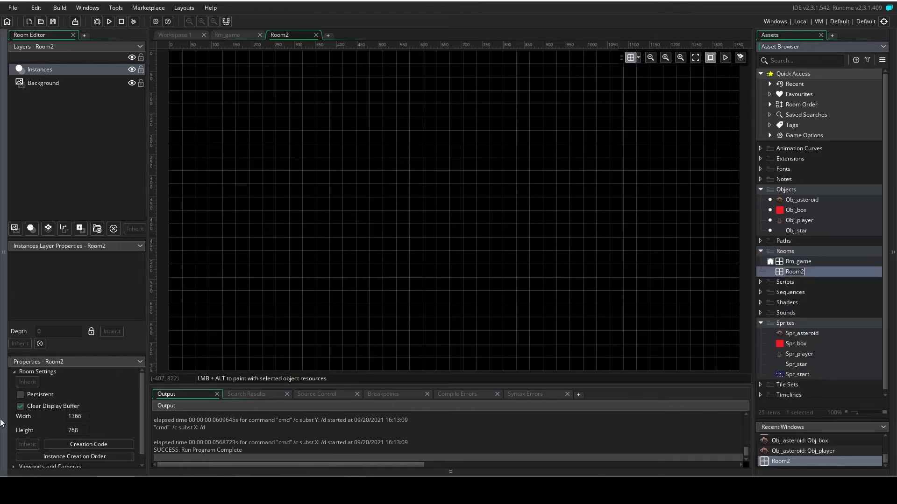
{"action": "left_click", "coordinate": [31, 417]}
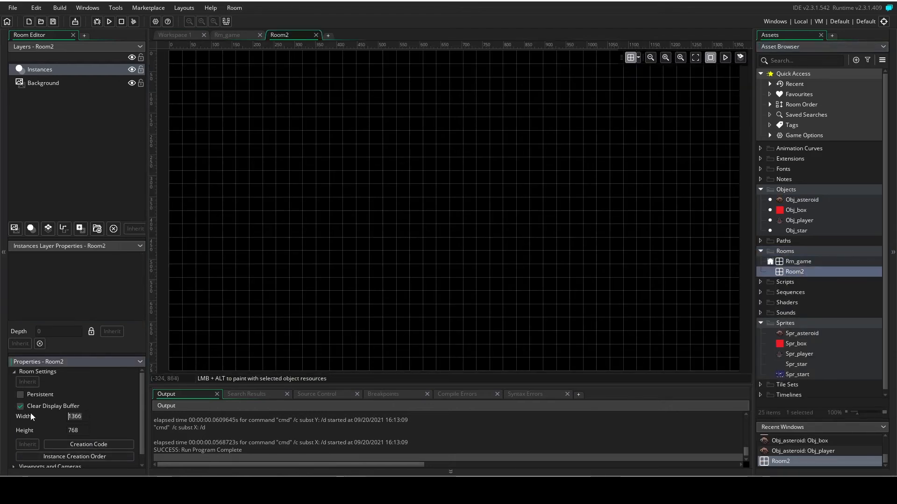
{"action": "type", "text": "640"}
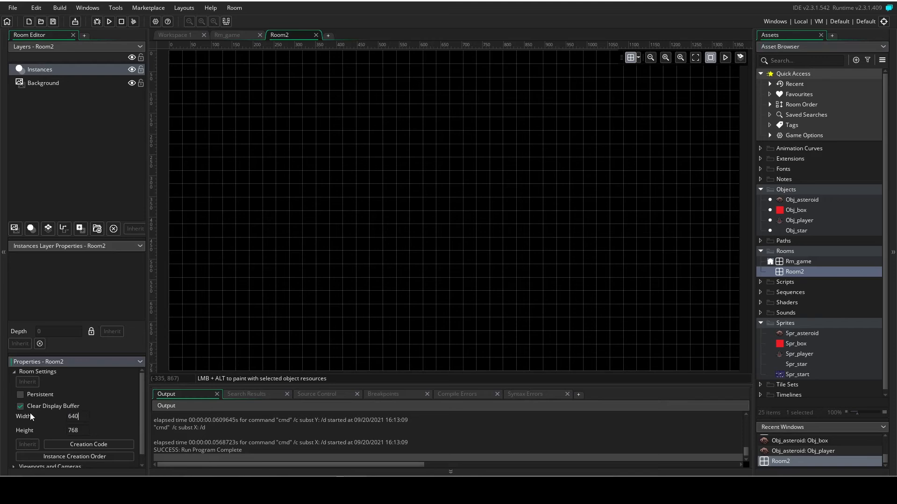
{"action": "key", "text": "Tab"}
{"action": "type", "text": "480"}
{"action": "key", "text": "Return"}
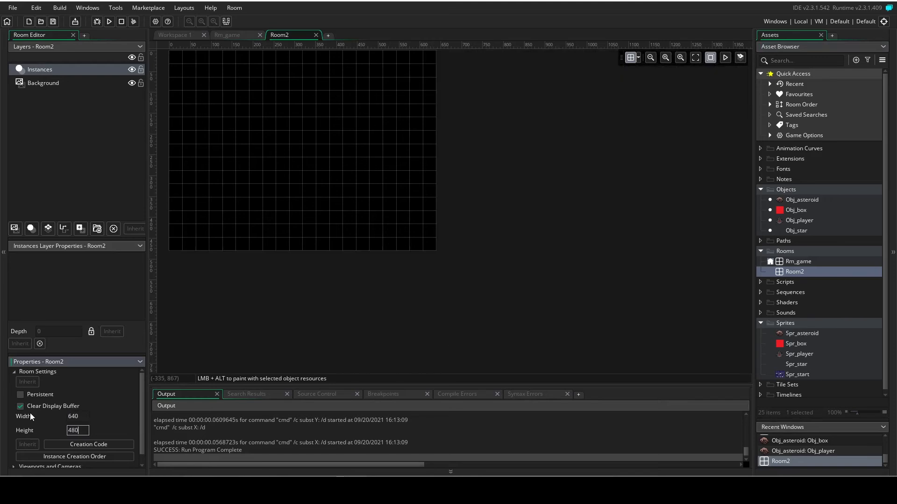
Assign the Spr_start sprite to the new room's Background layer.
{"action": "middle_click_drag", "start_coordinate": [672, 229], "coordinate": [720, 253]}
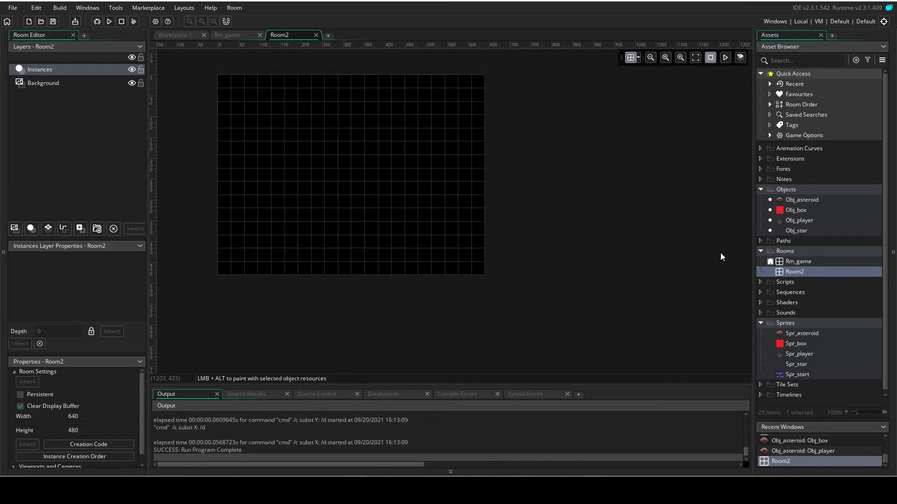
{"action": "left_click", "coordinate": [63, 83]}
{"action": "left_click", "coordinate": [73, 280]}
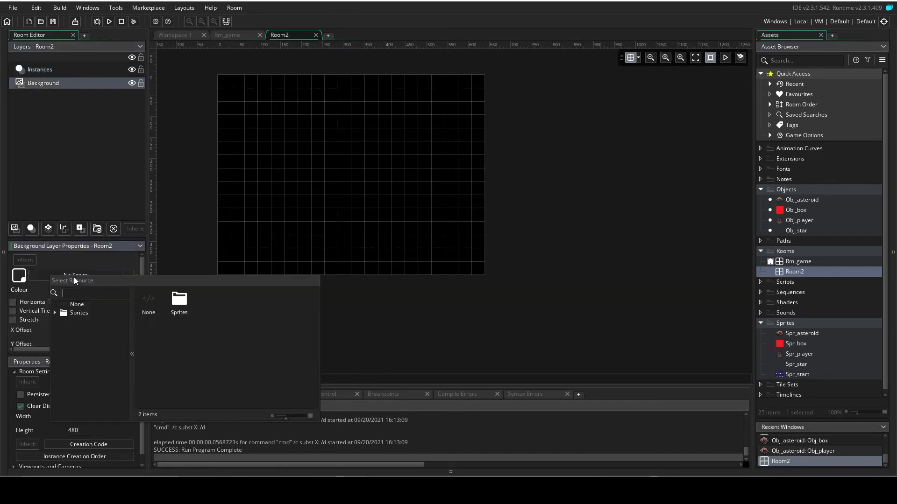
{"action": "double_click", "coordinate": [173, 303]}
{"action": "left_click", "coordinate": [314, 309]}
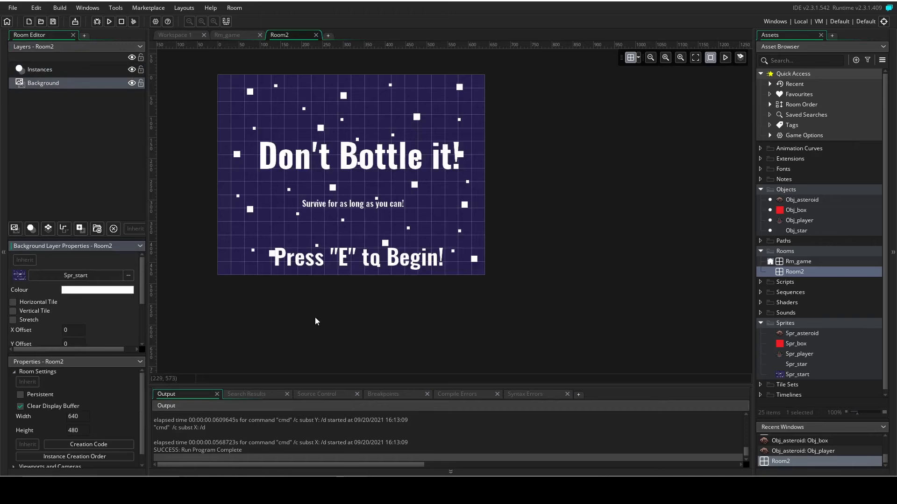
Rename Room2 as Rm_start.
{"action": "middle_click_drag", "start_coordinate": [550, 240], "coordinate": [584, 256]}
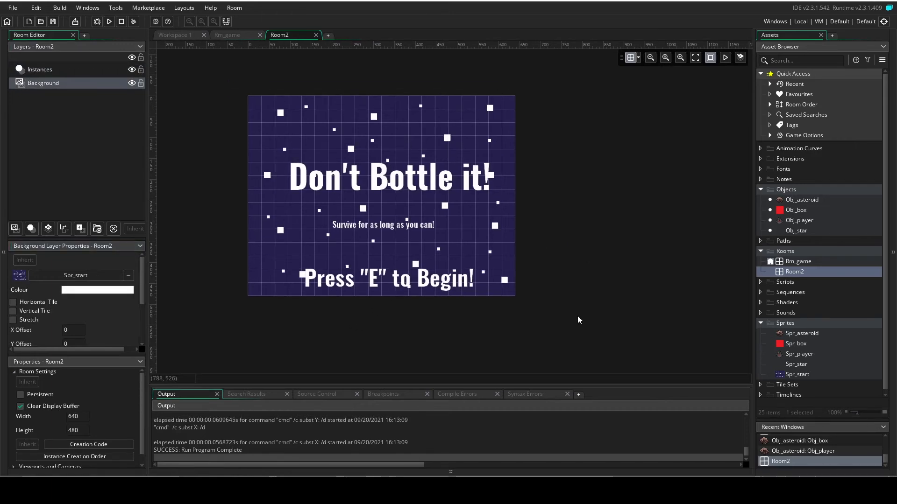
{"action": "right_click", "coordinate": [802, 271]}
{"action": "left_click", "coordinate": [721, 327]}
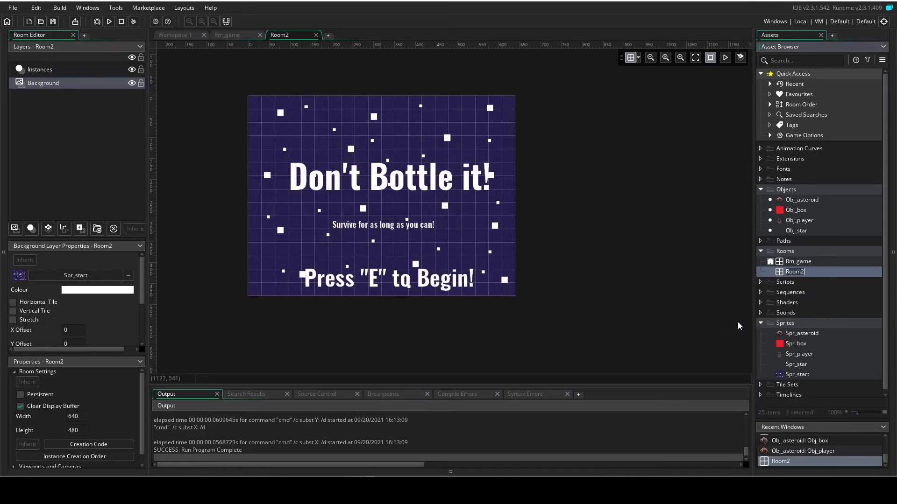
{"action": "type", "text": "Roo"}
{"action": "key", "text": "BackSpace"}
{"action": "key", "text": "BackSpace"}
{"action": "type", "text": "m_start"}
Move Rm_start above Rm_game in the room order and test-run the game to check the start screen.
{"action": "left_click", "coordinate": [772, 273]}
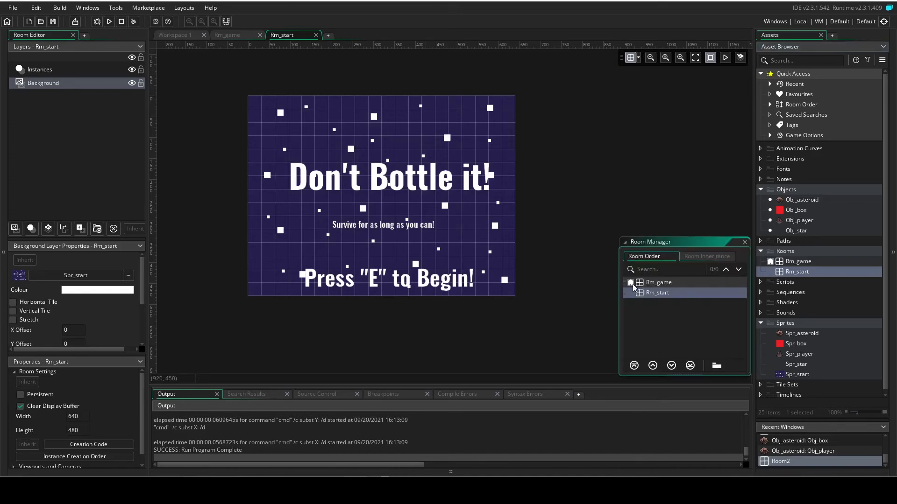
{"action": "left_click_drag", "start_coordinate": [650, 292], "coordinate": [654, 286]}
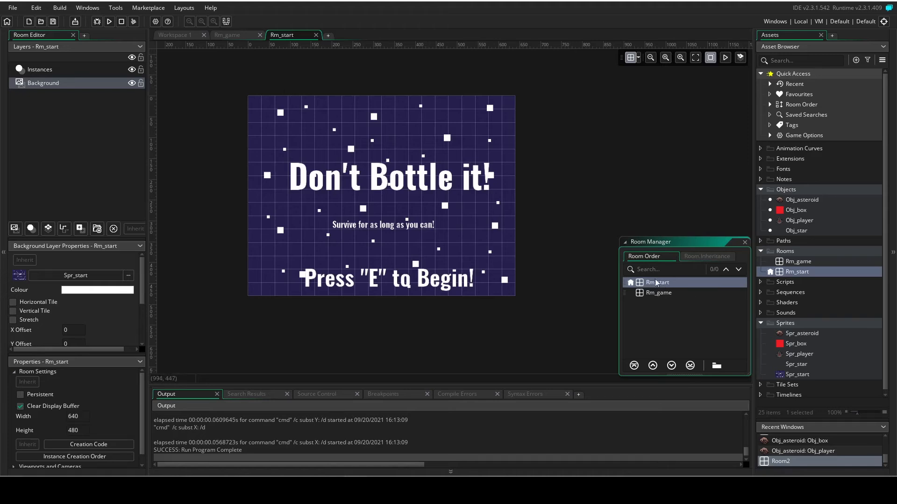
{"action": "left_click", "coordinate": [745, 242]}
{"action": "key", "text": "F5"}
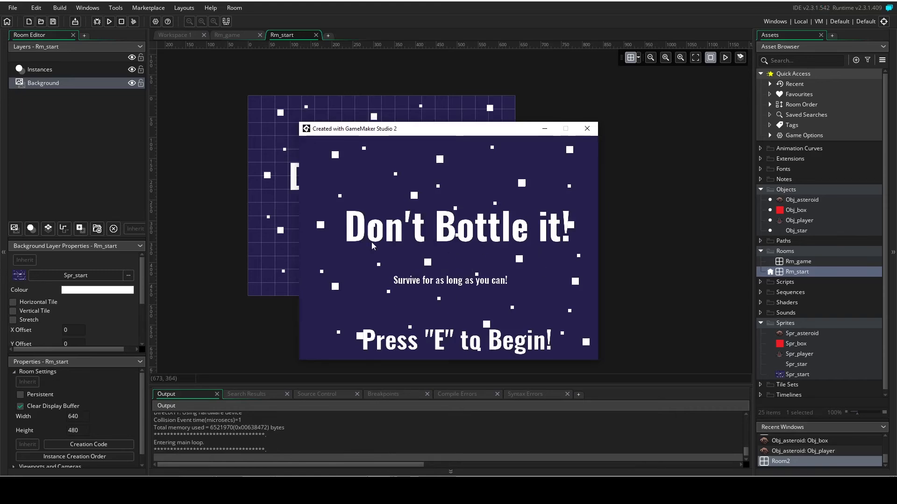
{"action": "left_click", "coordinate": [587, 133]}
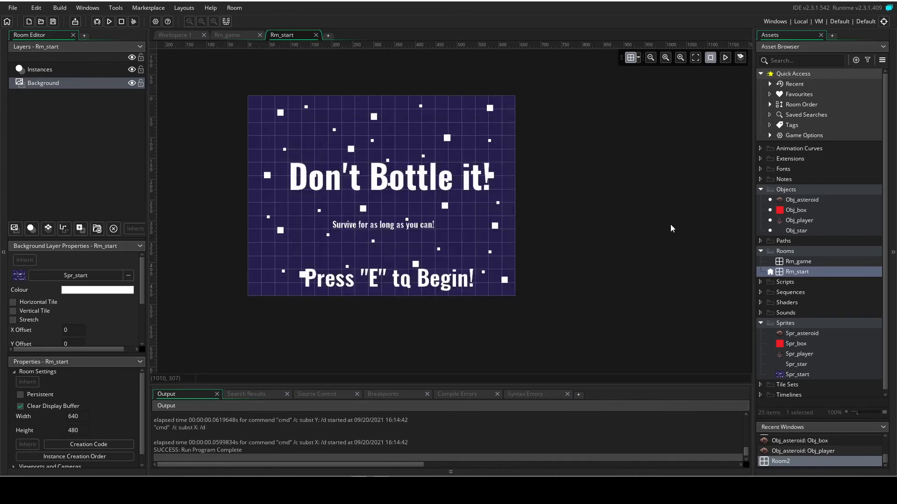
Create a new object without a sprite and make it persistent.
{"action": "right_click", "coordinate": [784, 189]}
{"action": "mouse_move", "coordinate": [794, 193]}
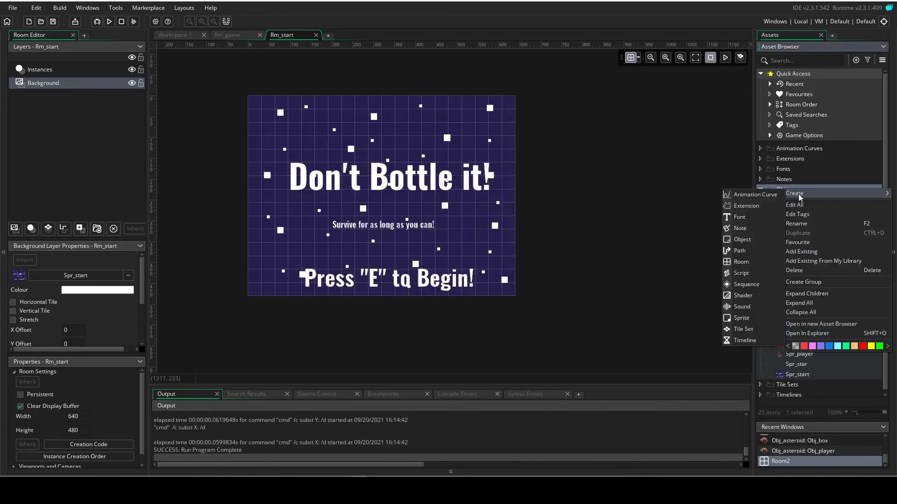
{"action": "left_click", "coordinate": [754, 243]}
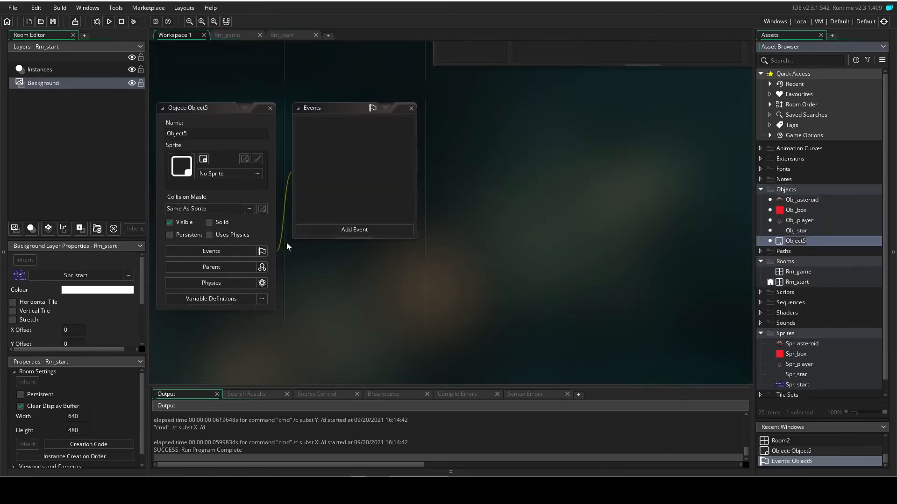
{"action": "left_click", "coordinate": [182, 235]}
Place one Object5 instance in the top-left corner of Rm_start on the Instances layer.
{"action": "double_click", "coordinate": [793, 282]}
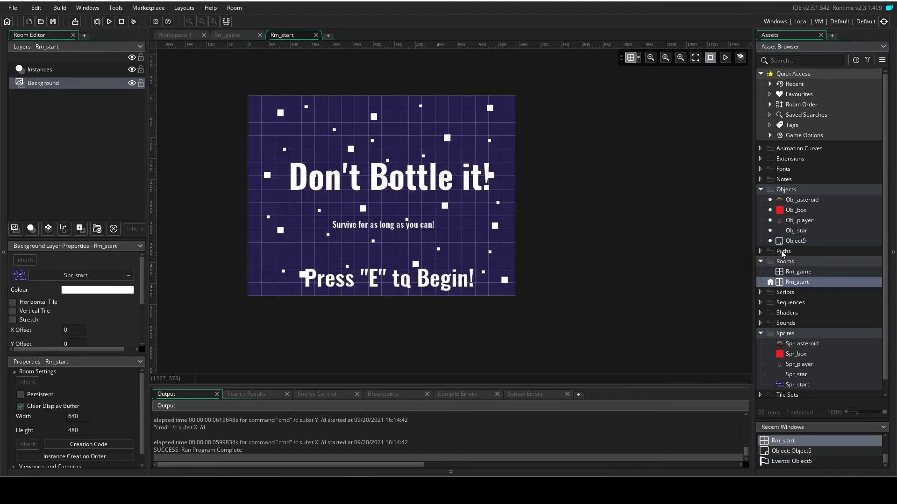
{"action": "left_click_drag", "start_coordinate": [792, 241], "coordinate": [760, 239]}
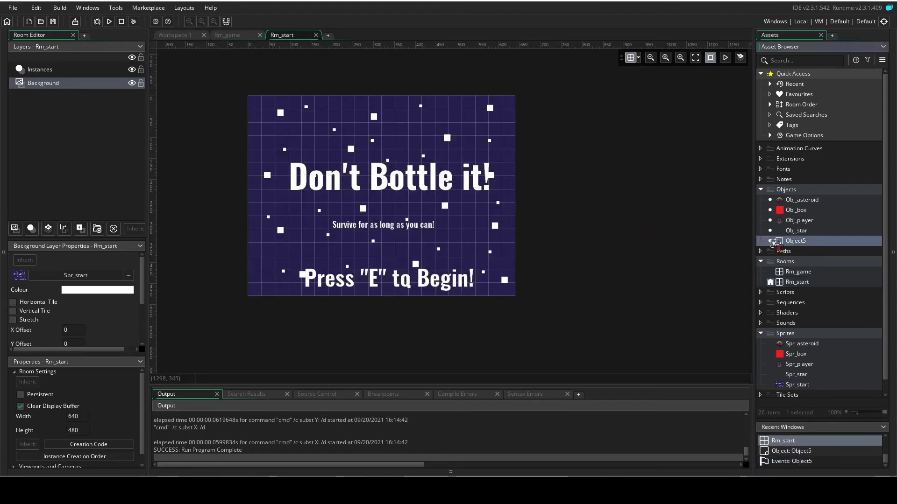
{"action": "left_click", "coordinate": [38, 70]}
{"action": "left_click_drag", "start_coordinate": [796, 241], "coordinate": [256, 104]}
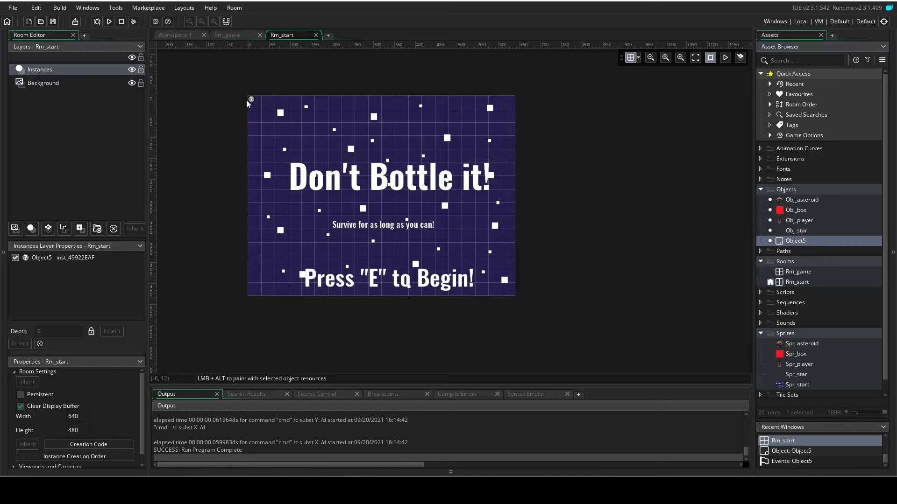
Open Object5 and rename it as Obj_game.
{"action": "double_click", "coordinate": [794, 241]}
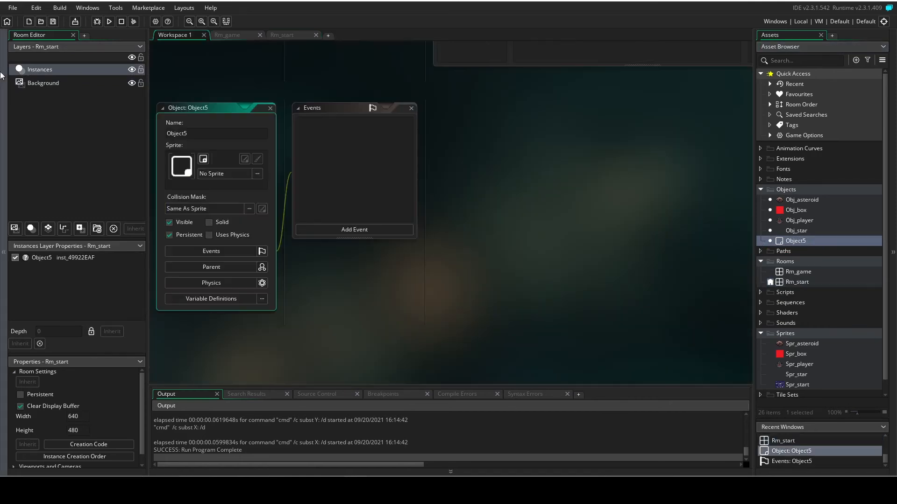
{"action": "left_click", "coordinate": [195, 135]}
{"action": "key", "text": "Left"}
{"action": "key", "text": "Left"}
{"action": "key", "text": "Left"}
{"action": "key", "text": "BackSpace"}
{"action": "key", "text": "BackSpace"}
{"action": "type", "text": "_game"}
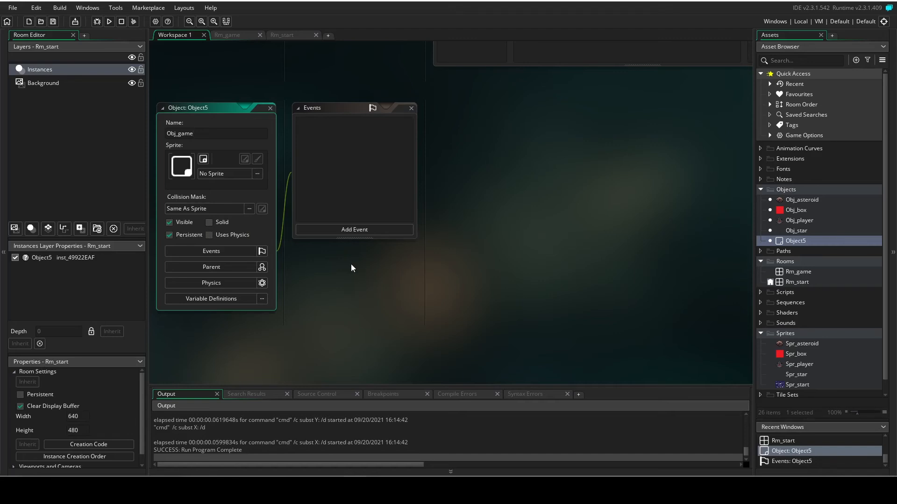
Add a Create event to Obj_game with a Set Alarm Countdown action that sets alarm 0 to 60.
{"action": "left_click", "coordinate": [373, 229]}
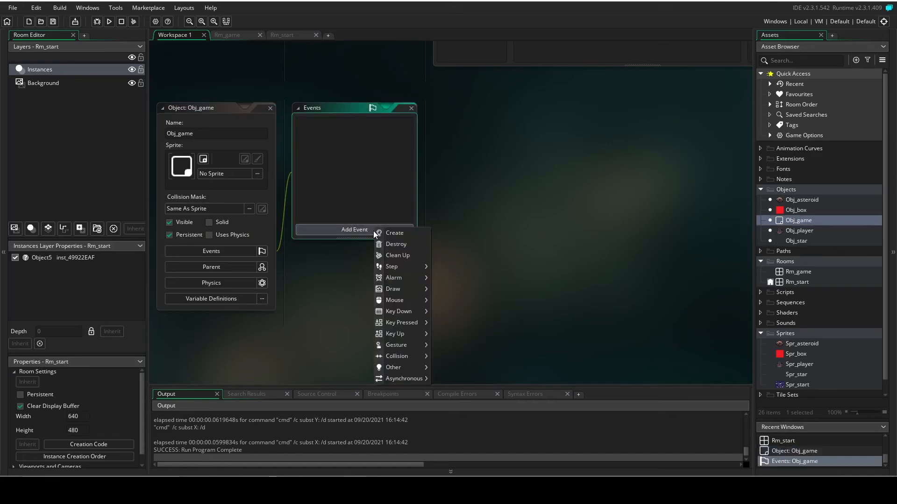
{"action": "left_click", "coordinate": [397, 235]}
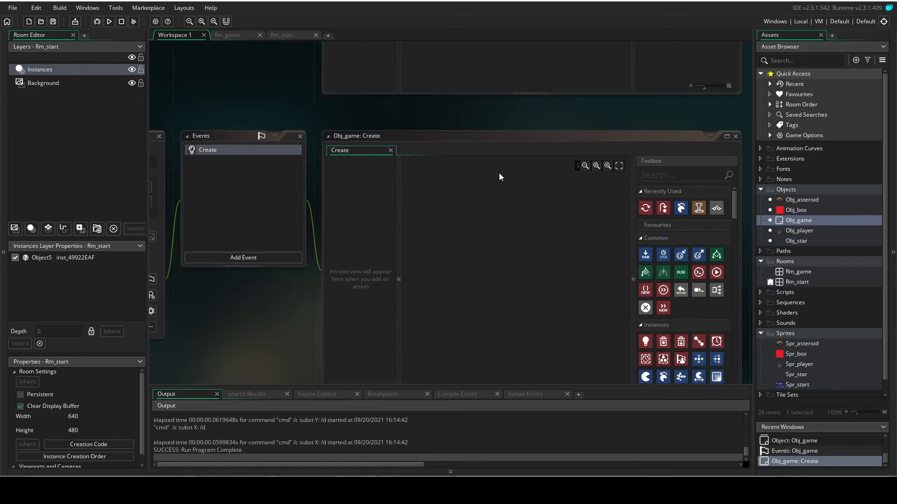
{"action": "middle_click_drag", "start_coordinate": [534, 119], "coordinate": [539, 88]}
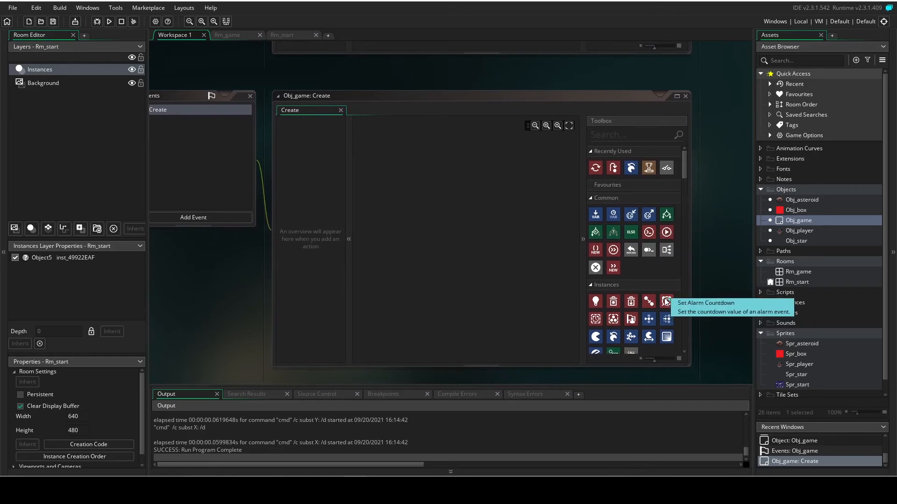
{"action": "left_click_drag", "start_coordinate": [666, 301], "coordinate": [416, 202]}
{"action": "left_click_drag", "start_coordinate": [455, 233], "coordinate": [395, 221]}
{"action": "type", "text": "60"}
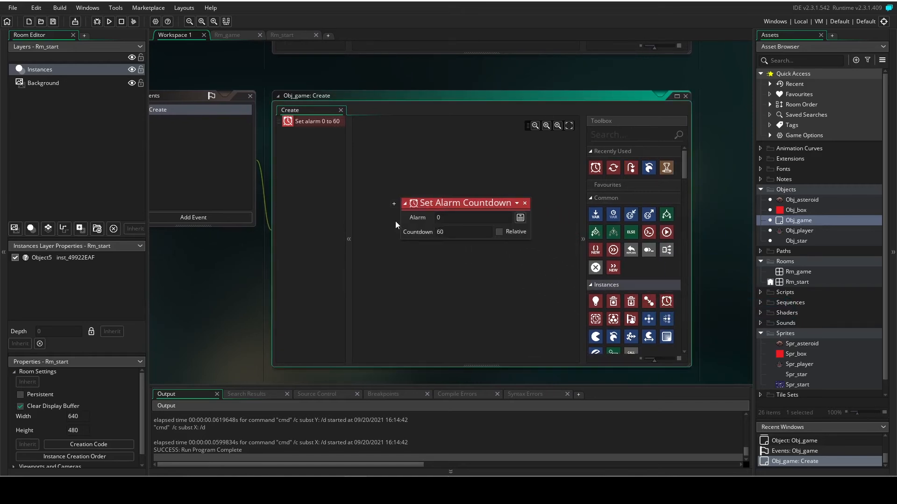
{"action": "left_click", "coordinate": [437, 256]}
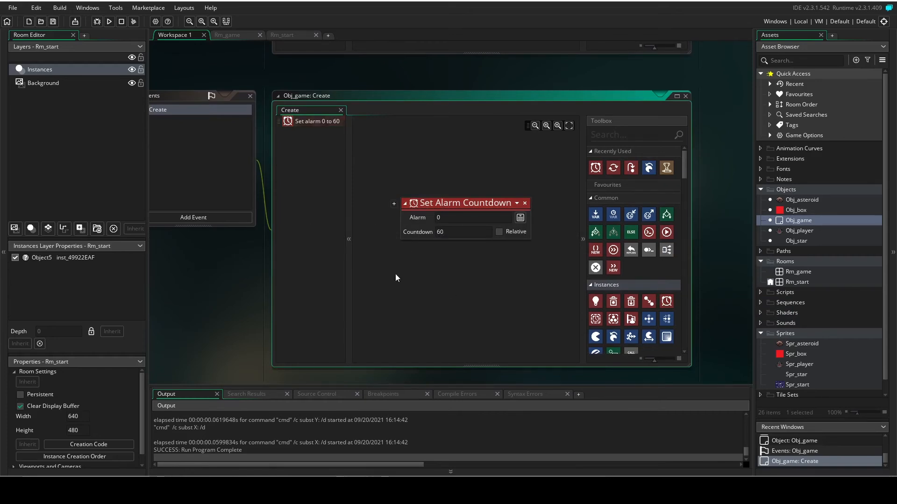
Add an Alarm 0 event to Obj_game.
{"action": "middle_click_drag", "start_coordinate": [330, 70], "coordinate": [380, 69]}
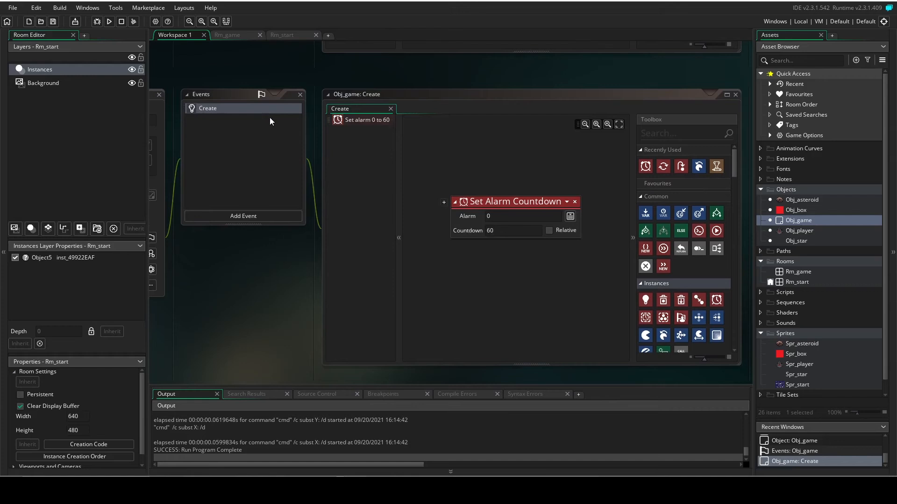
{"action": "mouse_move", "coordinate": [483, 83]}
{"action": "middle_mouse_down"}
{"action": "mouse_move", "coordinate": [467, 82]}
{"action": "mouse_move", "coordinate": [489, 68]}
{"action": "middle_mouse_up"}
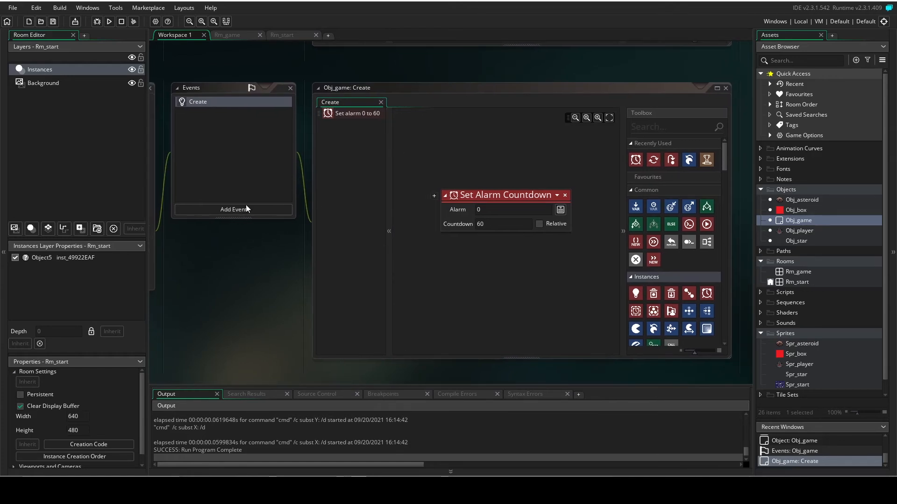
{"action": "left_click", "coordinate": [223, 214]}
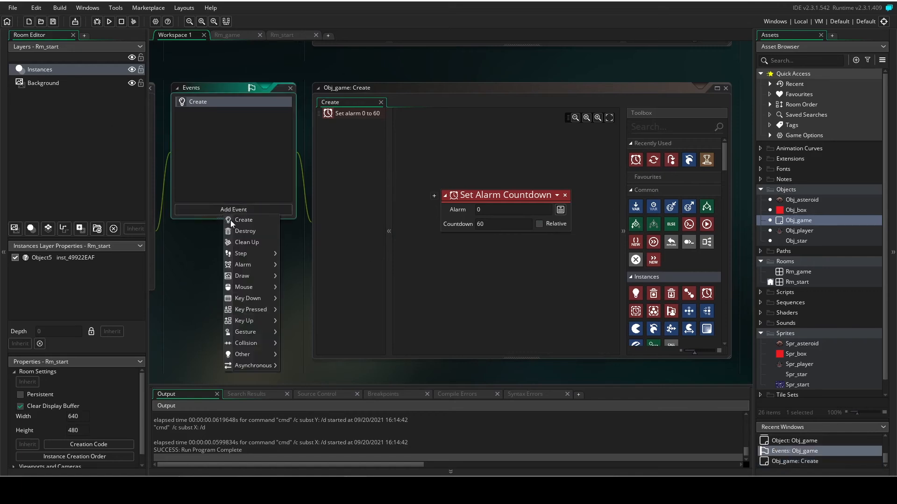
{"action": "mouse_move", "coordinate": [250, 266]}
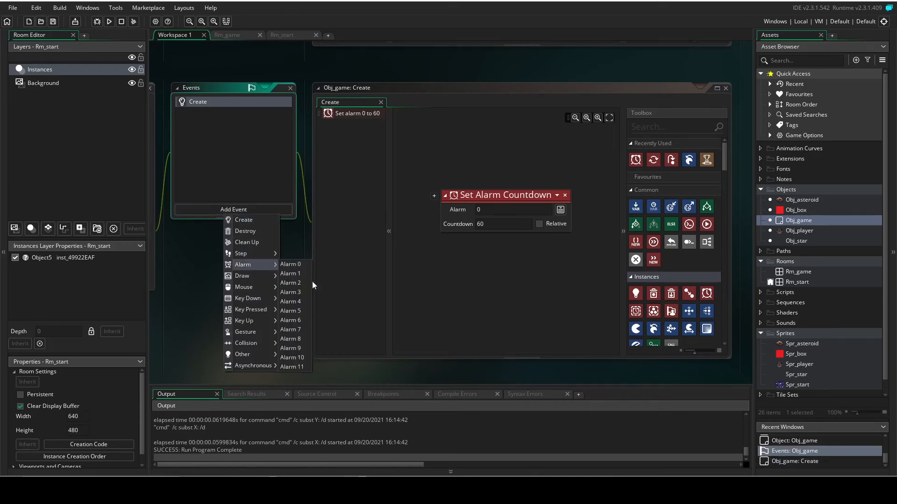
{"action": "left_click", "coordinate": [285, 264]}
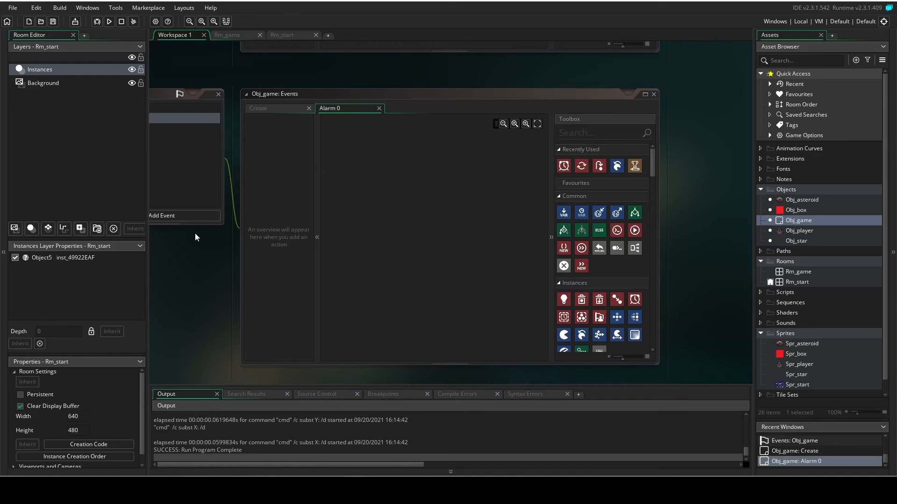
Find the Set Score action, add it to the Alarm 0 event, and clear the action search.
{"action": "left_click", "coordinate": [568, 137]}
{"action": "type", "text": "set"}
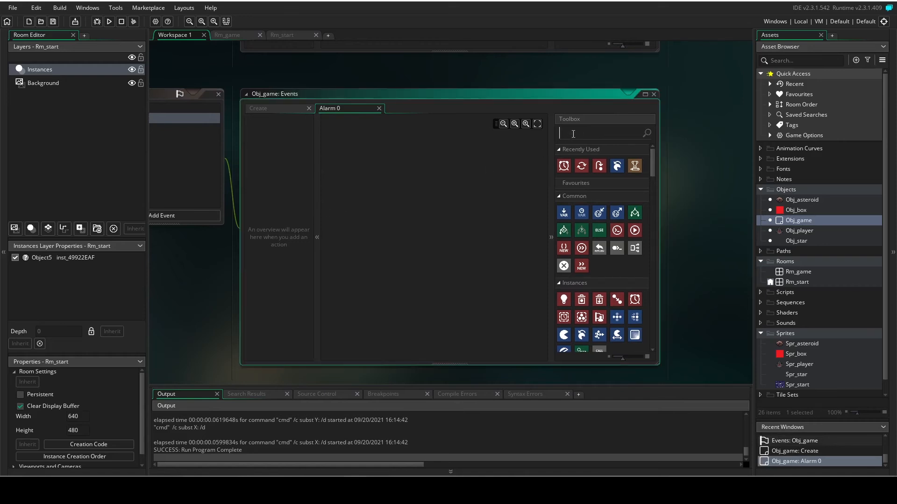
{"action": "type", "text": " score"}
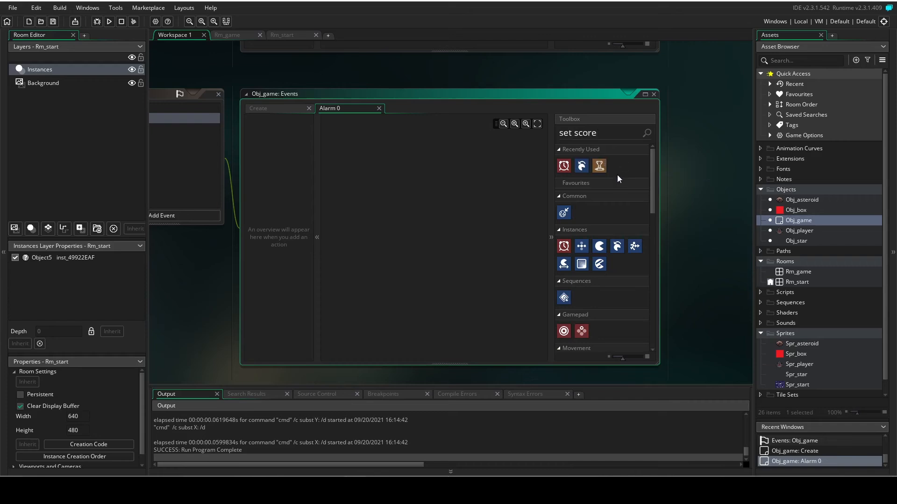
{"action": "scroll", "coordinate": [595, 234], "scroll_direction": "down", "scroll_amount": 6}
{"action": "scroll", "coordinate": [595, 252], "scroll_direction": "down", "scroll_amount": 5}
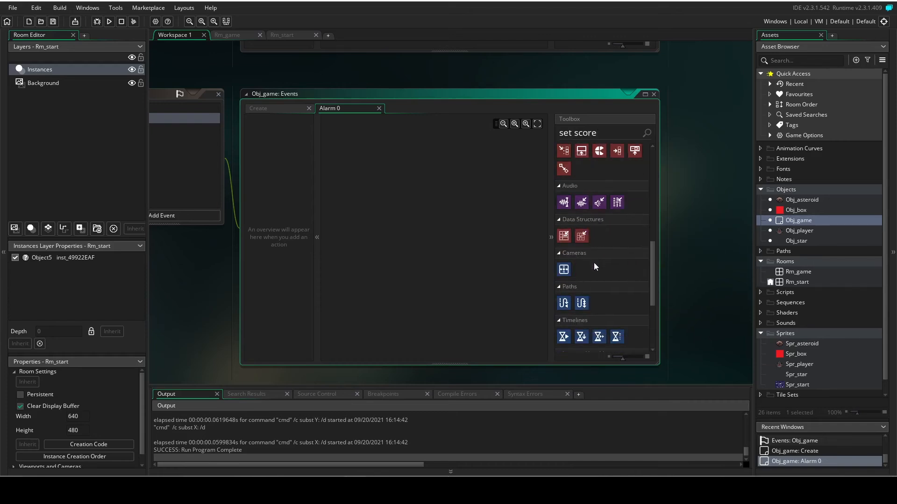
{"action": "left_click_drag", "start_coordinate": [564, 244], "coordinate": [412, 204]}
{"action": "scroll", "coordinate": [571, 218], "scroll_direction": "up", "scroll_amount": 4}
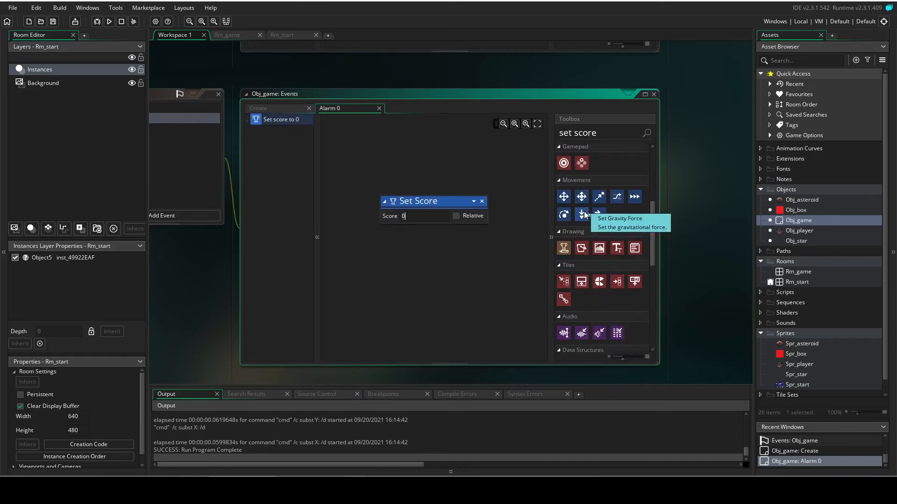
{"action": "scroll", "coordinate": [585, 206], "scroll_direction": "up", "scroll_amount": 4}
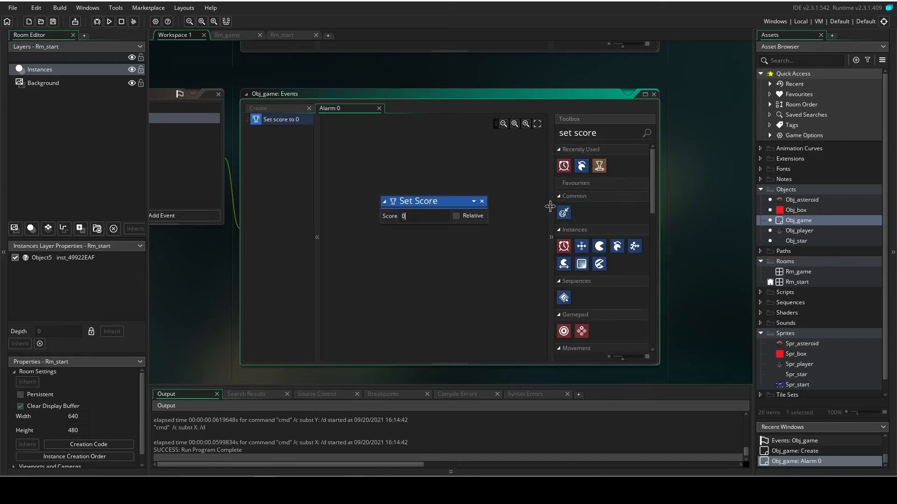
{"action": "left_click", "coordinate": [600, 133]}
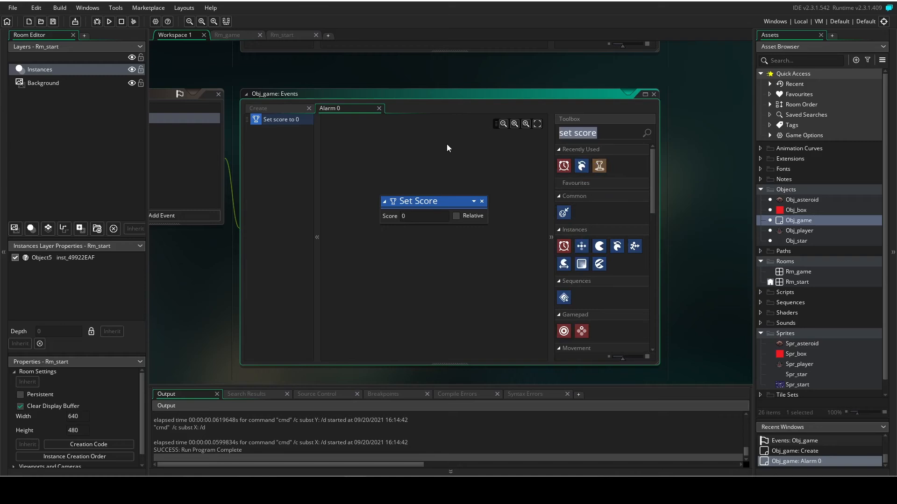
{"action": "key", "text": "BackSpace"}
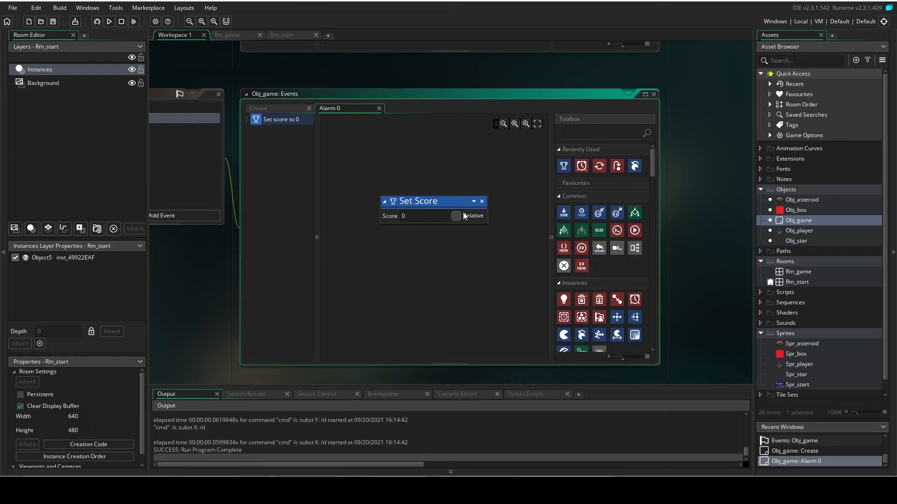
Set the Set Score action's value to 1 and make it relative.
{"action": "double_click", "coordinate": [404, 216]}
{"action": "type", "text": "1"}
{"action": "left_click", "coordinate": [456, 216]}
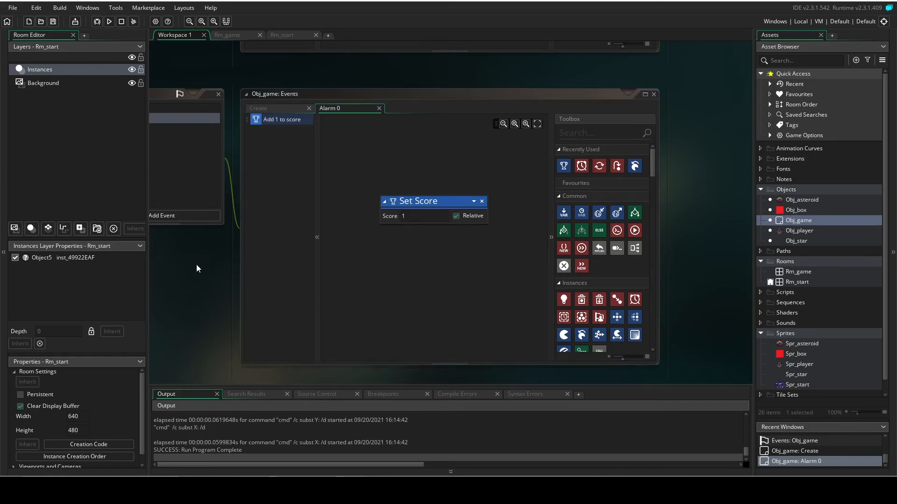
Add a Set Alarm Countdown action below Set Score in the Alarm 0 event, setting alarm 0 to 60.
{"action": "middle_click_drag", "start_coordinate": [186, 261], "coordinate": [281, 274]}
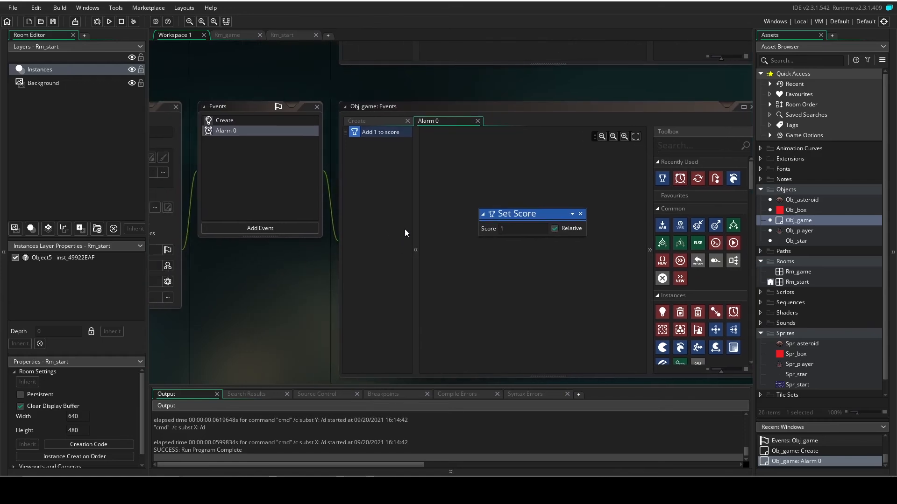
{"action": "left_click_drag", "start_coordinate": [680, 178], "coordinate": [511, 254]}
{"action": "type", "text": "67"}
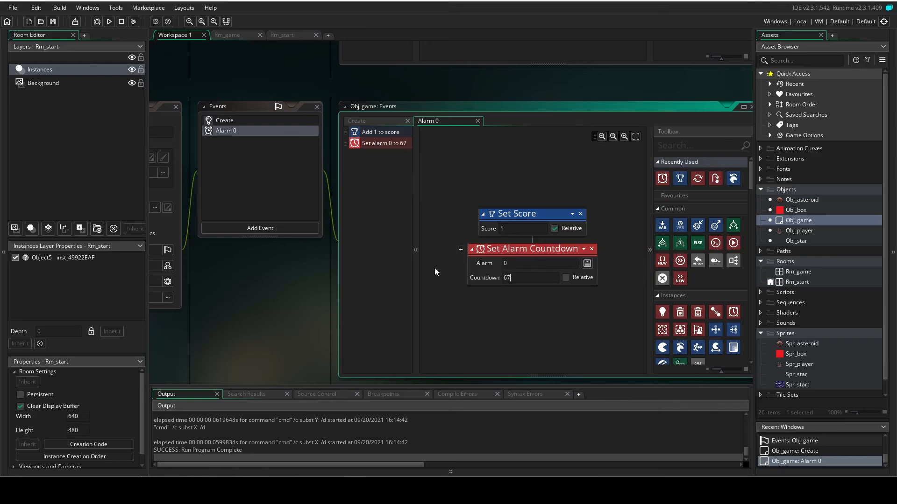
{"action": "key", "text": "BackSpace"}
{"action": "type", "text": "0"}
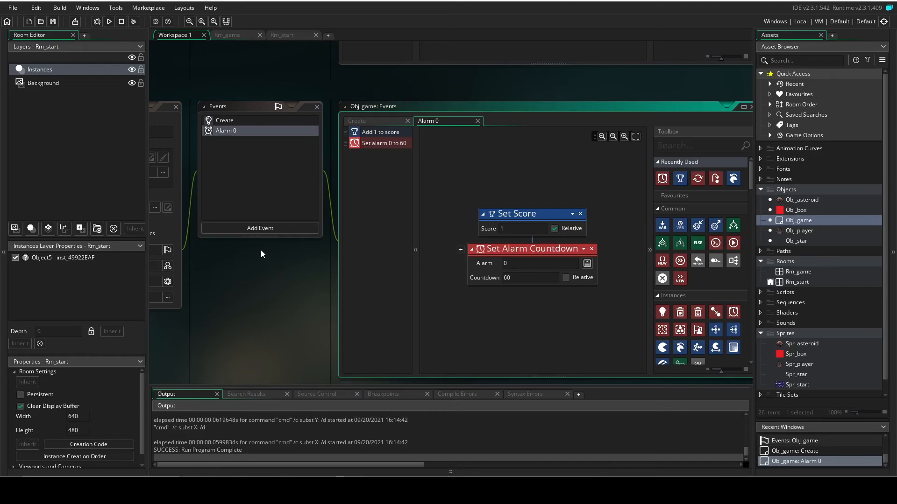
Add a Draw GUI event to Obj_game.
{"action": "scroll", "coordinate": [265, 249], "scroll_direction": "up", "scroll_amount": 1}
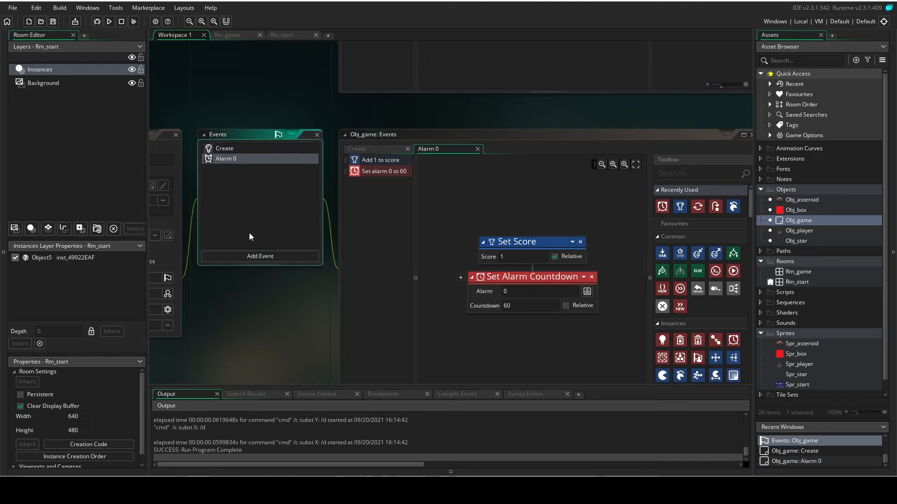
{"action": "left_click", "coordinate": [276, 257]}
{"action": "mouse_move", "coordinate": [312, 322]}
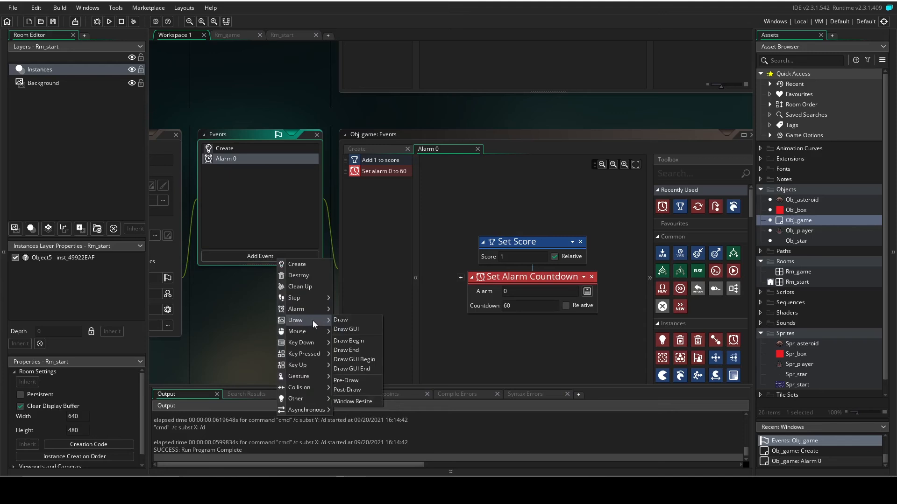
{"action": "left_click", "coordinate": [352, 329]}
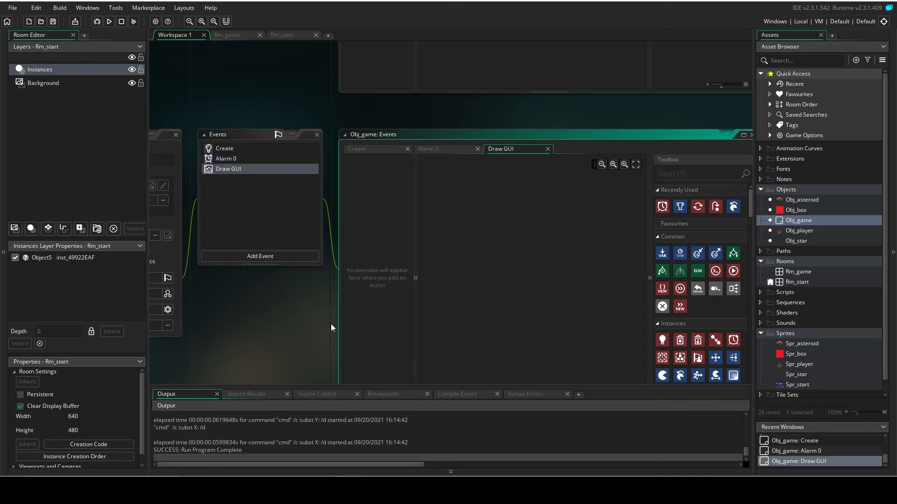
{"action": "scroll", "coordinate": [253, 271], "scroll_direction": "up", "scroll_amount": 1}
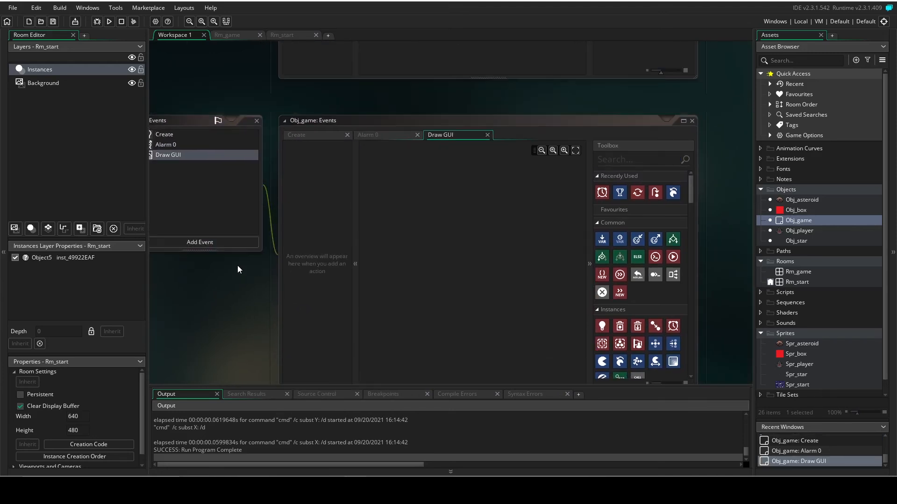
{"action": "middle_click_drag", "start_coordinate": [253, 295], "coordinate": [271, 268]}
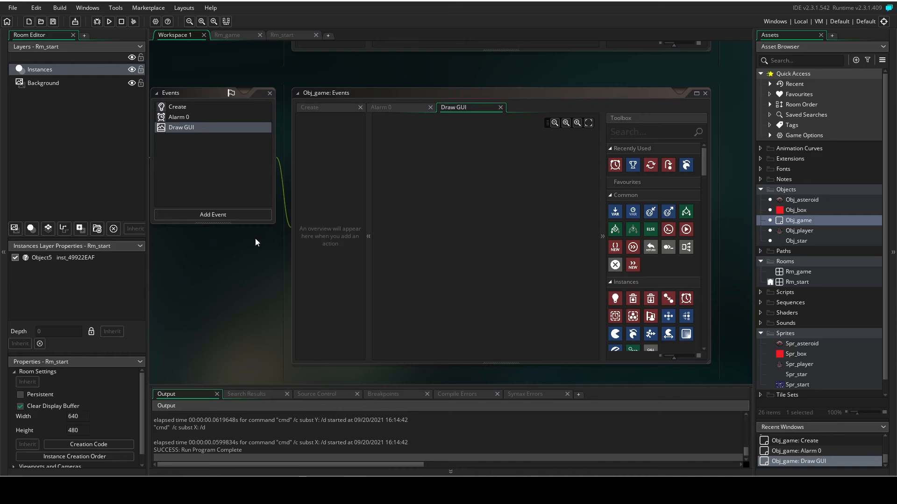
Find the switch actions and add a Switch with a nested Case to the Draw GUI event.
{"action": "left_click", "coordinate": [628, 134]}
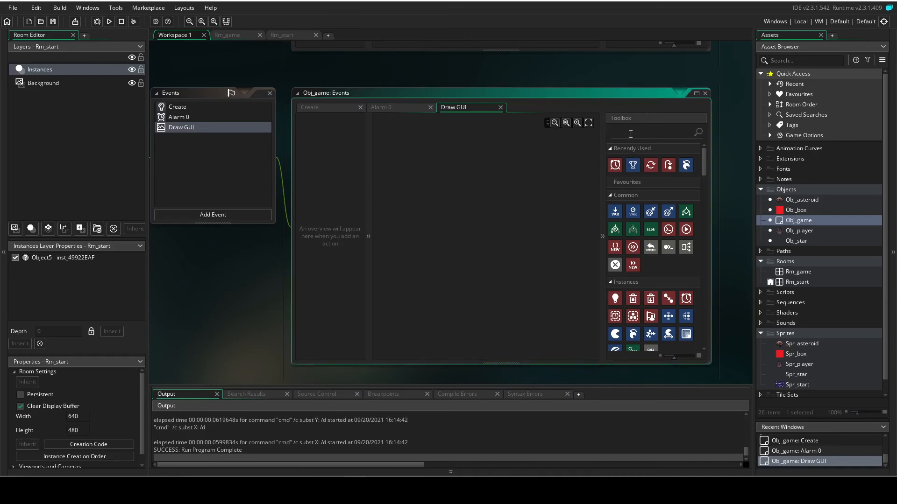
{"action": "type", "text": "swit"}
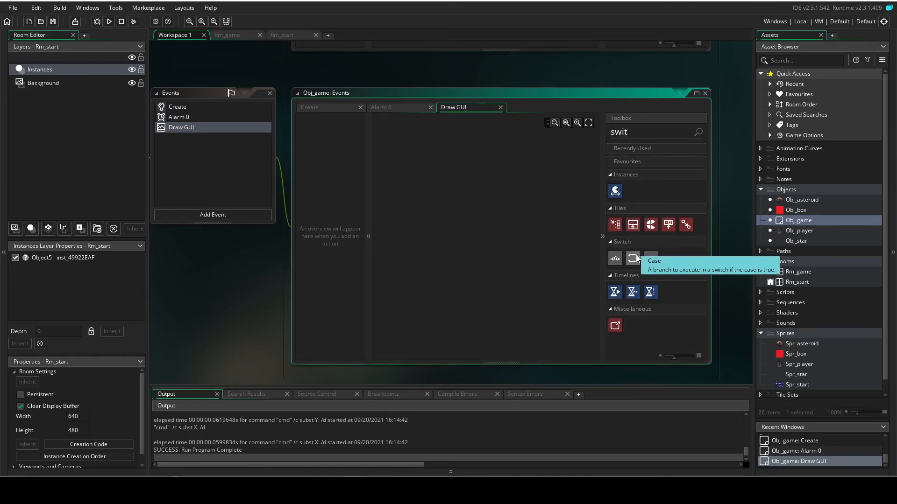
{"action": "mouse_move", "coordinate": [615, 259]}
{"action": "left_mouse_down"}
{"action": "mouse_move", "coordinate": [532, 243]}
{"action": "mouse_move", "coordinate": [457, 196]}
{"action": "left_mouse_up"}
{"action": "left_click_drag", "start_coordinate": [633, 258], "coordinate": [527, 237]}
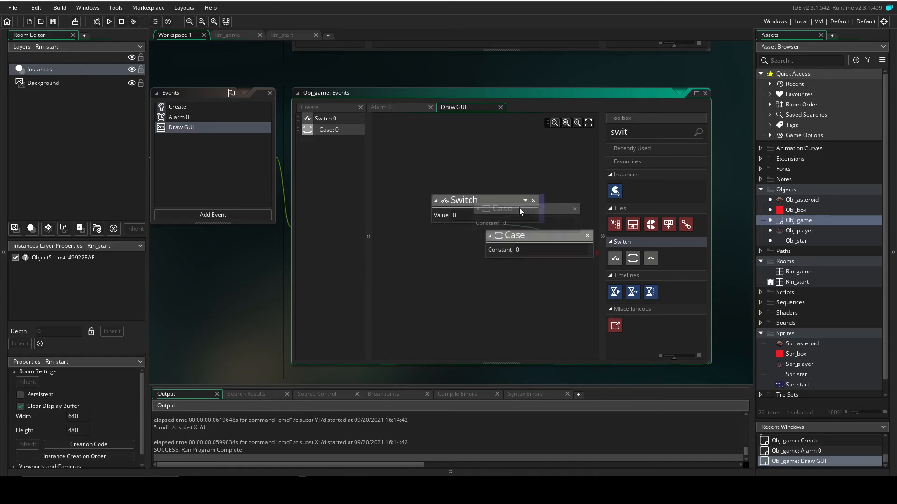
{"action": "middle_click_drag", "start_coordinate": [543, 203], "coordinate": [512, 177]}
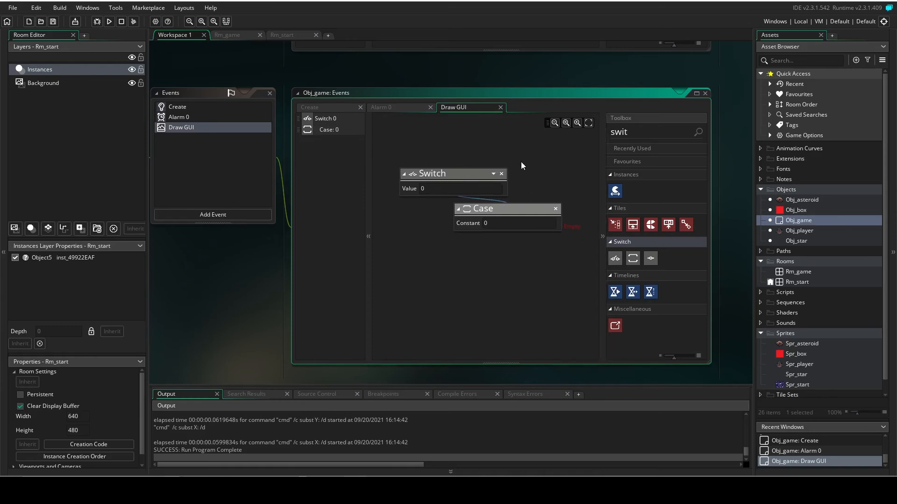
Set the Switch value to room and the Case constant to Rm_game in the Draw GUI event.
{"action": "left_click_drag", "start_coordinate": [444, 188], "coordinate": [401, 188]}
{"action": "type", "text": "room"}
{"action": "left_click", "coordinate": [446, 201]}
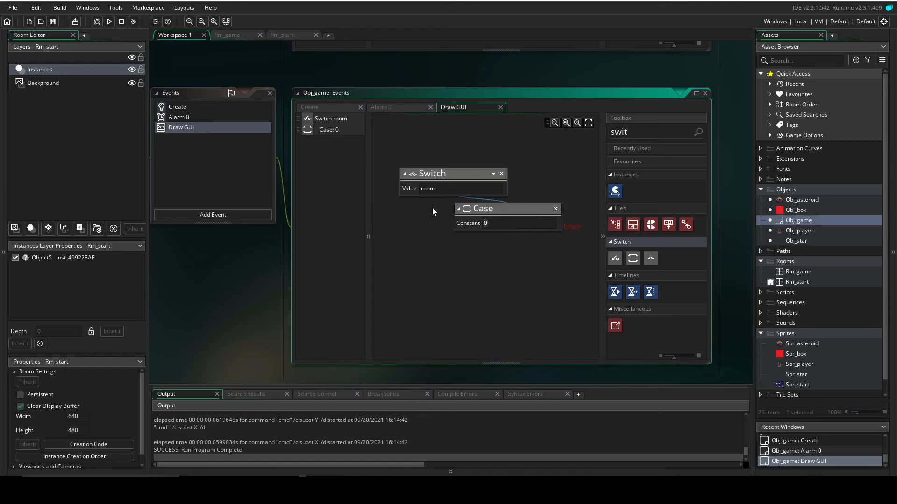
{"action": "type", "text": "Rm_game"}
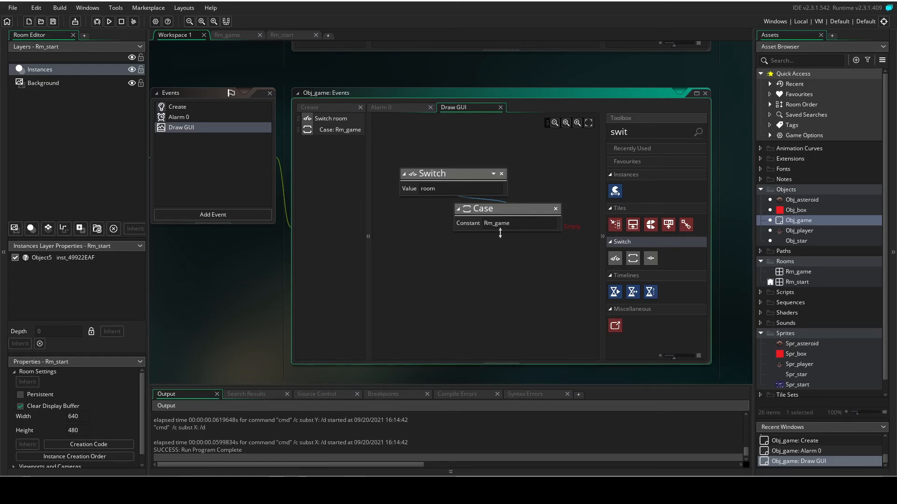
{"action": "mouse_move", "coordinate": [498, 273]}
{"action": "middle_mouse_down"}
{"action": "mouse_move", "coordinate": [458, 265]}
{"action": "mouse_move", "coordinate": [480, 275]}
{"action": "middle_mouse_up"}
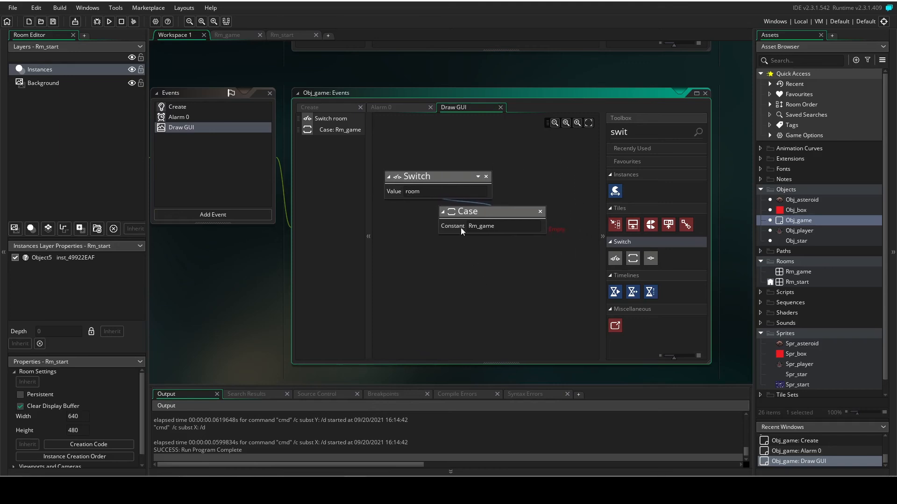
Find the drawing actions and place Set Draw Colour followed by Draw Instance Score inside the Rm_game case.
{"action": "left_click_drag", "start_coordinate": [627, 133], "coordinate": [603, 133]}
{"action": "key", "text": "BackSpace"}
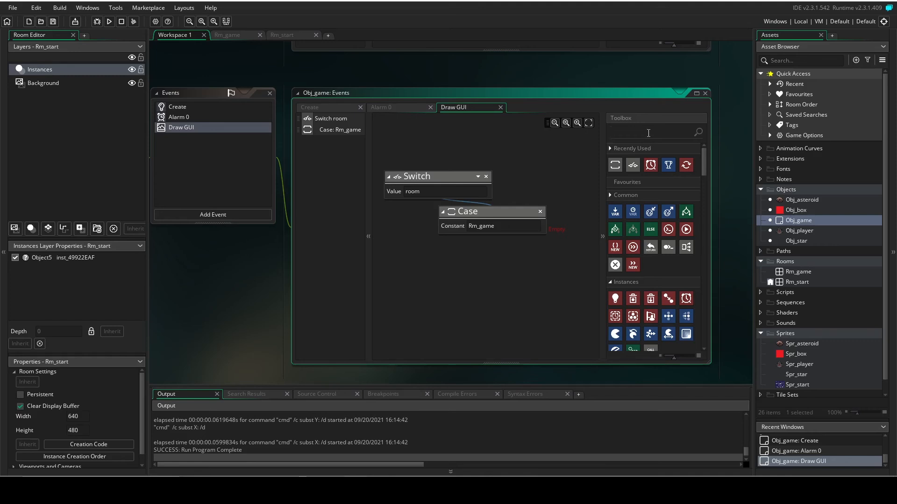
{"action": "type", "text": "draw"}
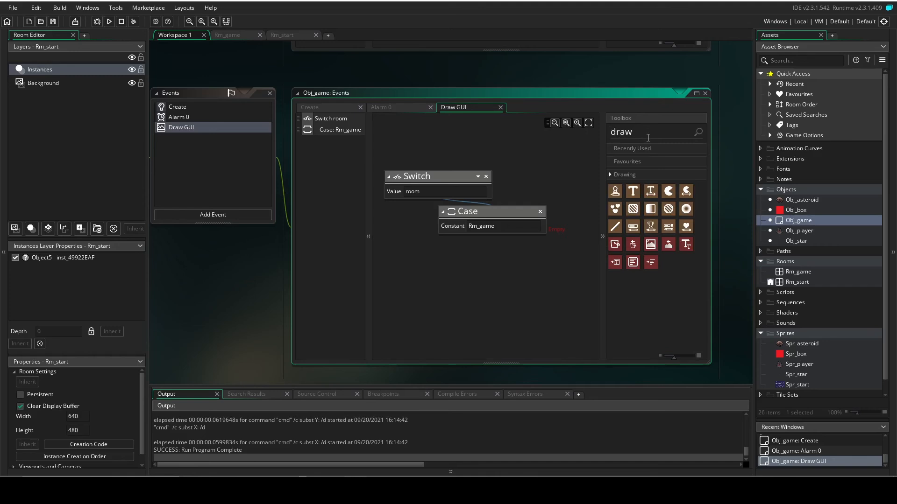
{"action": "left_click_drag", "start_coordinate": [650, 227], "coordinate": [556, 238]}
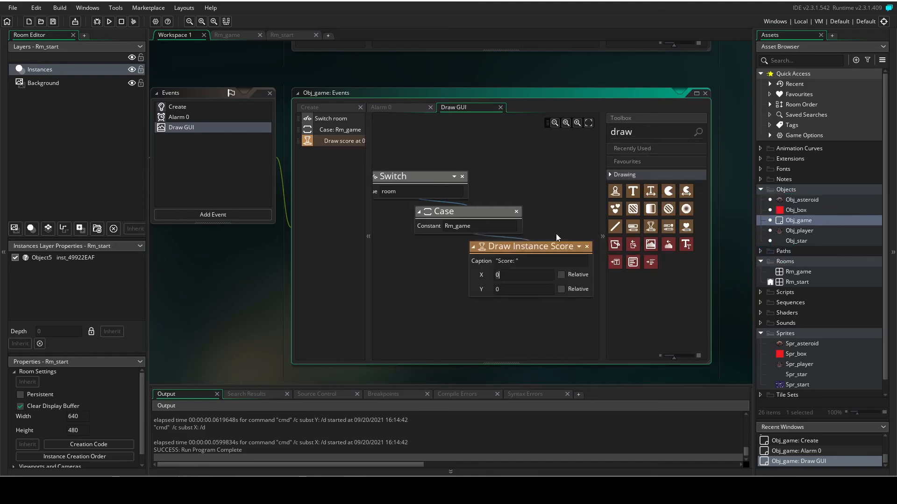
{"action": "mouse_move", "coordinate": [615, 244]}
{"action": "left_mouse_down"}
{"action": "mouse_move", "coordinate": [589, 247]}
{"action": "mouse_move", "coordinate": [518, 309]}
{"action": "left_mouse_up"}
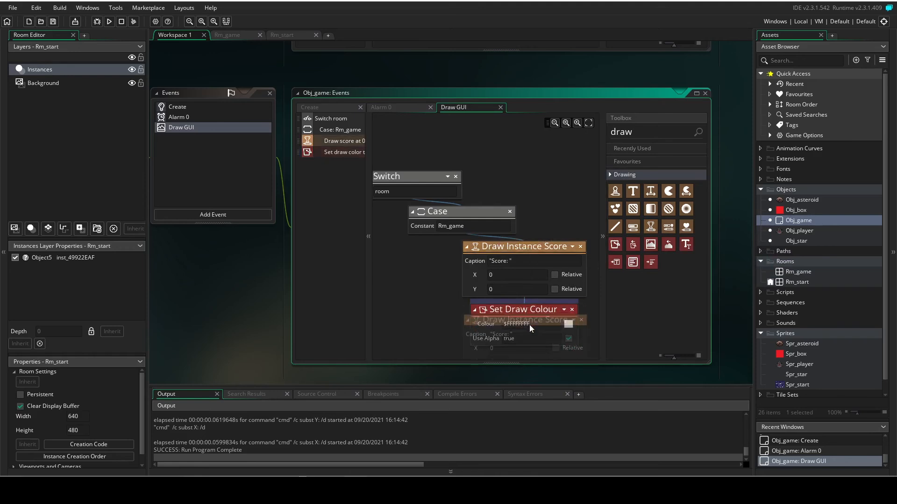
{"action": "mouse_move", "coordinate": [529, 310]}
{"action": "left_mouse_down"}
{"action": "mouse_move", "coordinate": [520, 242]}
{"action": "mouse_move", "coordinate": [526, 252]}
{"action": "left_mouse_up"}
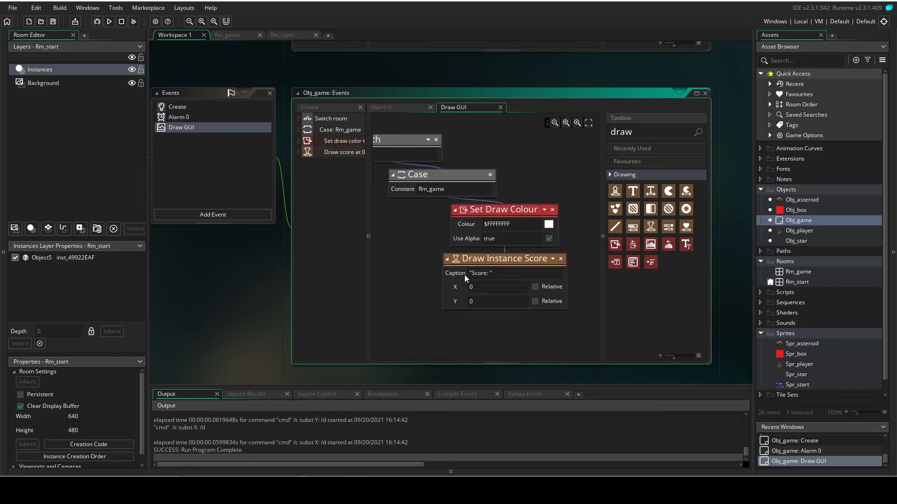
Set the Draw Instance Score caption to "Time Survived: " and its position to X 320, Y 10.
{"action": "mouse_move", "coordinate": [474, 276]}
{"action": "left_mouse_down"}
{"action": "mouse_move", "coordinate": [485, 276]}
{"action": "mouse_move", "coordinate": [473, 274]}
{"action": "left_mouse_up"}
{"action": "type", "text": "Time S"}
{"action": "key", "text": "BackSpace"}
{"action": "key", "text": "BackSpace"}
{"action": "type", "text": "u"}
{"action": "type", "text": "rvived:"}
{"action": "type", "text": "10"}
{"action": "type", "text": "320"}
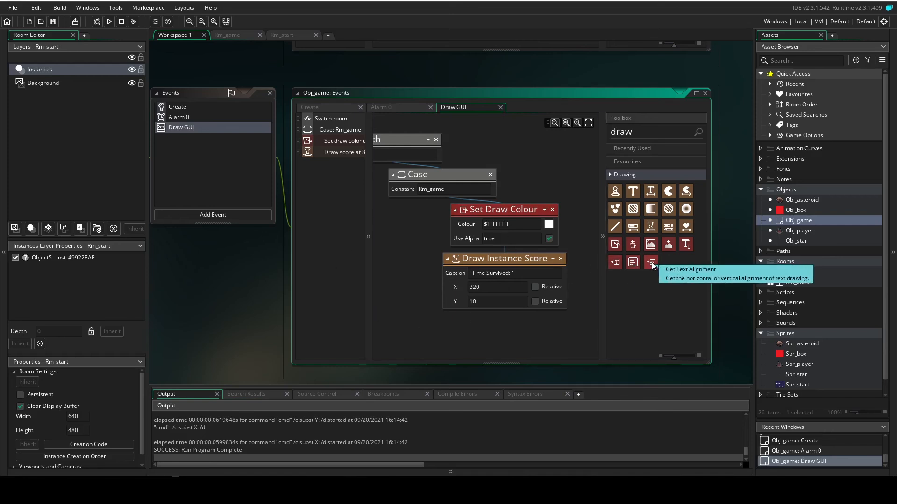
{"action": "mouse_move", "coordinate": [651, 263]}
{"action": "left_mouse_down"}
{"action": "mouse_move", "coordinate": [448, 221]}
{"action": "mouse_move", "coordinate": [452, 241]}
{"action": "left_mouse_up"}
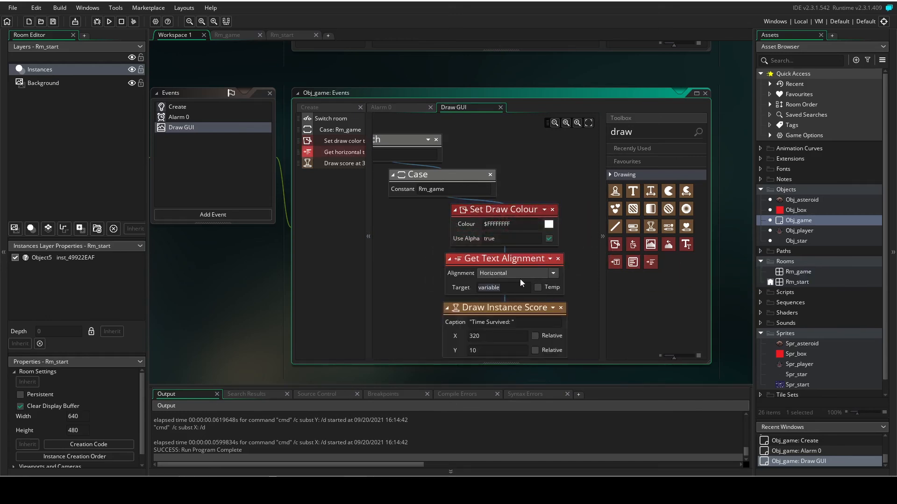
{"action": "left_click", "coordinate": [554, 274]}
{"action": "left_click", "coordinate": [477, 259]}
{"action": "left_click", "coordinate": [558, 259]}
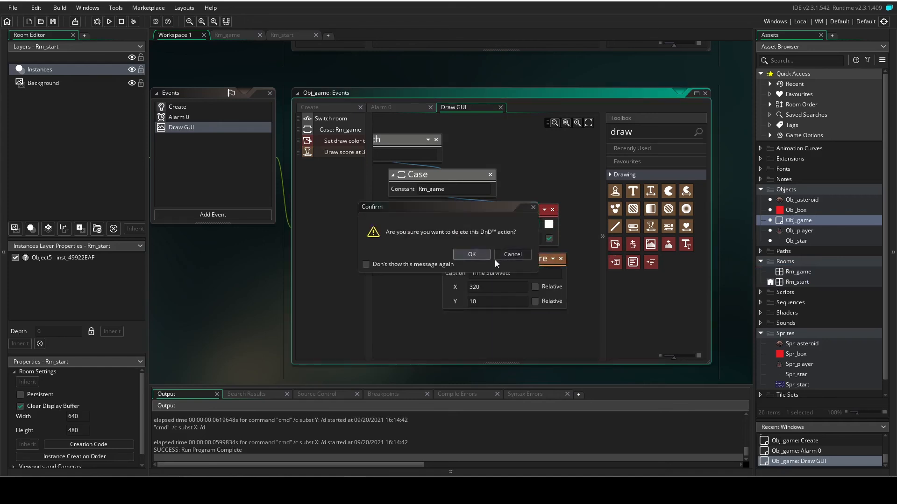
{"action": "left_click", "coordinate": [483, 257]}
Insert Set Text Alignment between Set Draw Colour and Draw Instance Score, with HAlign fa_center and VAlign fa_middle.
{"action": "left_click_drag", "start_coordinate": [687, 245], "coordinate": [686, 247]}
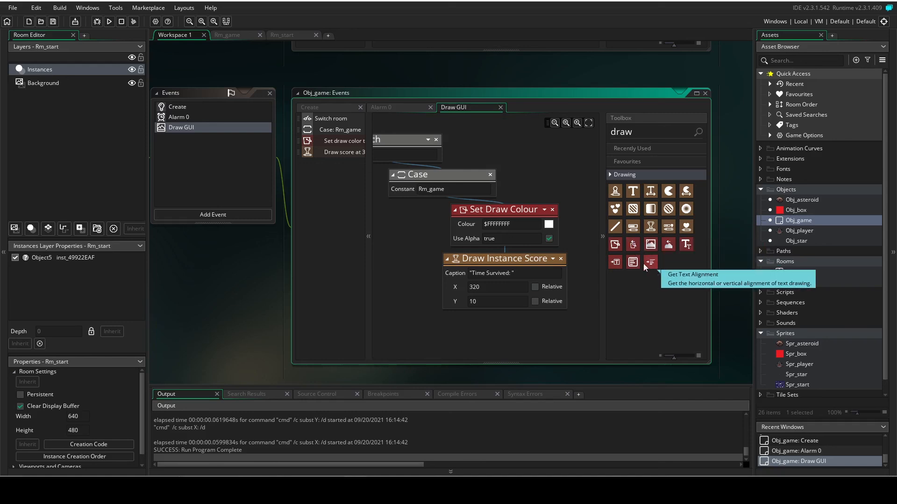
{"action": "left_click_drag", "start_coordinate": [633, 263], "coordinate": [511, 258]}
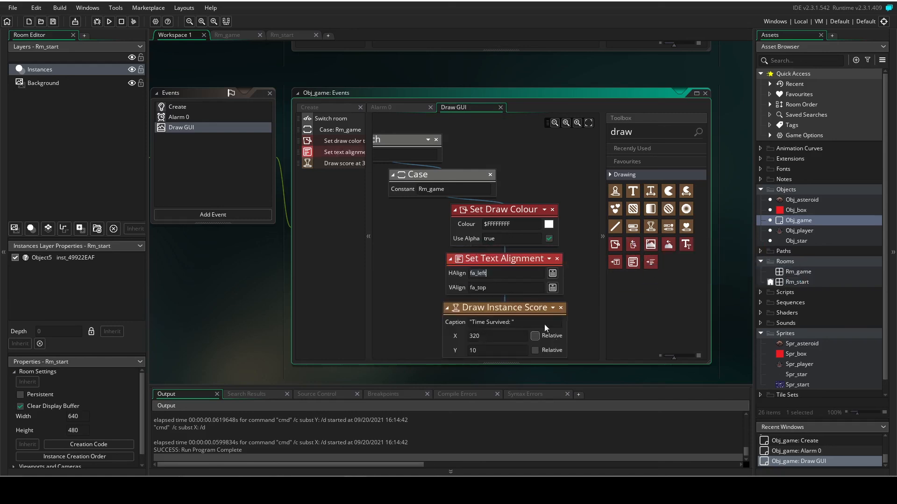
{"action": "left_click", "coordinate": [553, 274]}
{"action": "left_click", "coordinate": [568, 290]}
{"action": "left_click", "coordinate": [553, 288]}
{"action": "left_click", "coordinate": [567, 304]}
Add a Key Pressed event for the letter E to Obj_game.
{"action": "middle_click_drag", "start_coordinate": [211, 249], "coordinate": [307, 276]}
{"action": "left_click", "coordinate": [276, 239]}
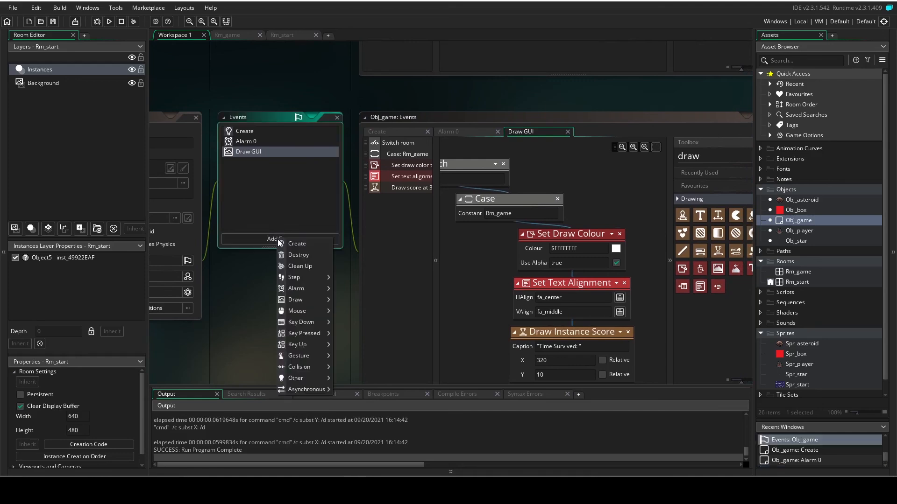
{"action": "mouse_move", "coordinate": [308, 334]}
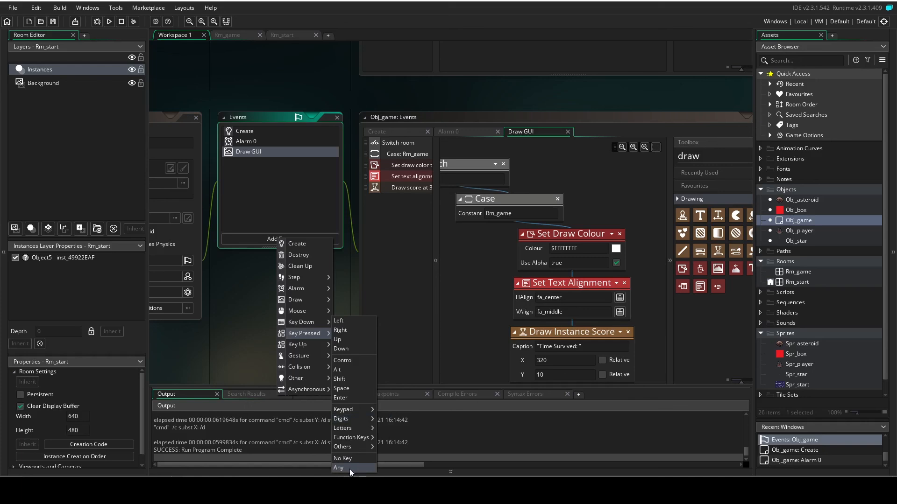
{"action": "mouse_move", "coordinate": [353, 426]}
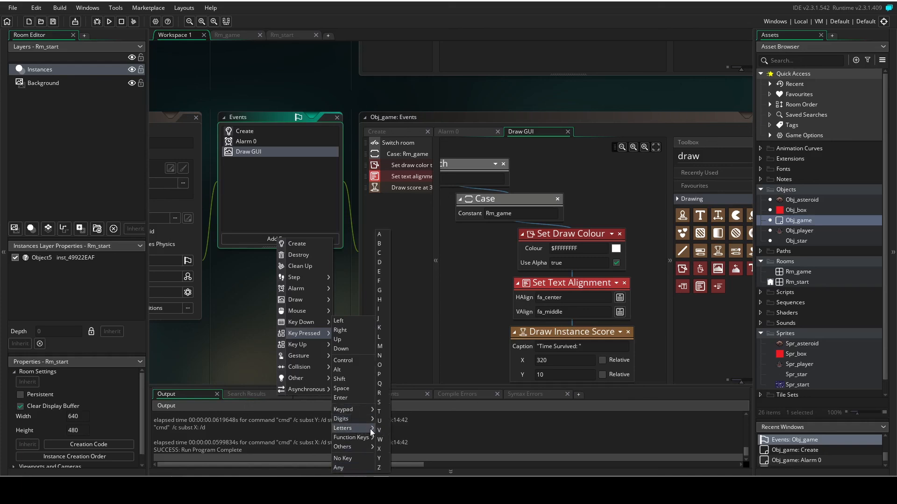
{"action": "left_click", "coordinate": [378, 273]}
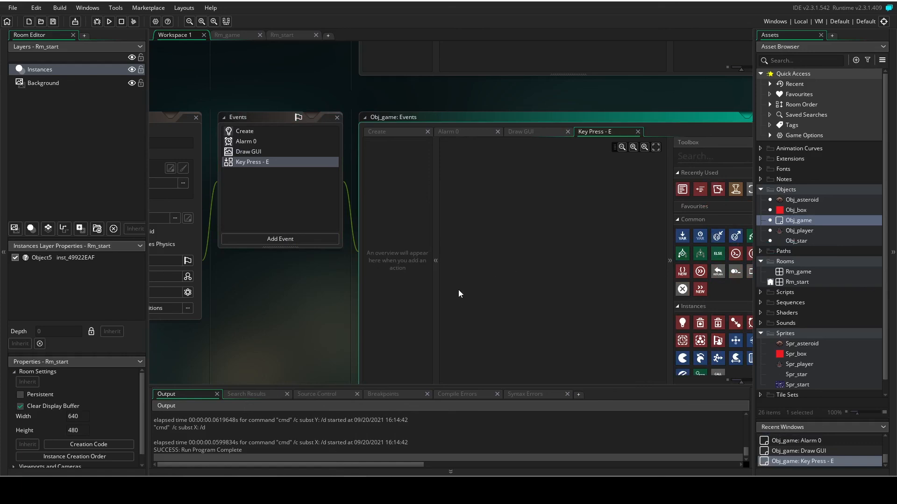
Find the Switch action, add it to the Key Press - E event, and set its value to room.
{"action": "middle_click_drag", "start_coordinate": [299, 304], "coordinate": [241, 291]}
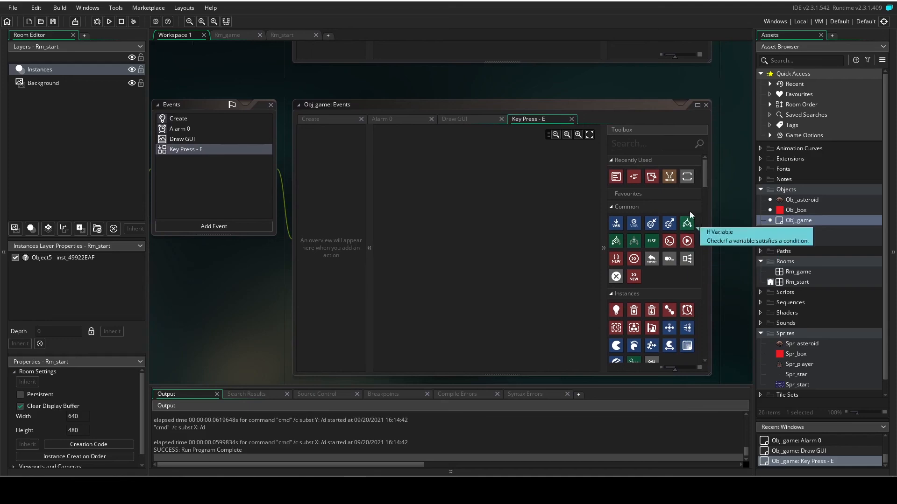
{"action": "left_click", "coordinate": [665, 148]}
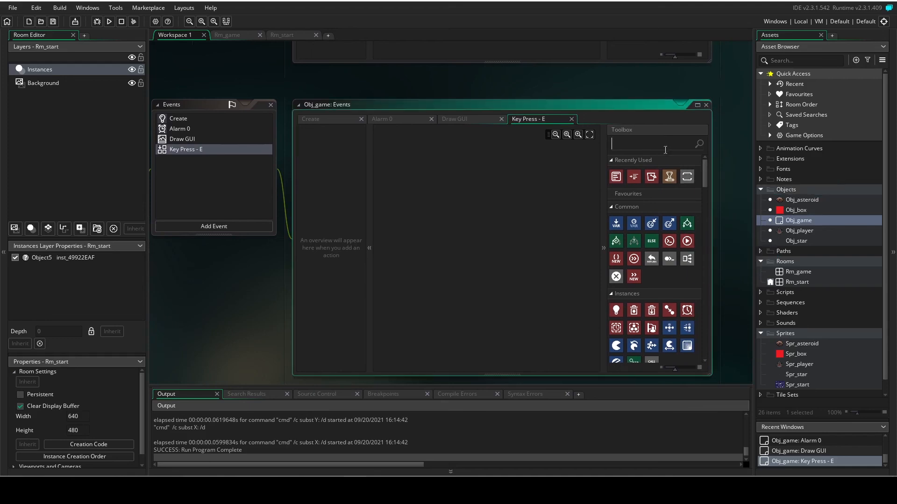
{"action": "type", "text": "switch"}
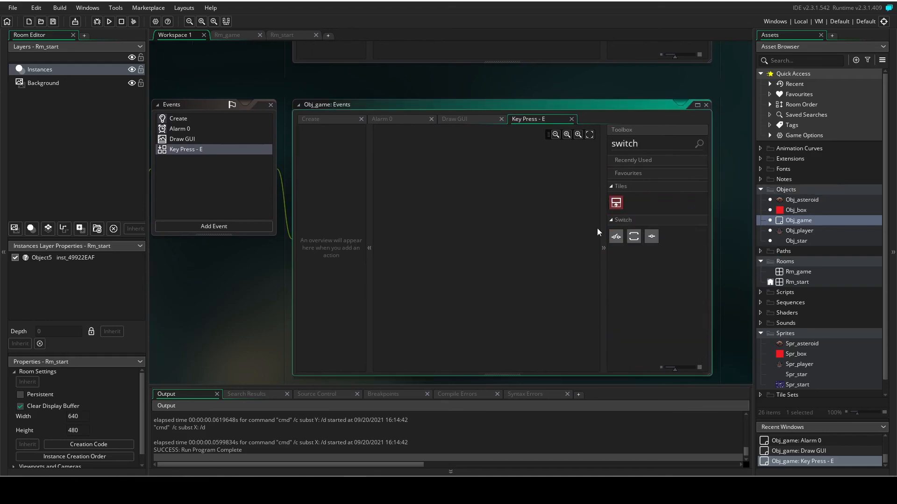
{"action": "left_click_drag", "start_coordinate": [616, 236], "coordinate": [464, 217]}
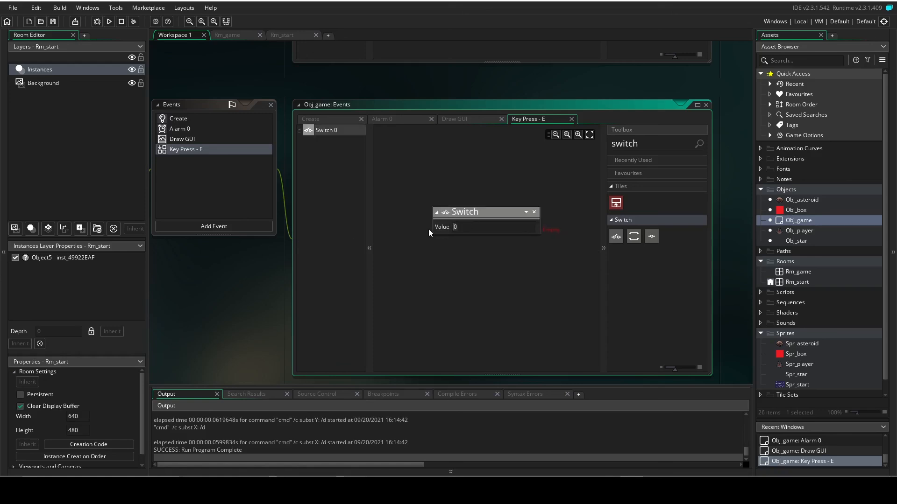
{"action": "type", "text": "room"}
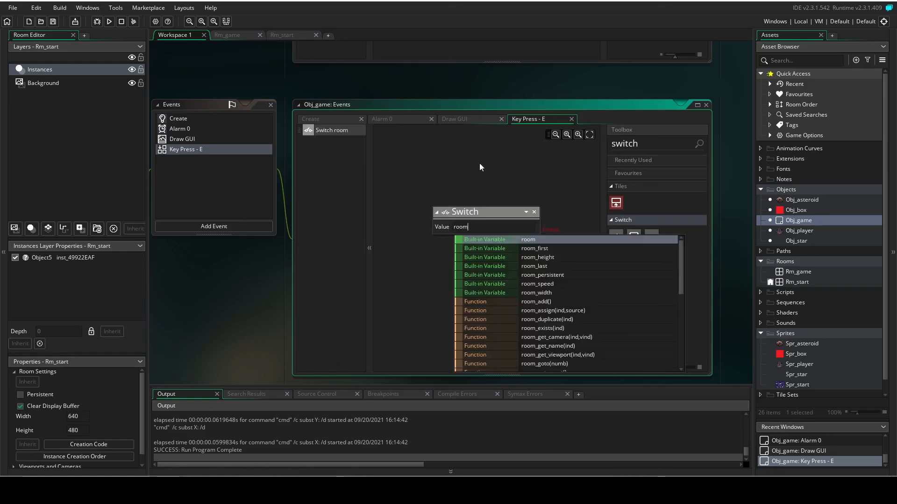
{"action": "left_click", "coordinate": [531, 241]}
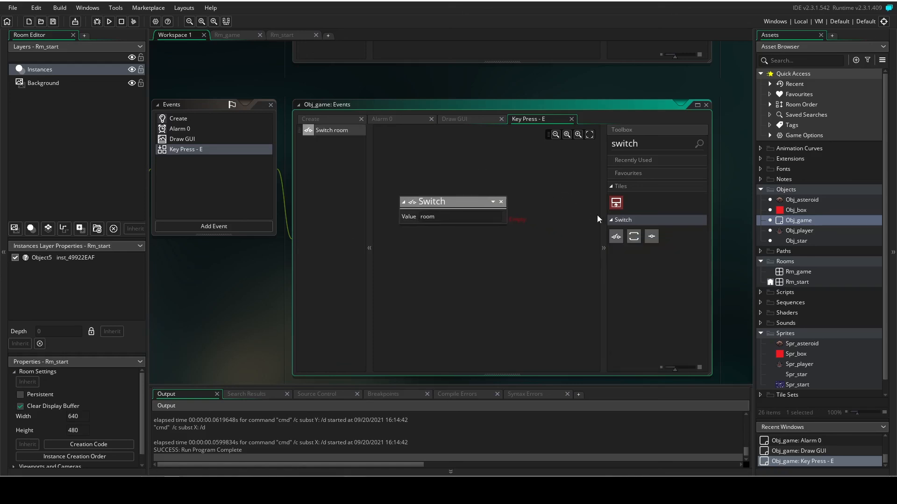
Add a Case inside the Key Press - E event's Switch with the constant Rm_start.
{"action": "left_click_drag", "start_coordinate": [637, 238], "coordinate": [507, 262]}
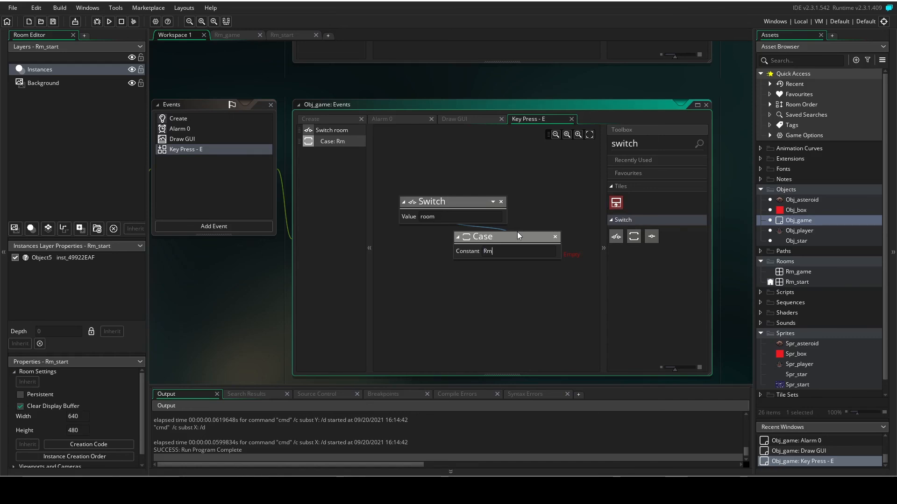
{"action": "type", "text": "m_start"}
{"action": "left_click", "coordinate": [417, 280]}
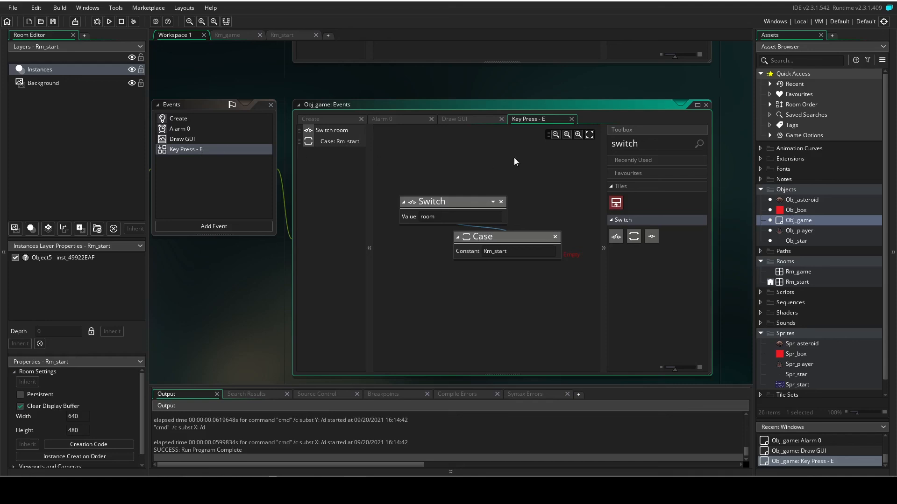
Find the Go To Next Room action and place it inside the Rm_start Case of the Key Press - E event.
{"action": "key", "text": "ctrl+a"}
{"action": "type", "text": "go"}
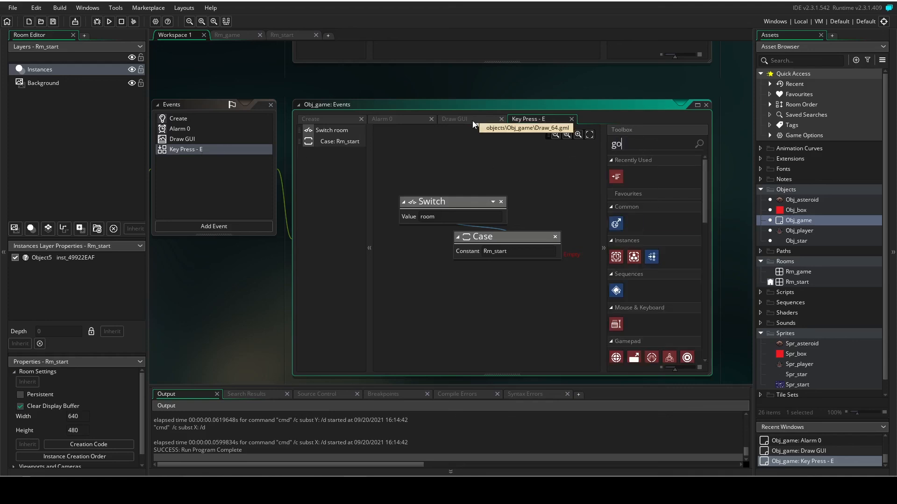
{"action": "type", "text": " to nex"}
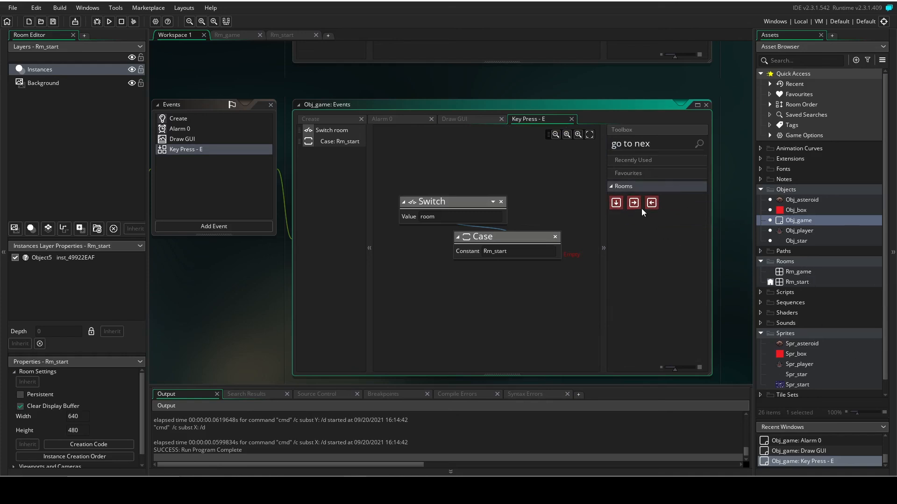
{"action": "left_click_drag", "start_coordinate": [634, 204], "coordinate": [533, 263]}
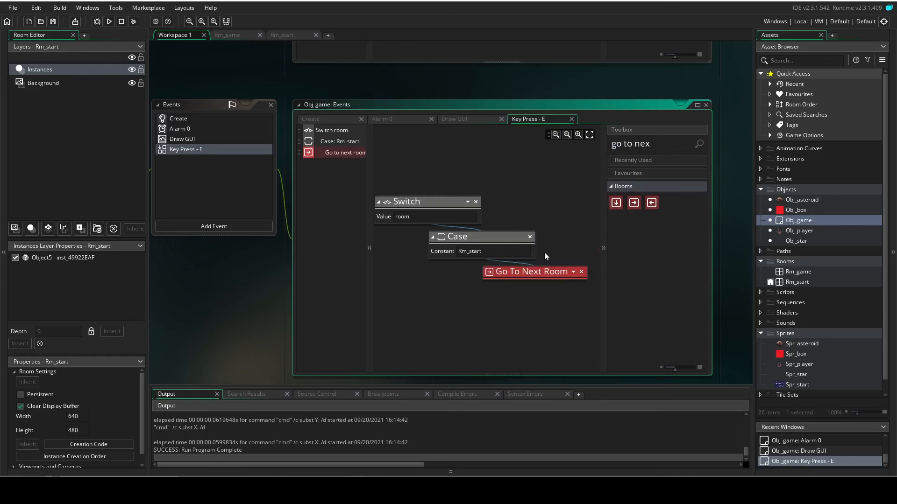
Find the Set Score action and attach it below Go To Next Room in the Rm_start Case, with the score at 0.
{"action": "key", "text": "ctrl+a"}
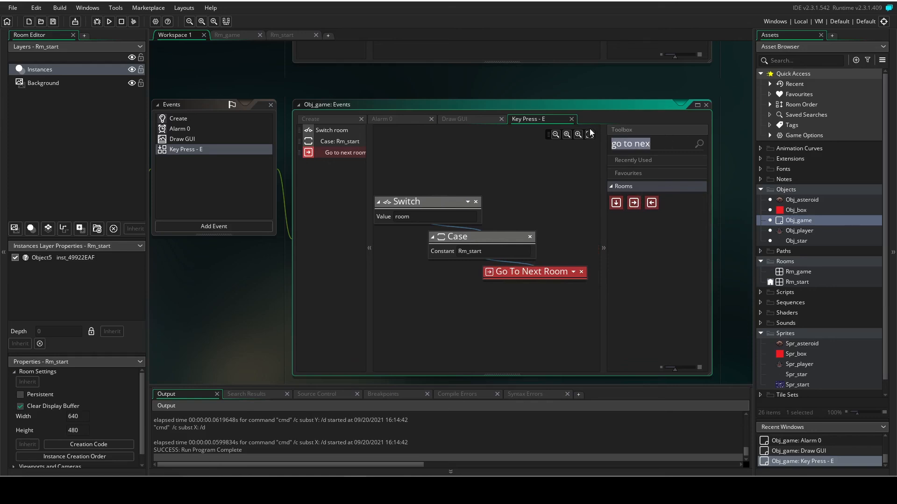
{"action": "key", "text": "BackSpace"}
{"action": "type", "text": "set score"}
{"action": "scroll", "coordinate": [671, 236], "scroll_direction": "down", "scroll_amount": 3}
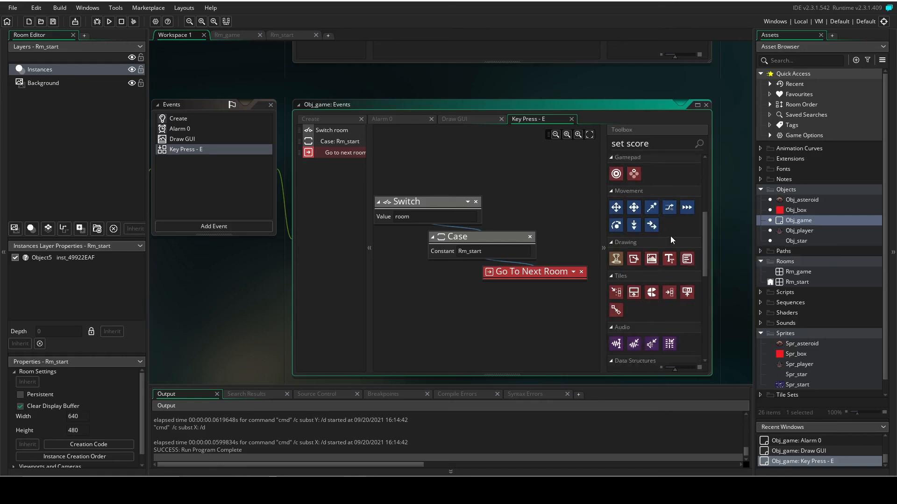
{"action": "scroll", "coordinate": [671, 236], "scroll_direction": "down", "scroll_amount": 5}
{"action": "left_click_drag", "start_coordinate": [617, 327], "coordinate": [508, 295]}
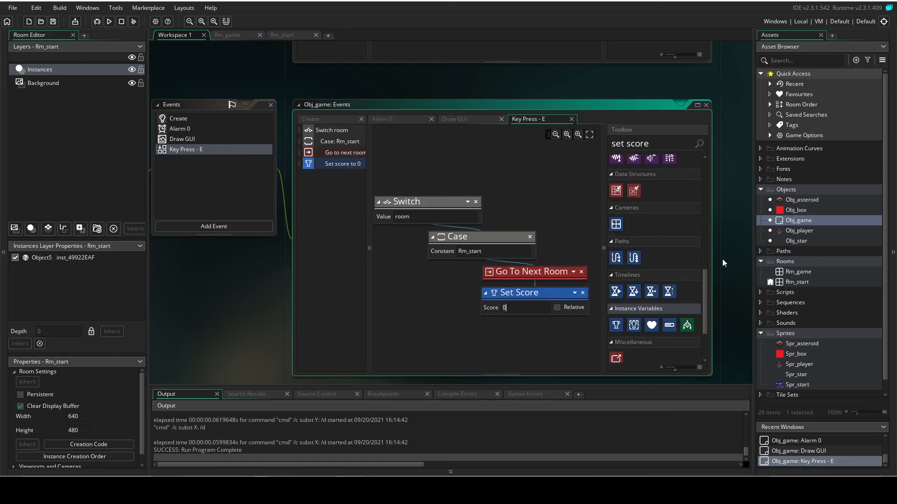
Run the game, begin play from the start screen, steer the ship among the asteroids until it crashes, and close the game.
{"action": "key", "text": "F5"}
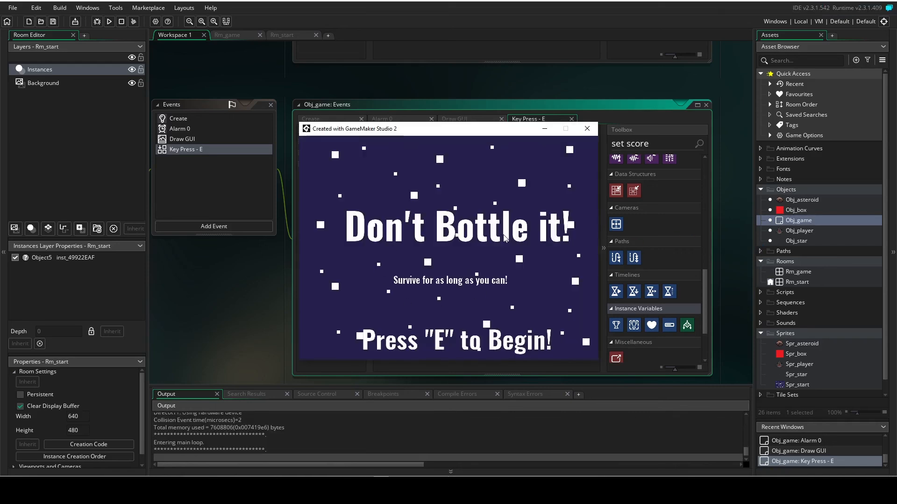
{"action": "key", "text": "e"}
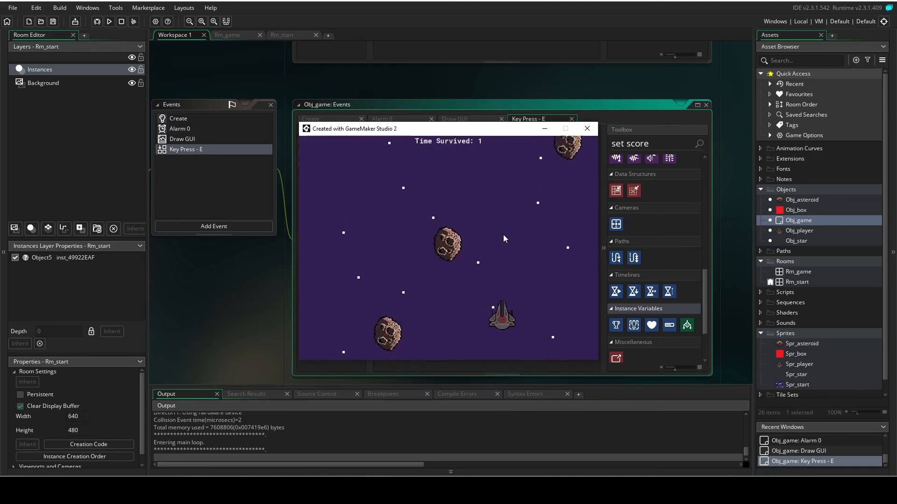
{"action": "key", "text": "Left"}
{"action": "key", "text": "Left"}
{"action": "key", "text": "Right"}
{"action": "key", "text": "Right"}
{"action": "key", "text": "Left"}
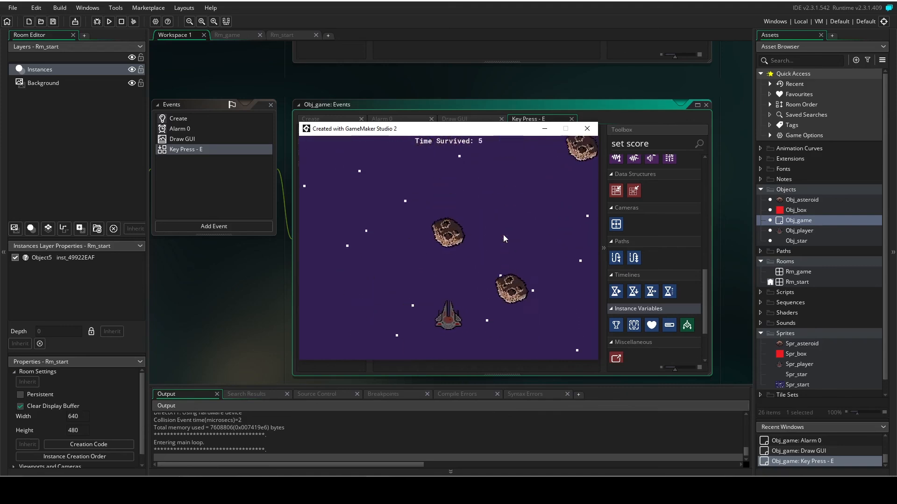
{"action": "key", "text": "Right"}
{"action": "key", "text": "Left"}
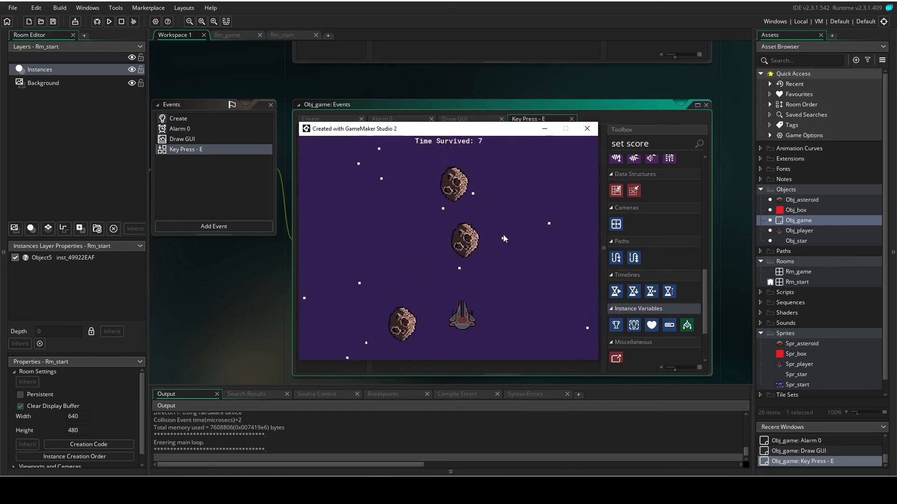
{"action": "key", "text": "Right"}
{"action": "key", "text": "Left"}
{"action": "key", "text": "Left"}
{"action": "key", "text": "Right"}
{"action": "key", "text": "Left"}
{"action": "key", "text": "Left"}
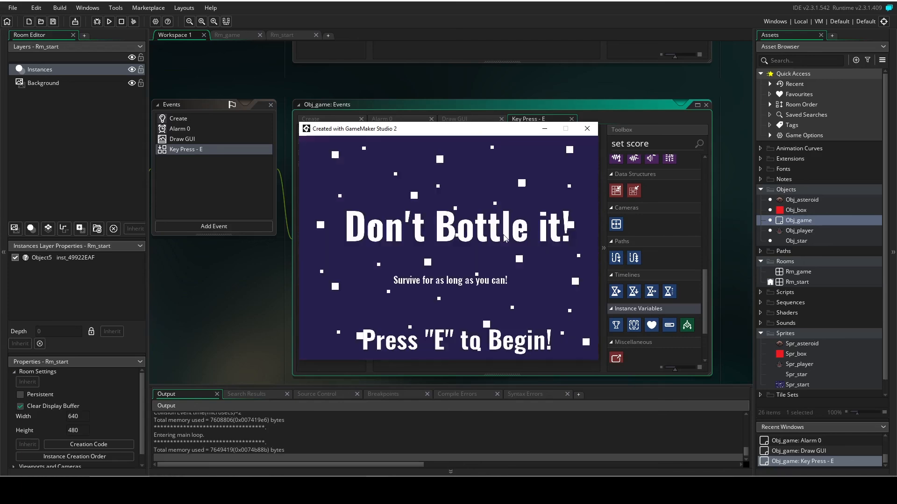
{"action": "left_click", "coordinate": [587, 128]}
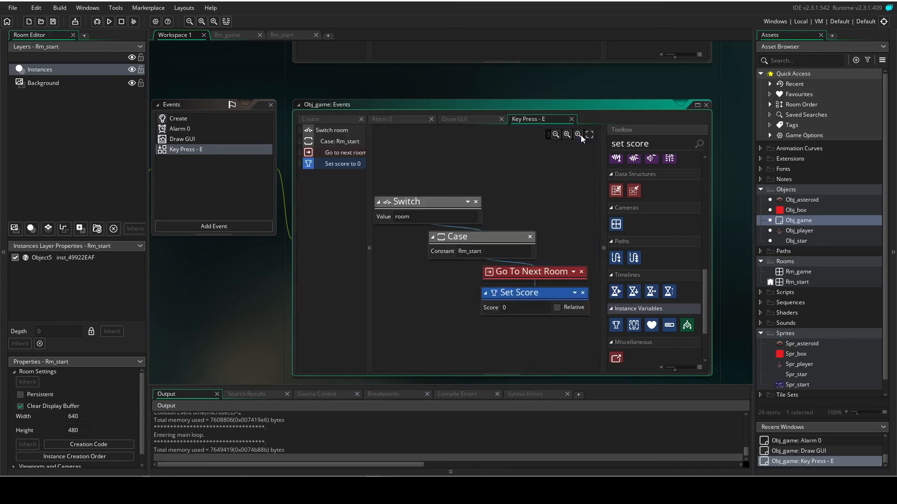
Search the action toolbox for draw actions and open Obj_game's Draw GUI event to review its score-drawing blocks.
{"action": "left_click_drag", "start_coordinate": [658, 145], "coordinate": [526, 145]}
{"action": "type", "text": "draw"}
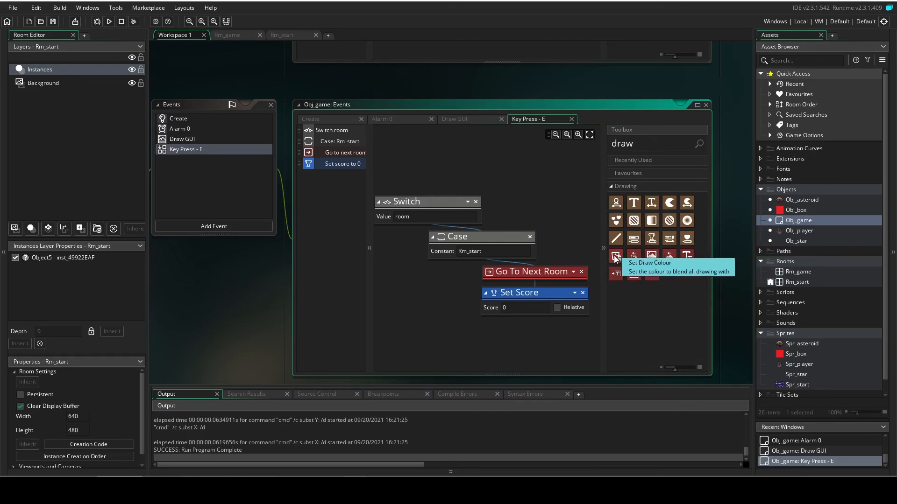
{"action": "left_click", "coordinate": [186, 138]}
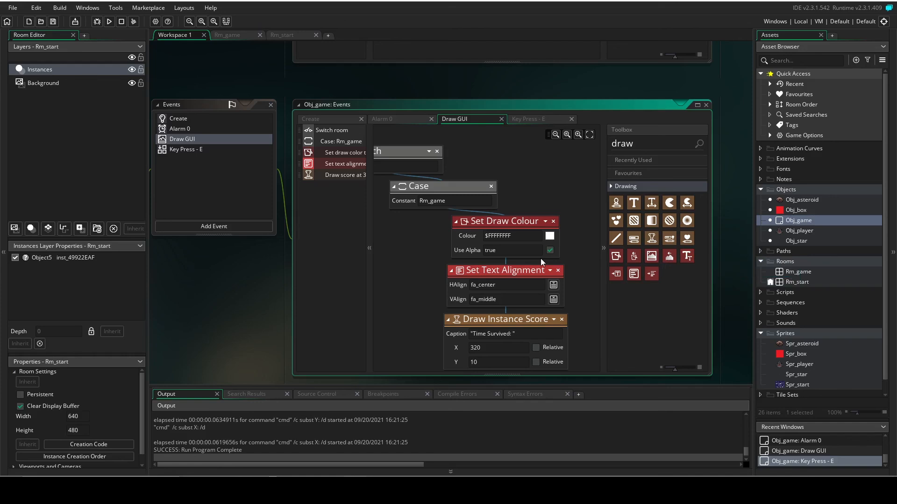
Test the game again from the start screen, dodging asteroids while checking the Time Survived display, and close it after the collision restart.
{"action": "key", "text": "F5"}
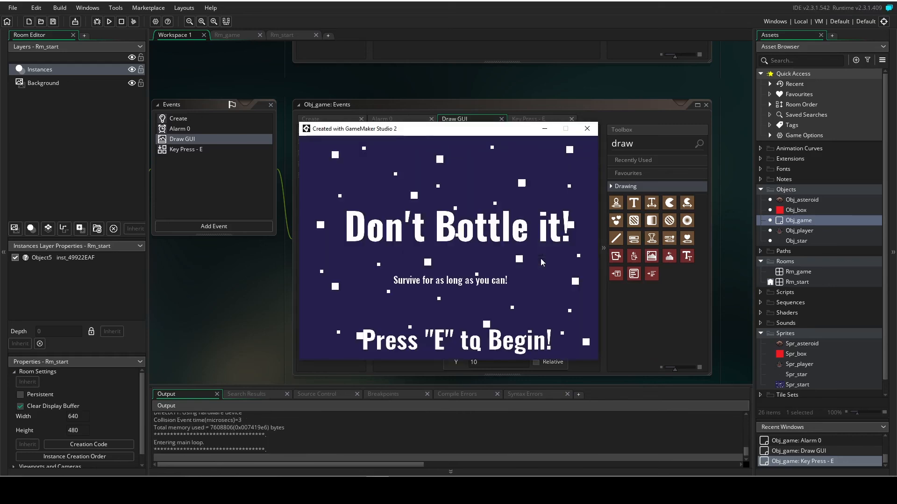
{"action": "key", "text": "e"}
{"action": "key", "text": "Right"}
{"action": "key", "text": "Left"}
{"action": "key", "text": "Left"}
{"action": "key", "text": "Right"}
{"action": "key", "text": "Right"}
{"action": "key", "text": "Left"}
{"action": "key", "text": "Right"}
{"action": "key", "text": "Right"}
{"action": "key", "text": "Left"}
{"action": "key", "text": "Left"}
{"action": "key", "text": "Left"}
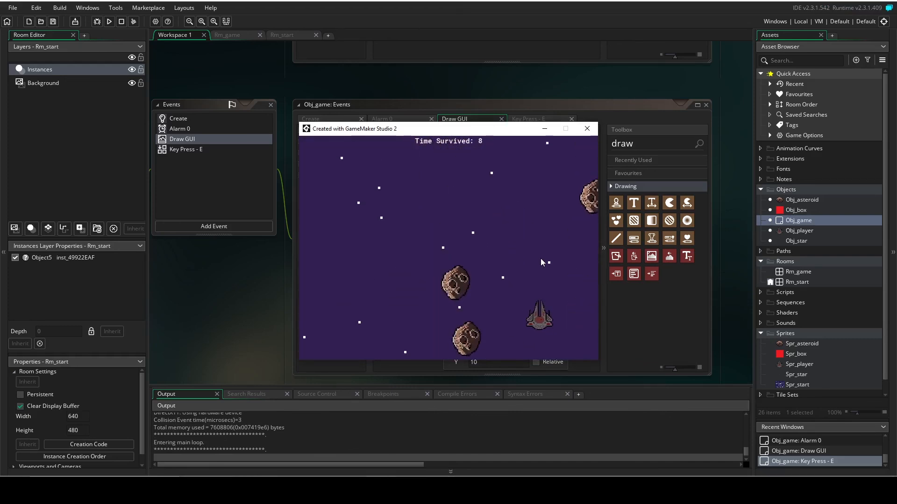
{"action": "key", "text": "Left"}
{"action": "key", "text": "Right"}
{"action": "key", "text": "Left"}
{"action": "key", "text": "Left"}
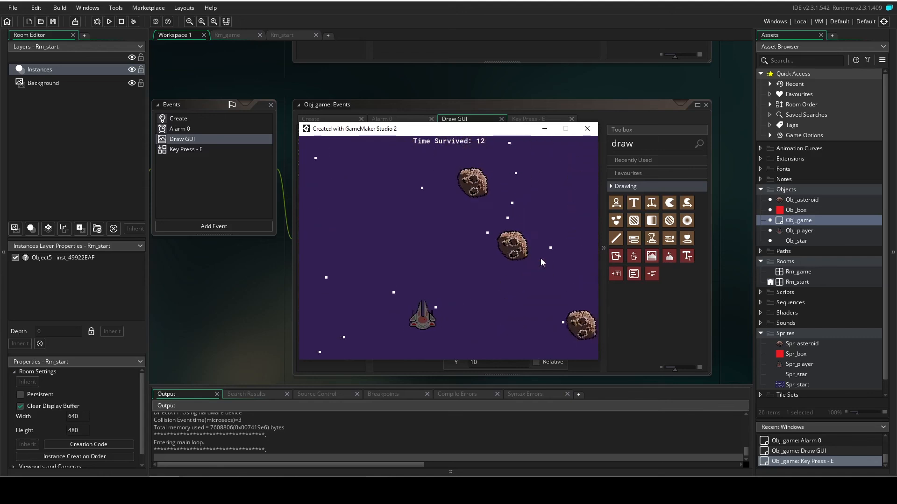
{"action": "key", "text": "Right"}
{"action": "key", "text": "Left"}
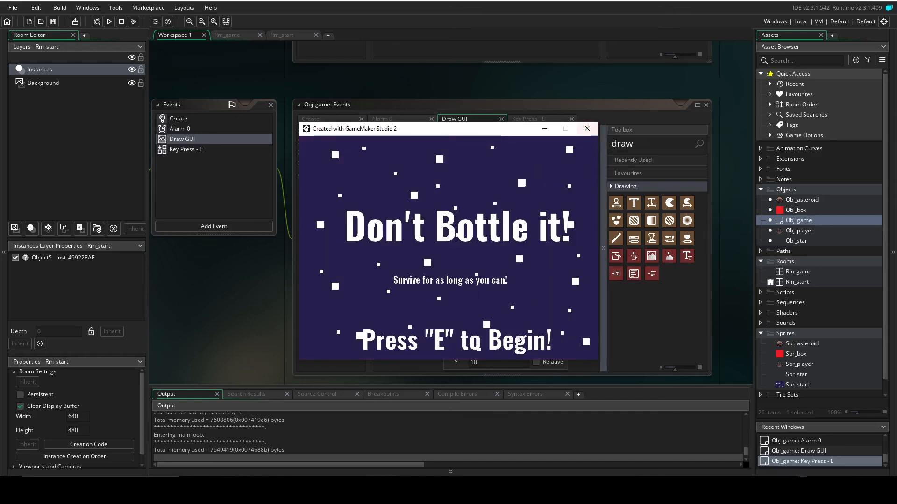
{"action": "left_click", "coordinate": [588, 131]}
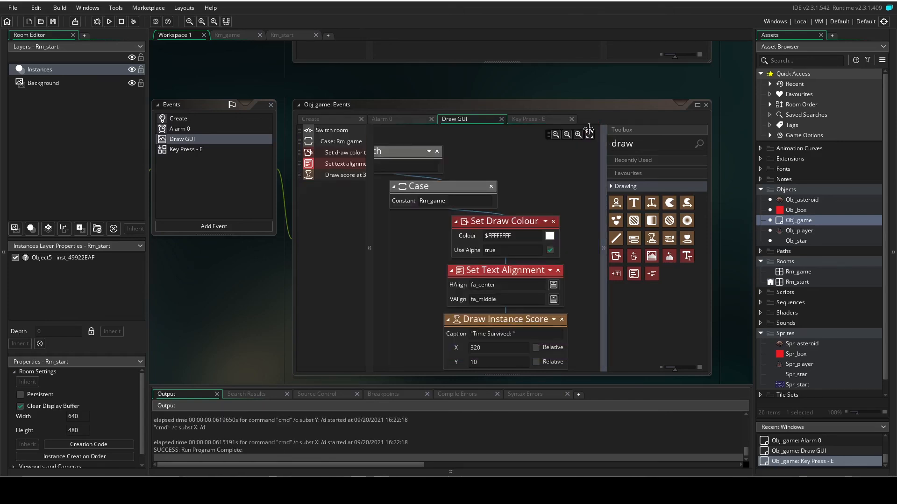